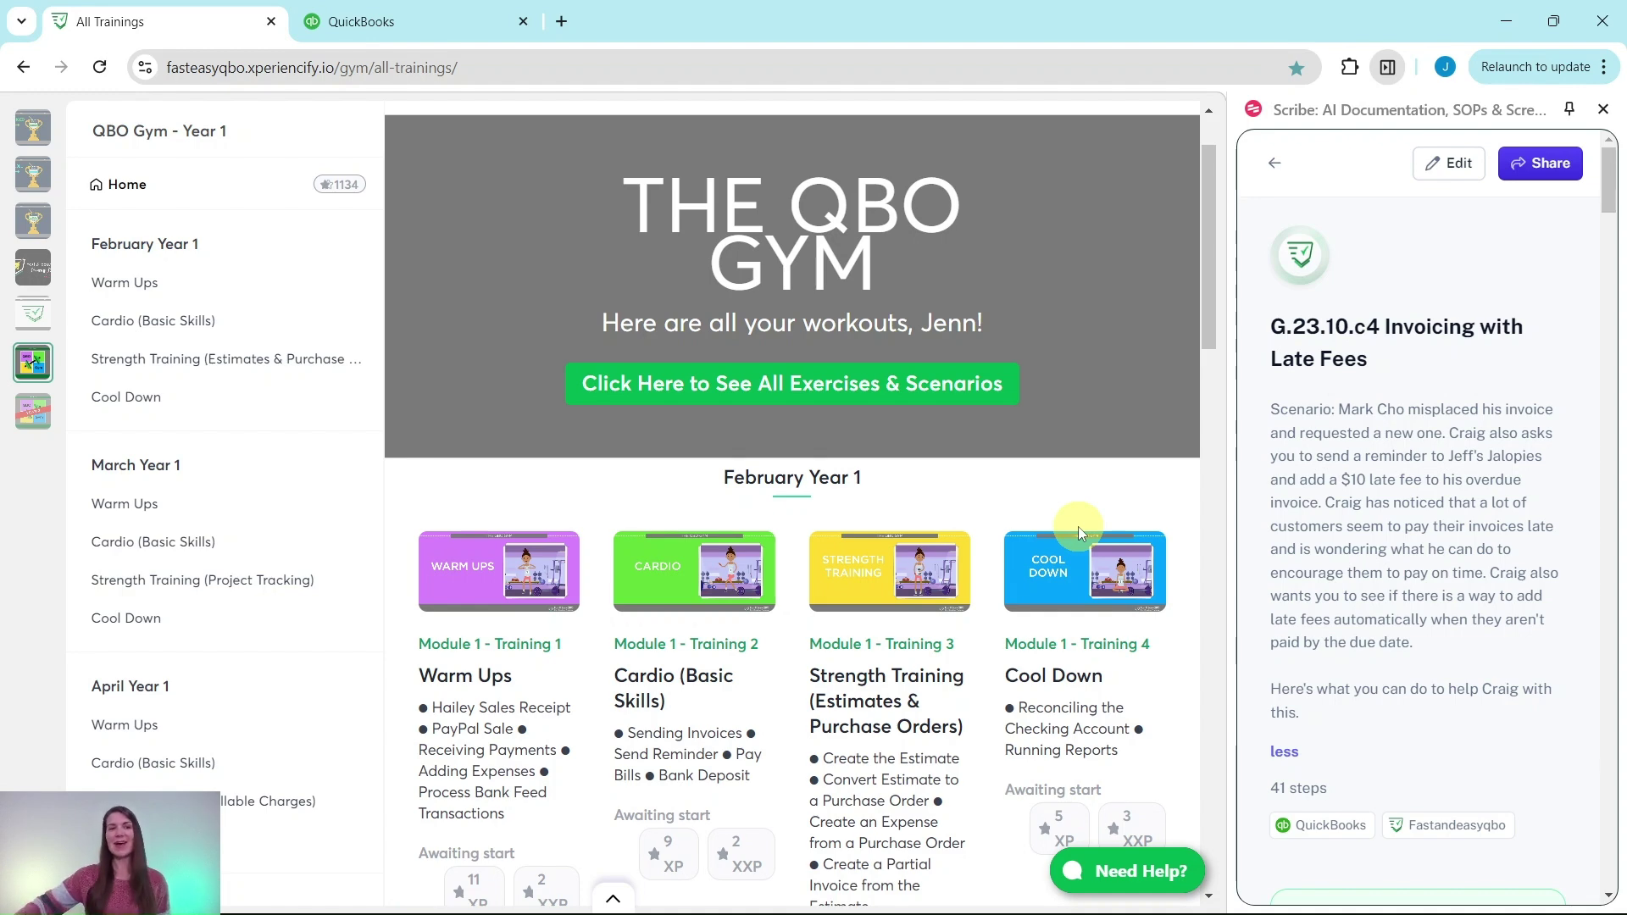
Open the October Year 1 Cardio training and find the hands-on practice G.23.10.c4 on invoicing statements with late fees.
scroll(191, 483, "down", 12)
scroll(187, 476, "down", 8)
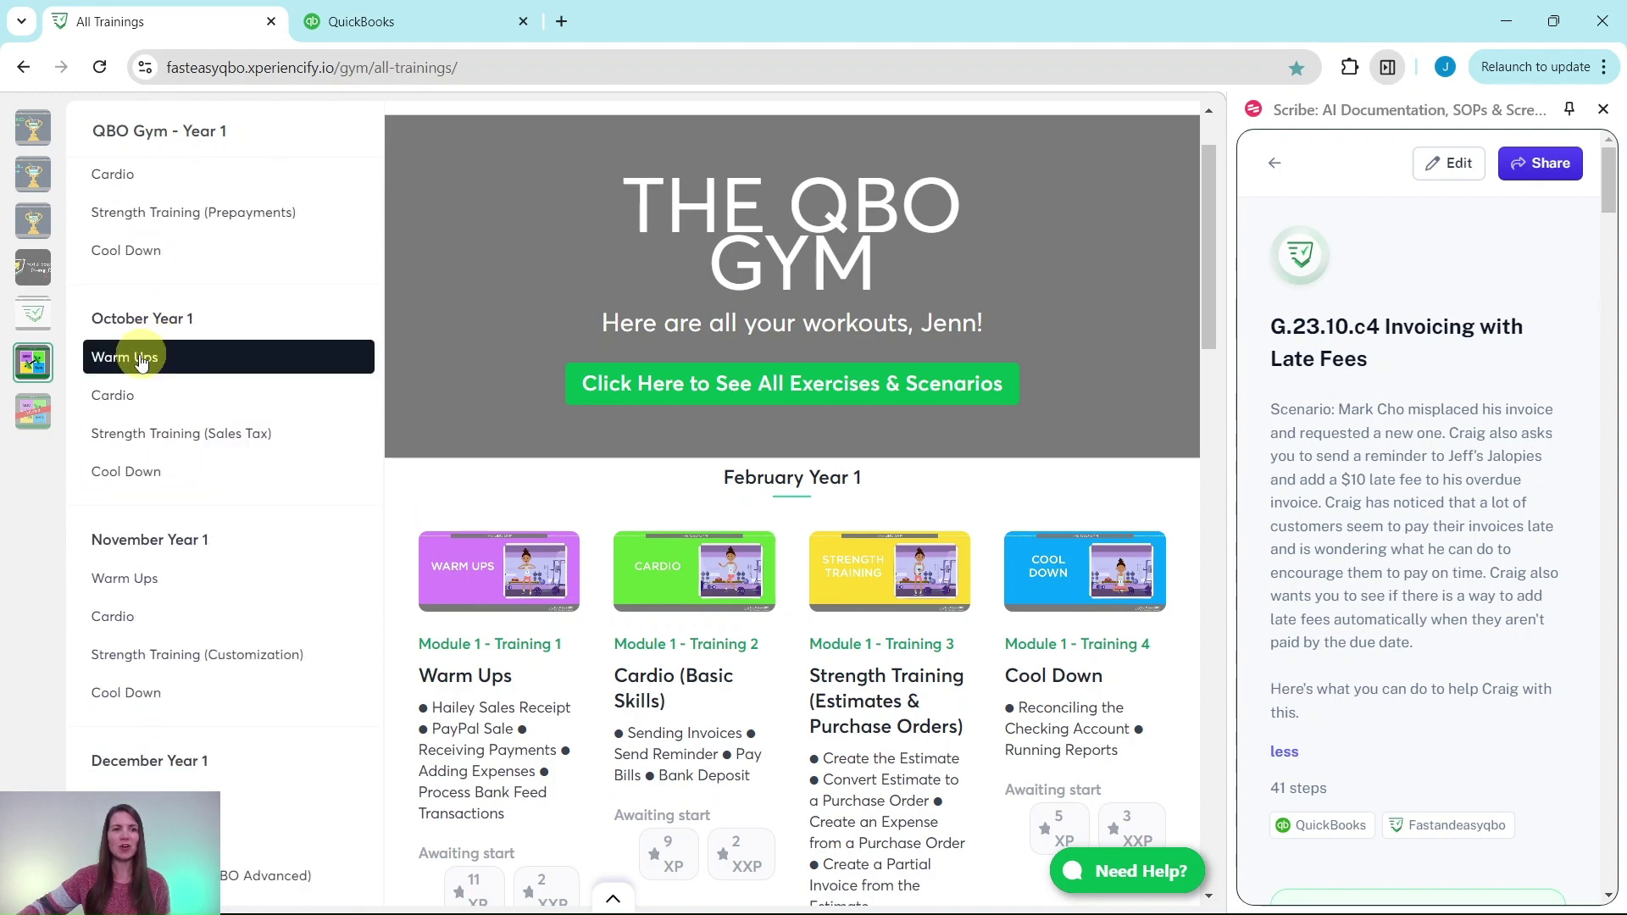
left_click(119, 396)
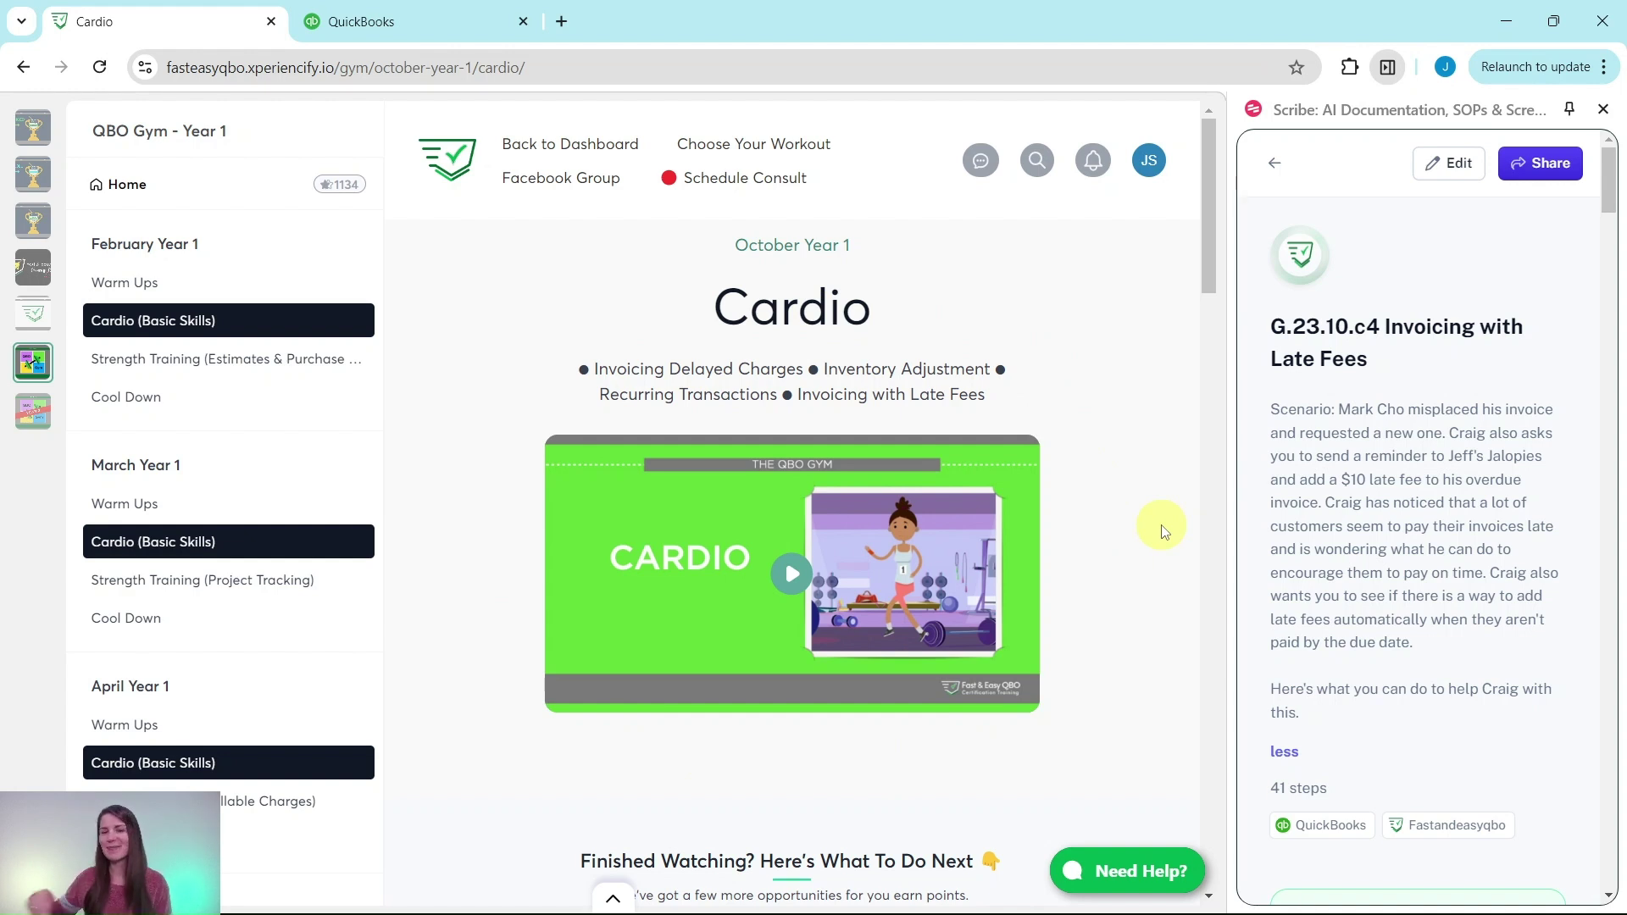
scroll(1162, 532, "down", 10)
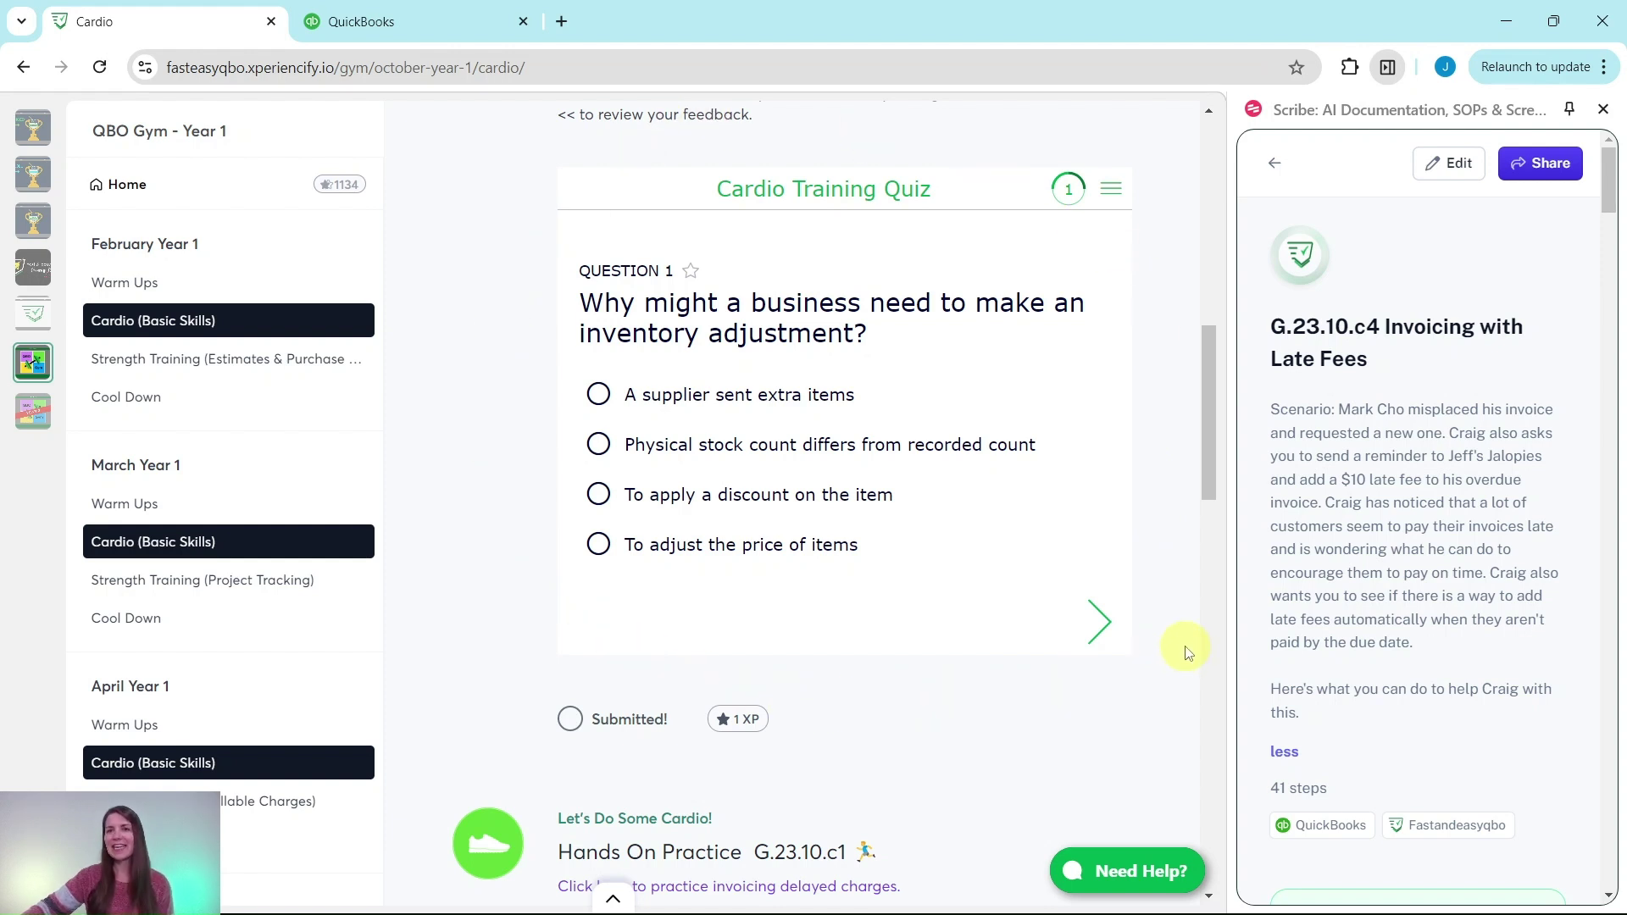
scroll(1169, 625, "down", 7)
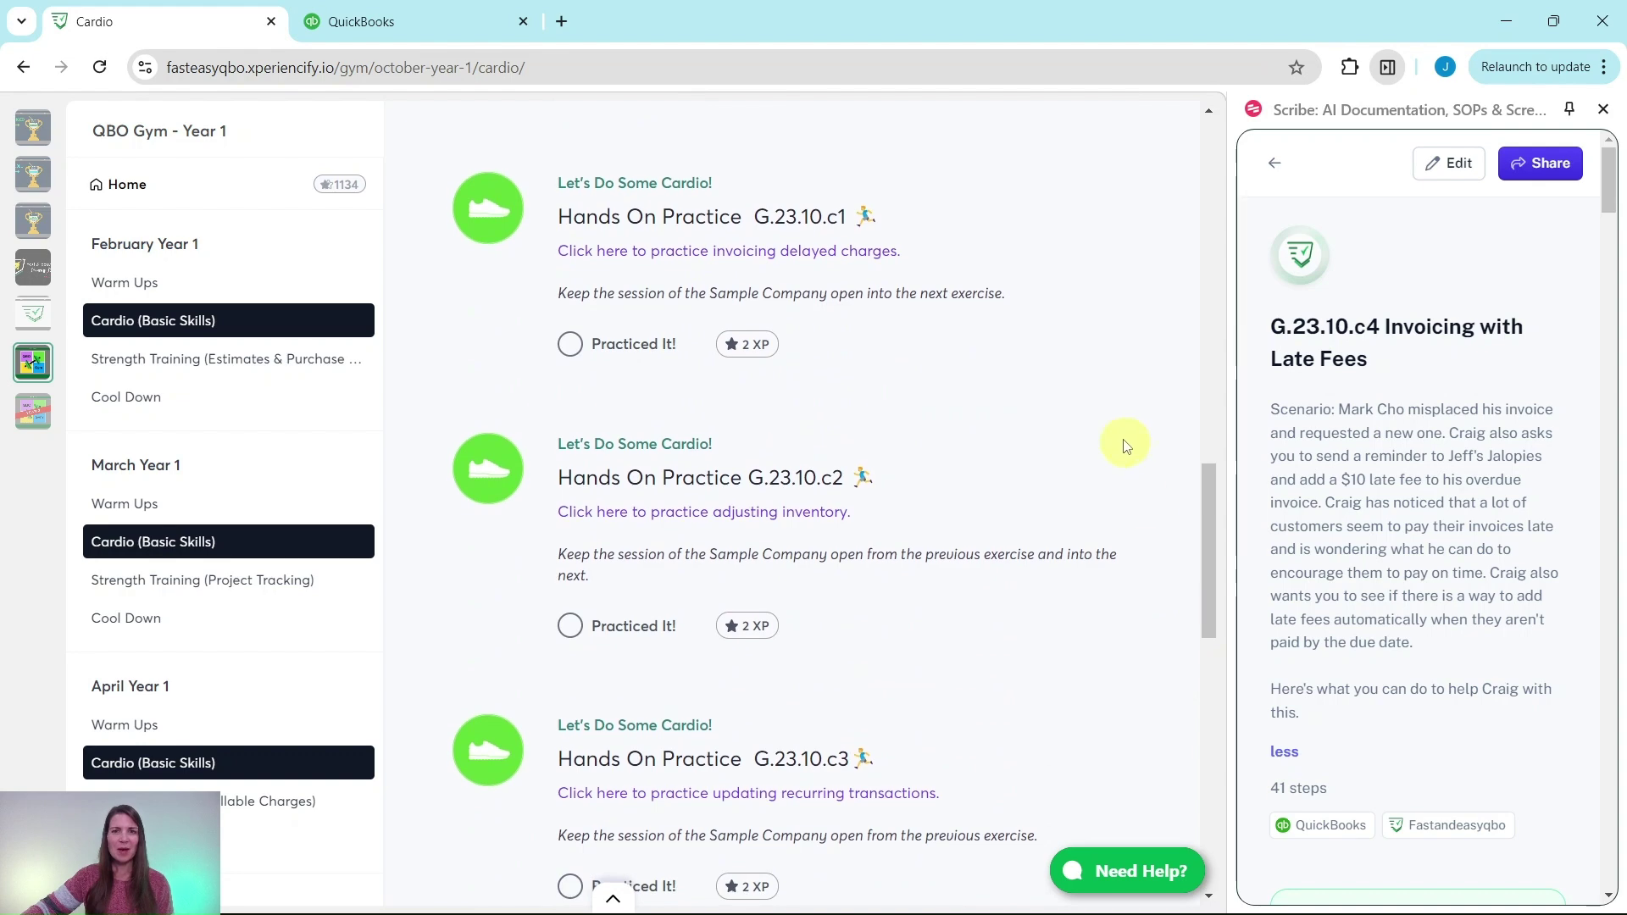
scroll(856, 508, "down", 7)
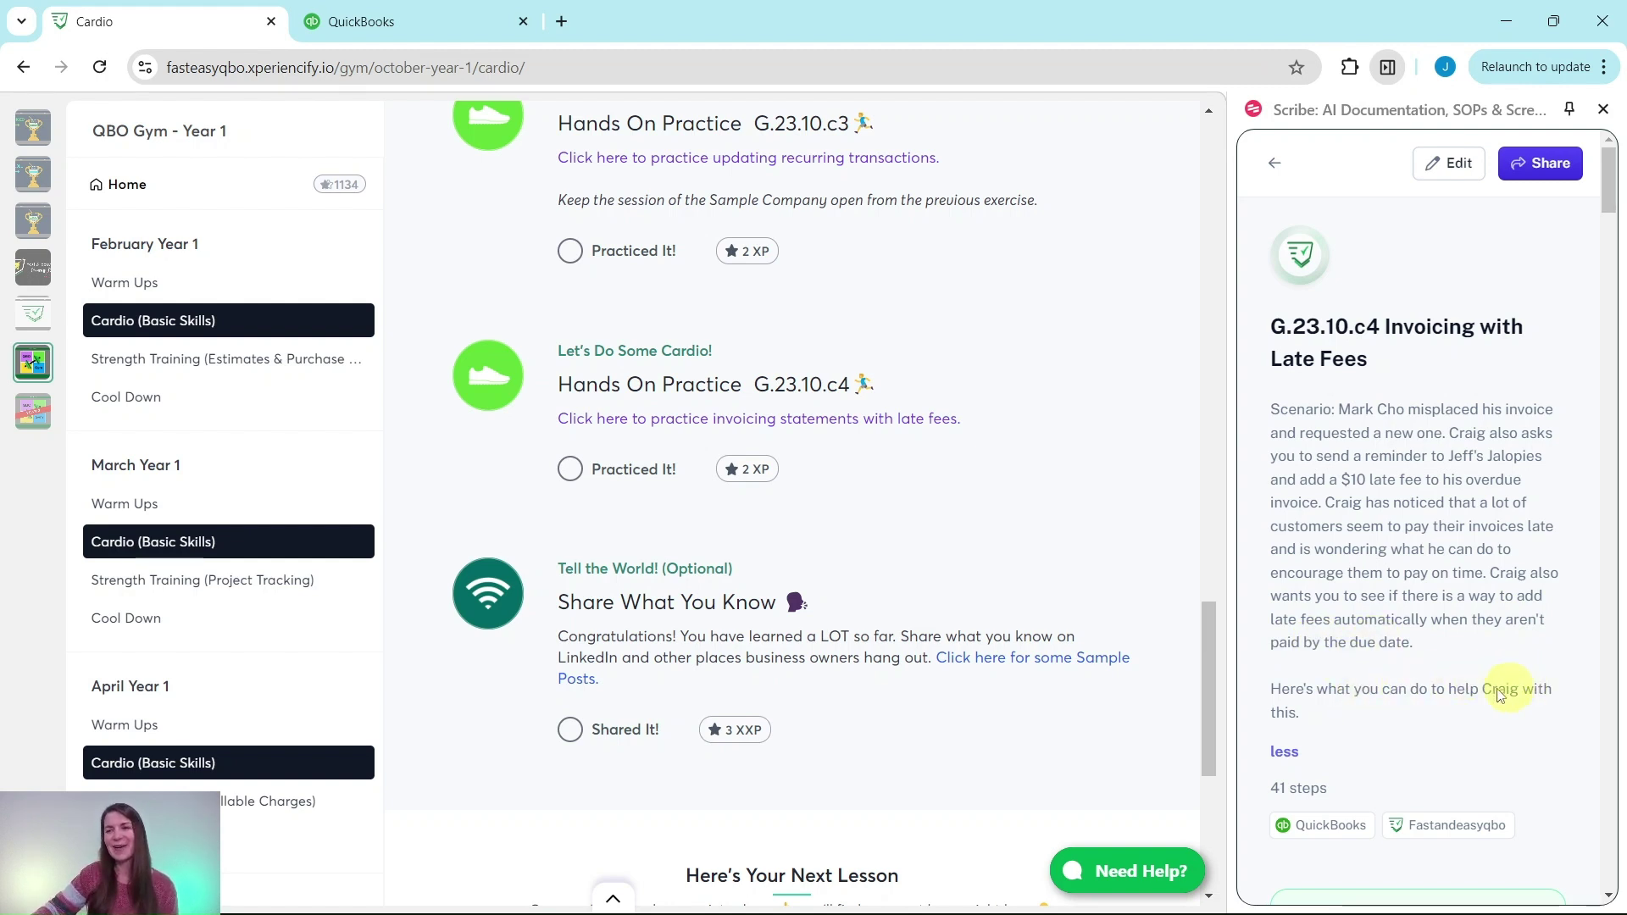
Switch to the QuickBooks sample company and open its Invoices list.
scroll(1358, 710, "down", 6)
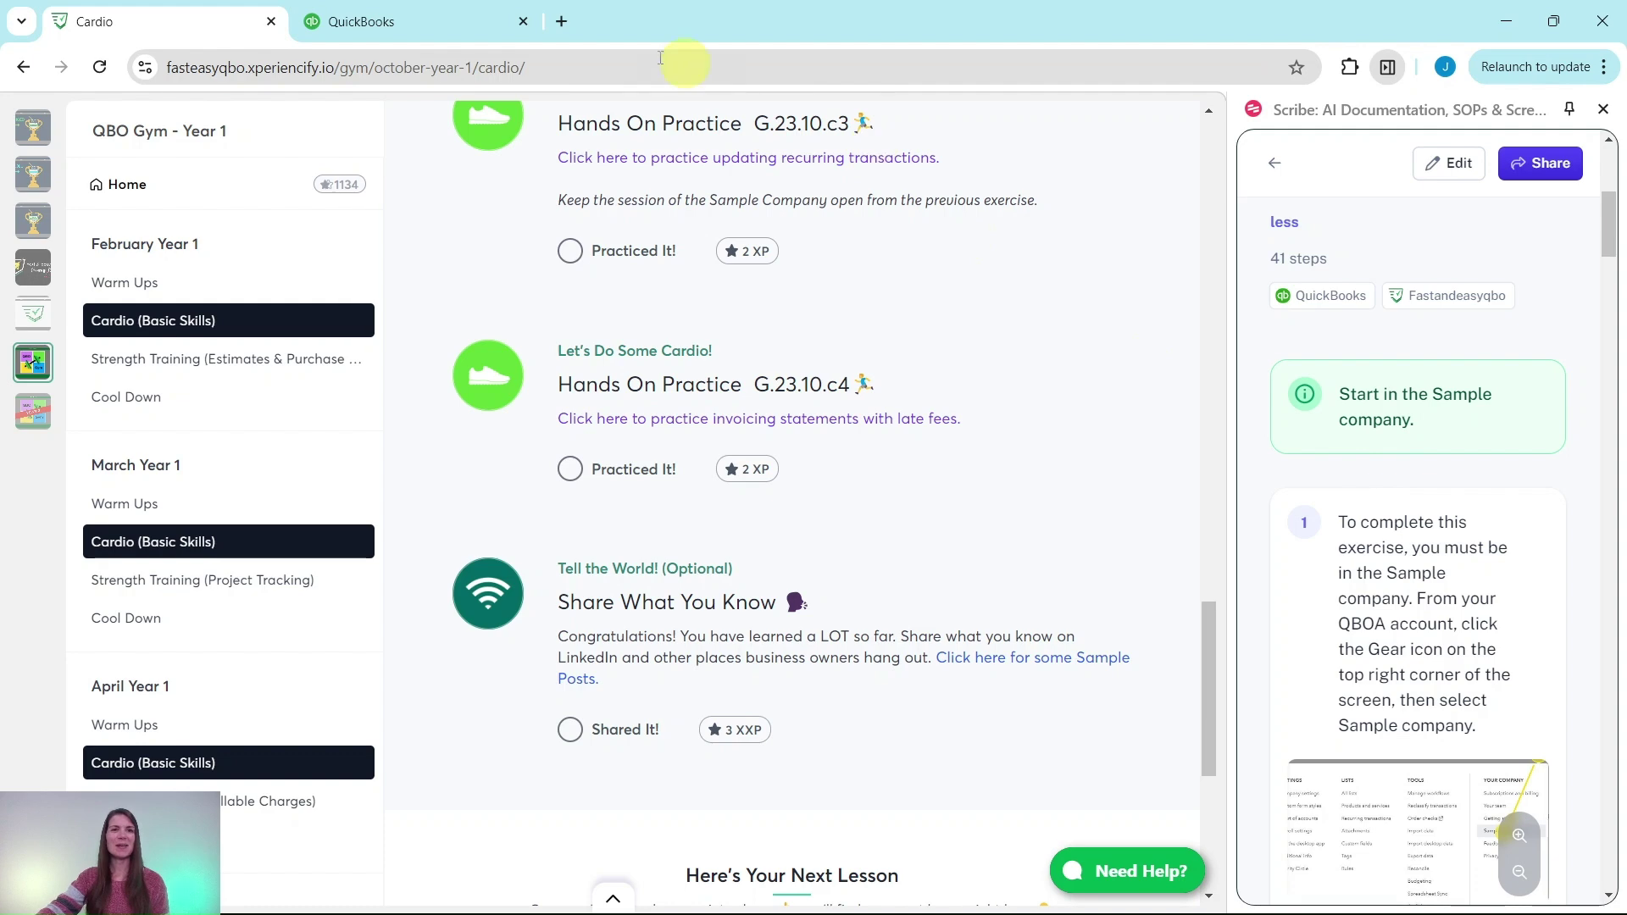
left_click(383, 20)
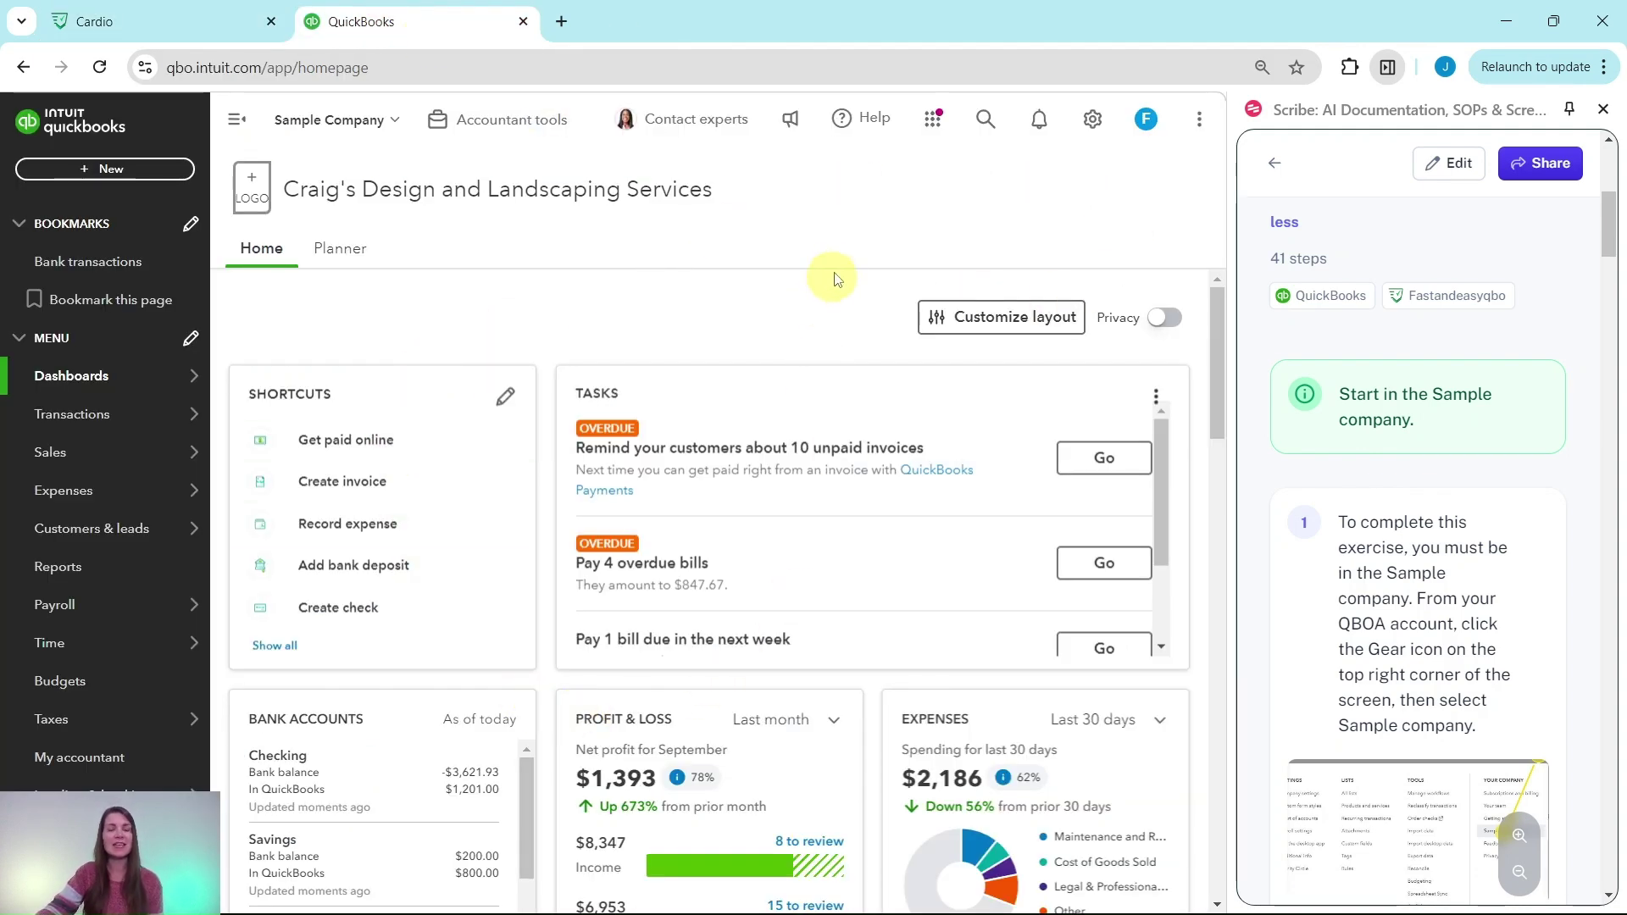
scroll(1431, 356, "down", 1)
scroll(1430, 352, "down", 7)
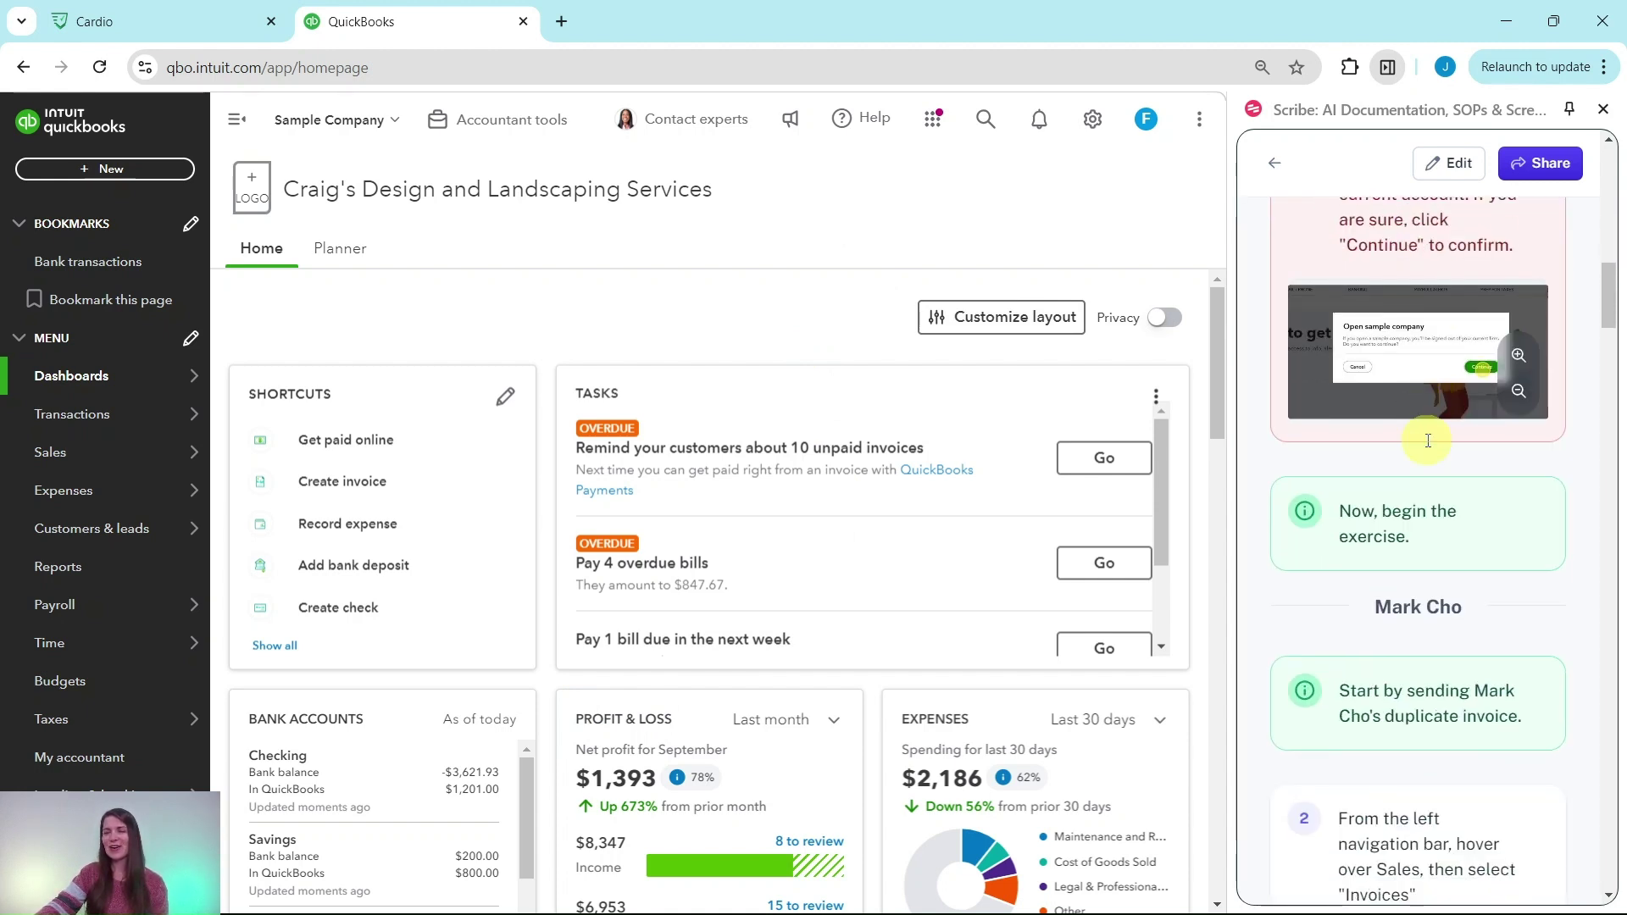
scroll(1429, 441, "down", 3)
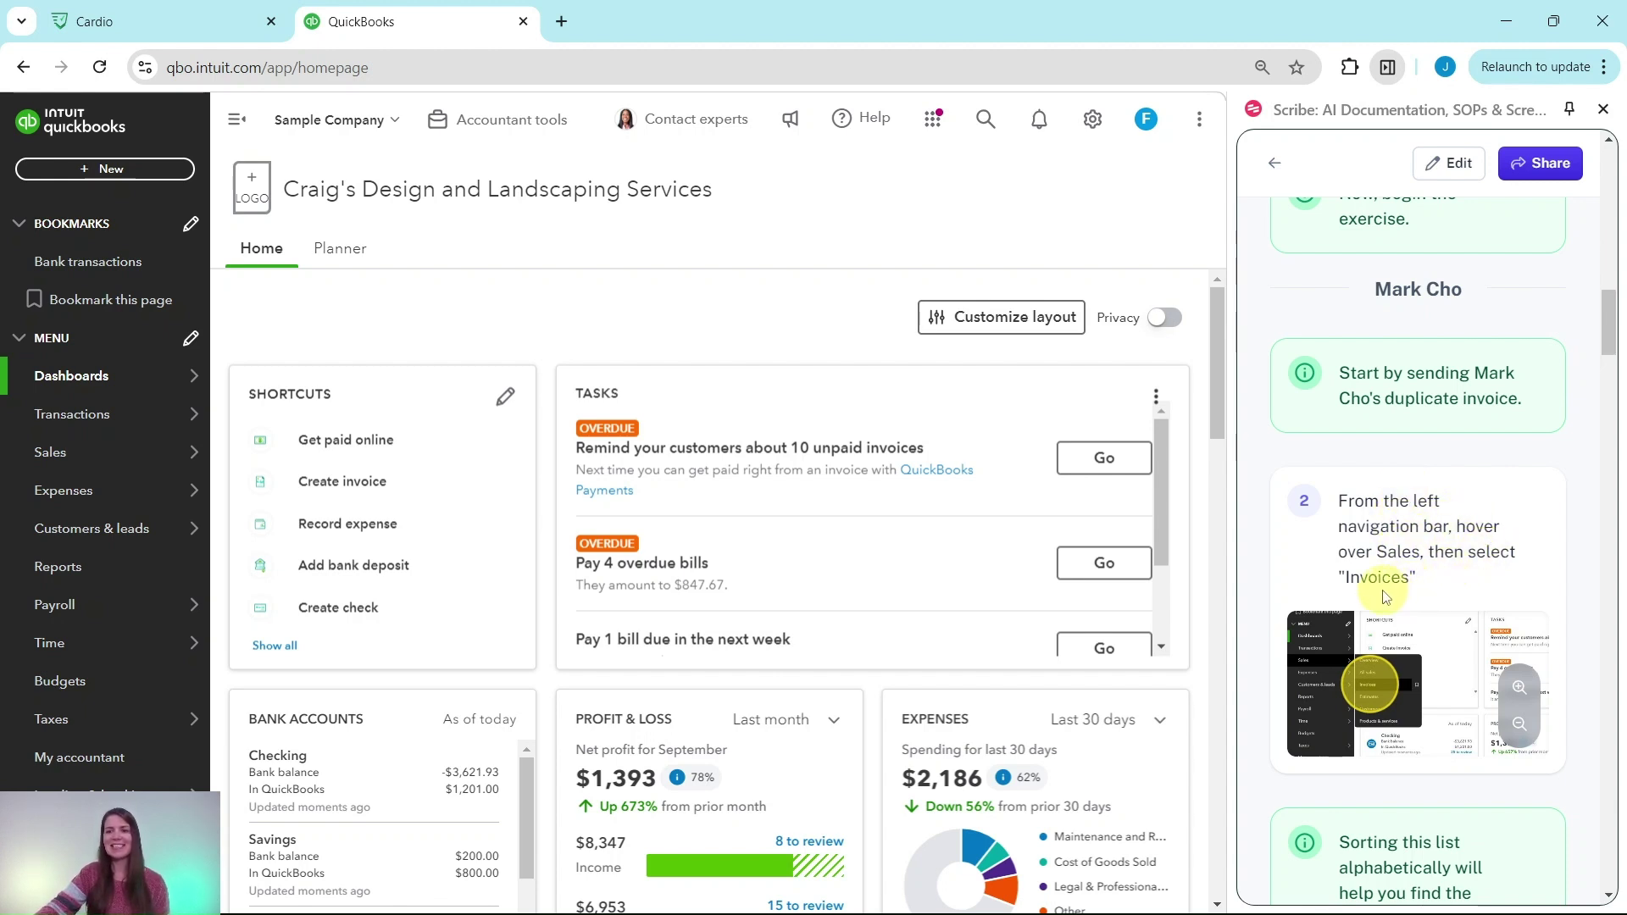
scroll(1377, 596, "down", 4)
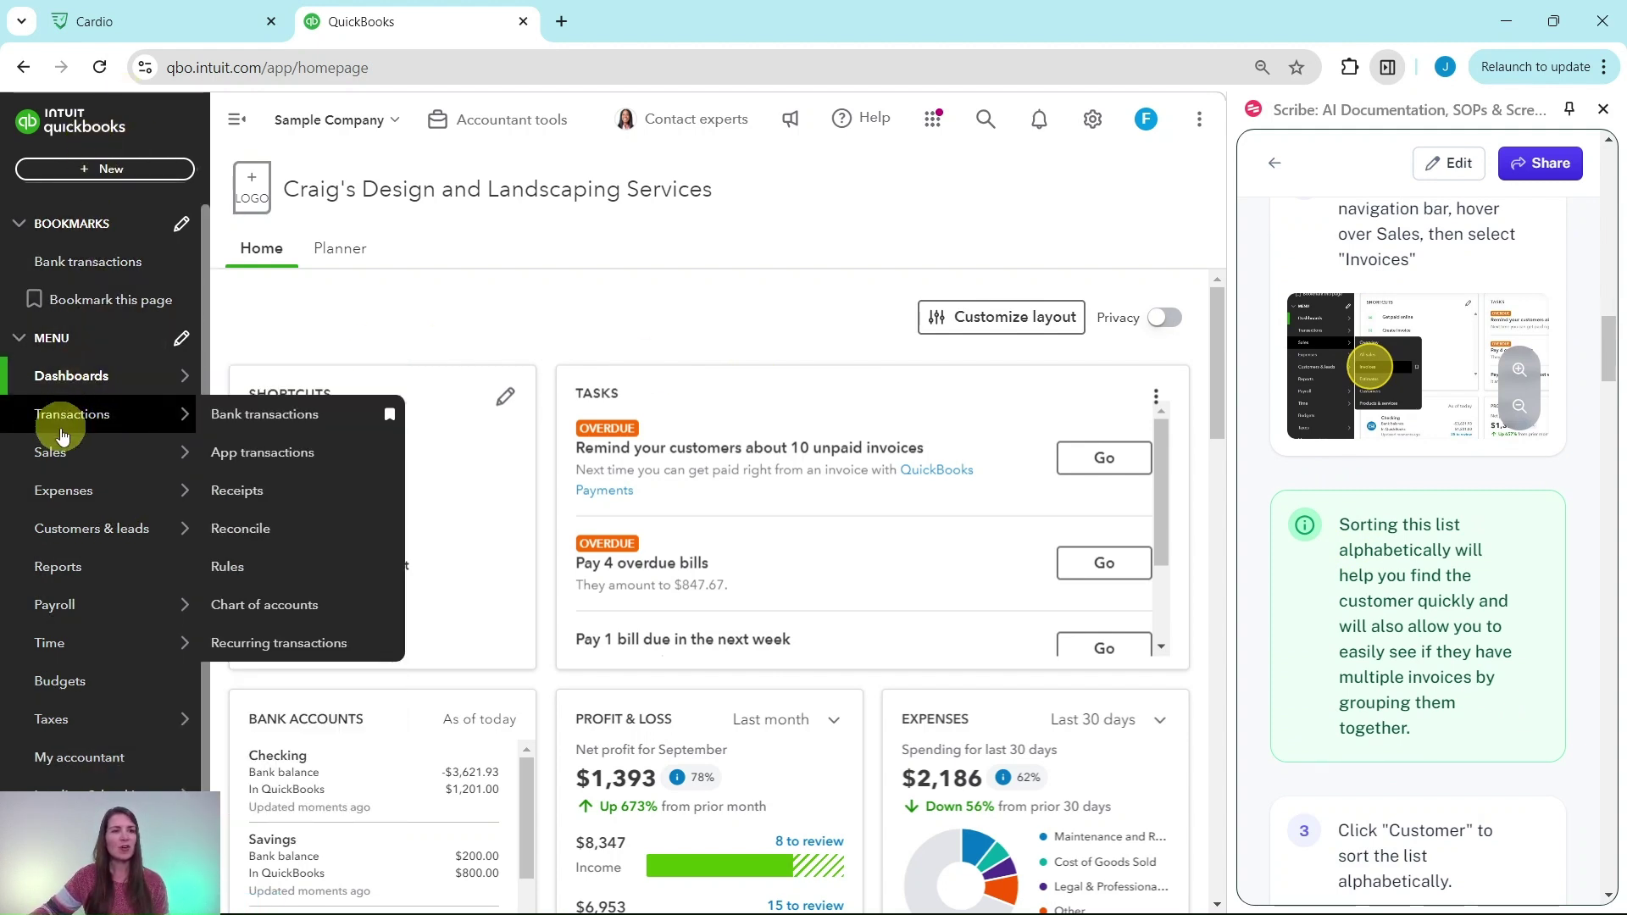
mouse_move(57, 457)
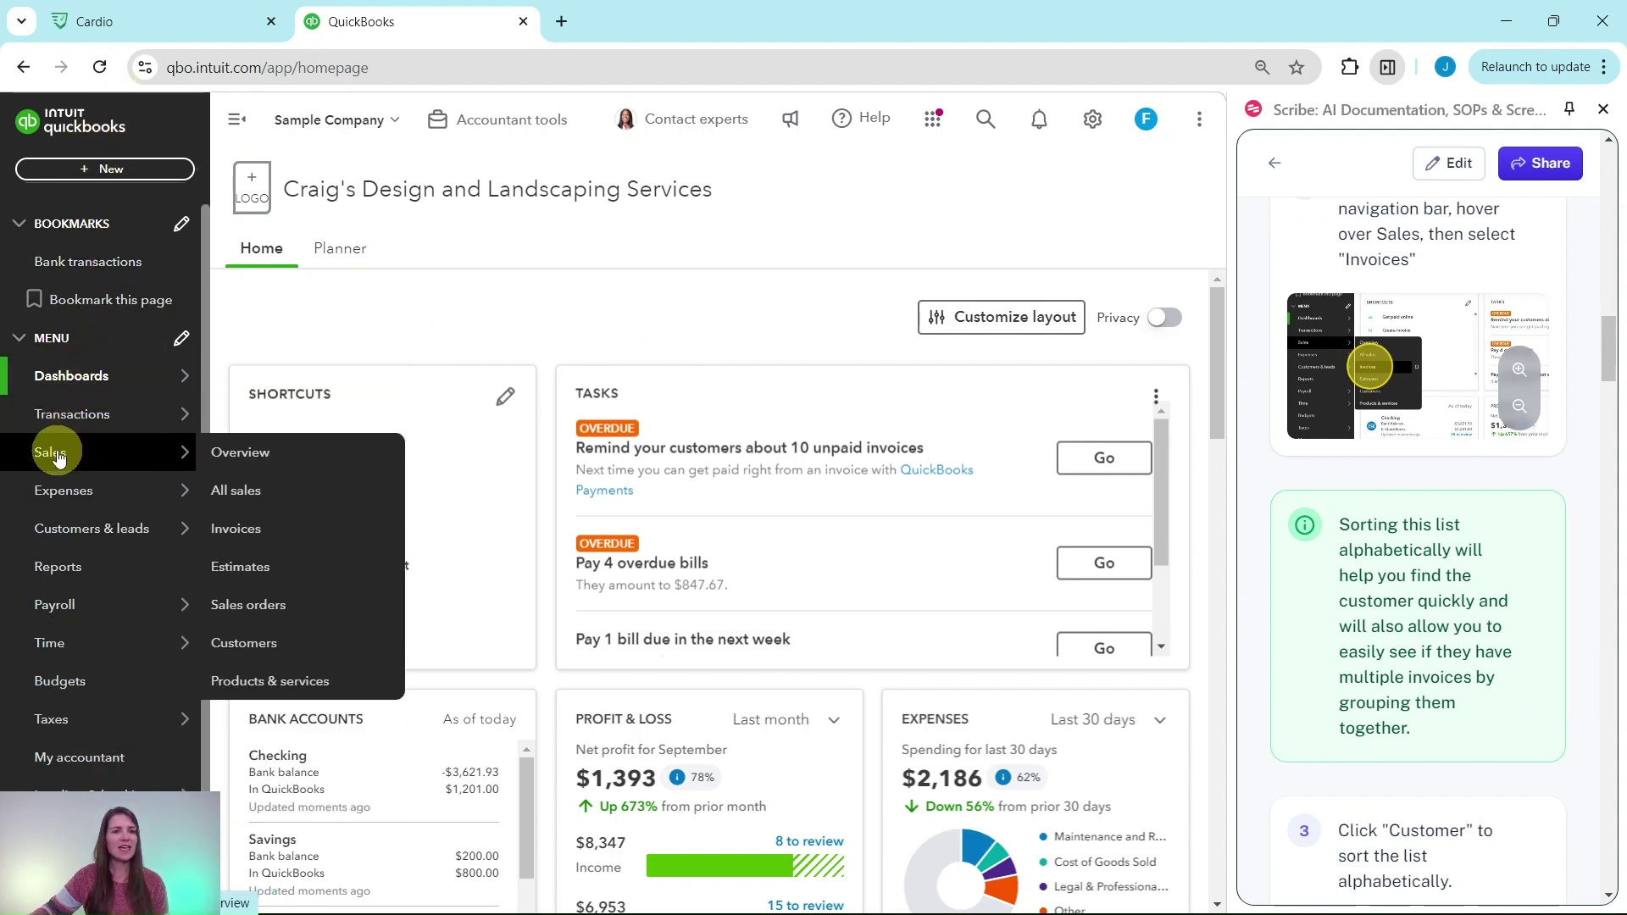
left_click(238, 537)
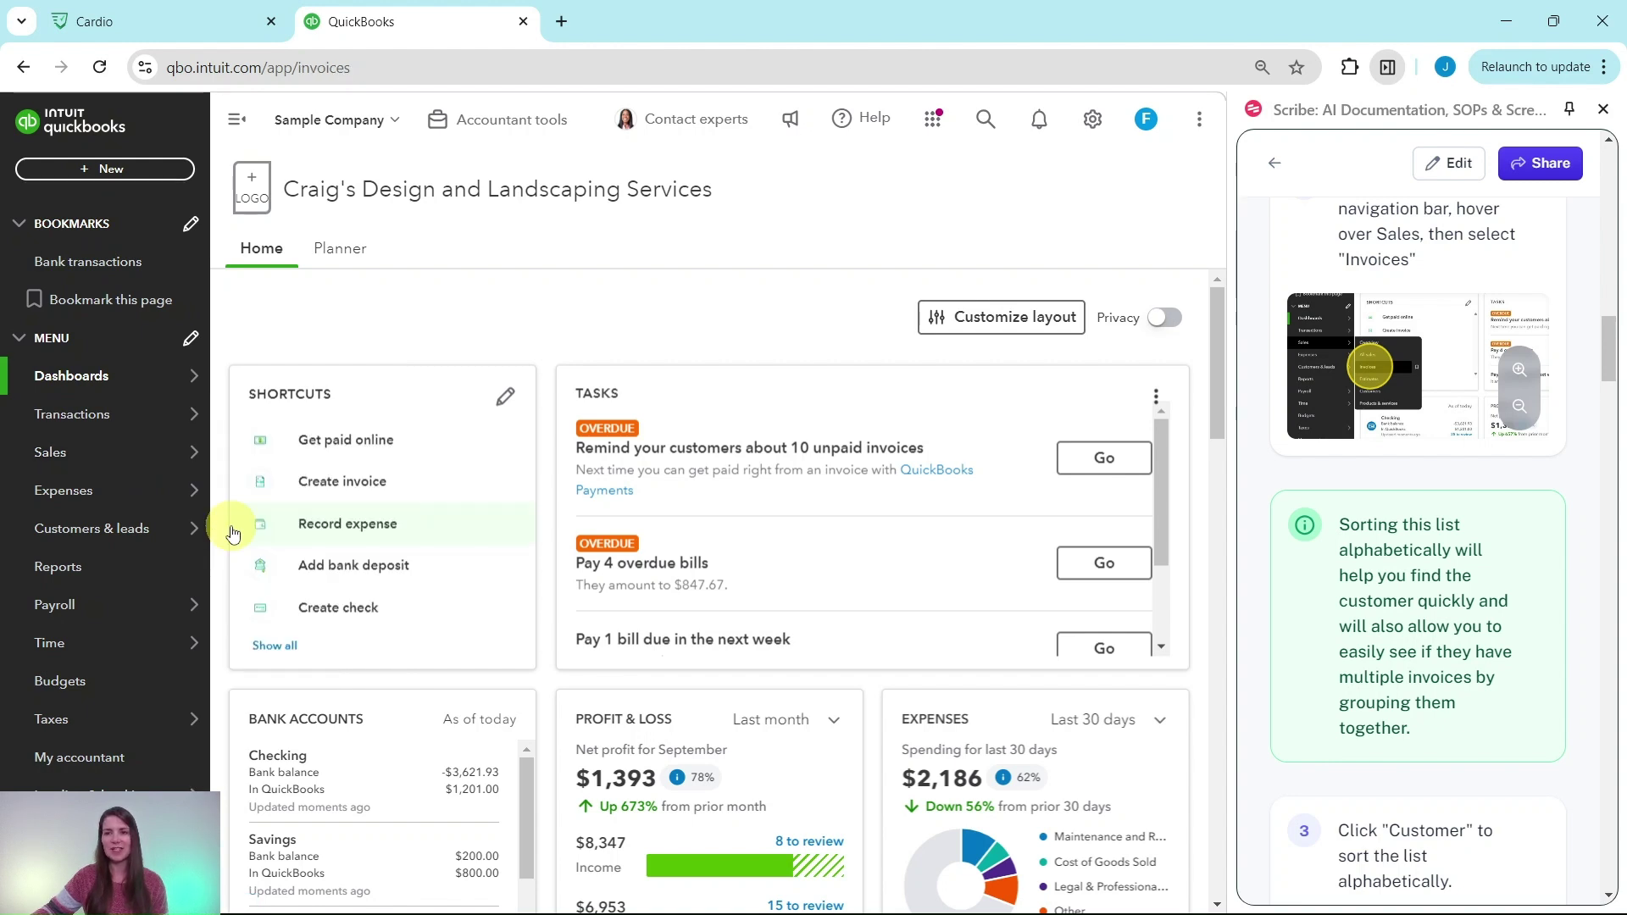
Sort the invoice list alphabetically by customer.
scroll(1479, 491, "down", 3)
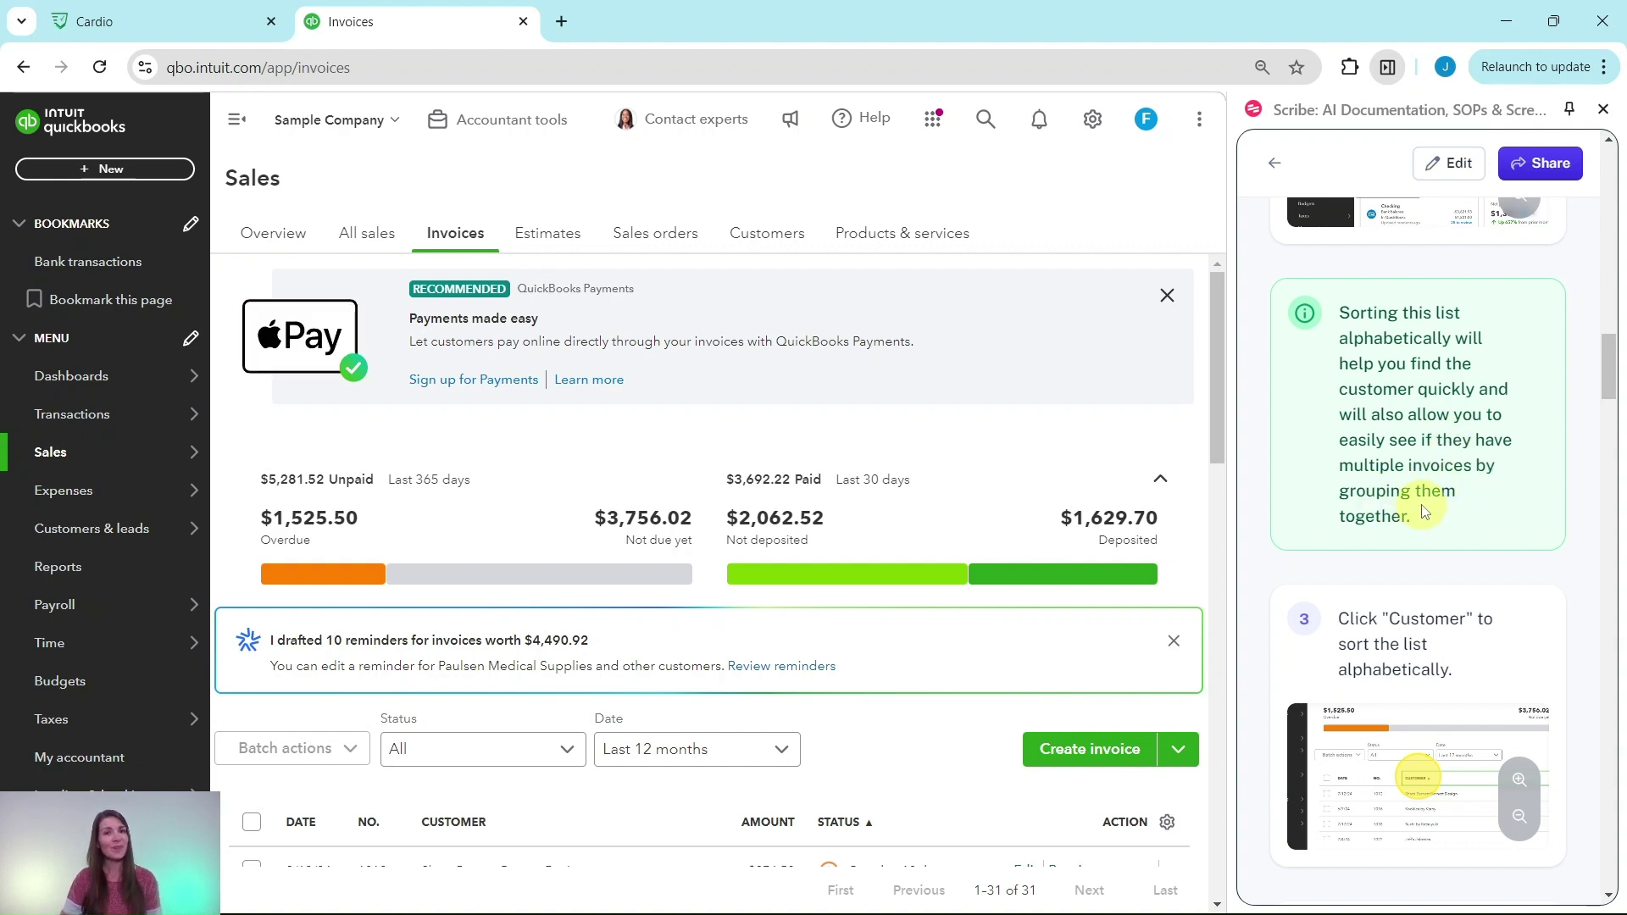
scroll(1424, 513, "down", 2)
scroll(1424, 509, "down", 1)
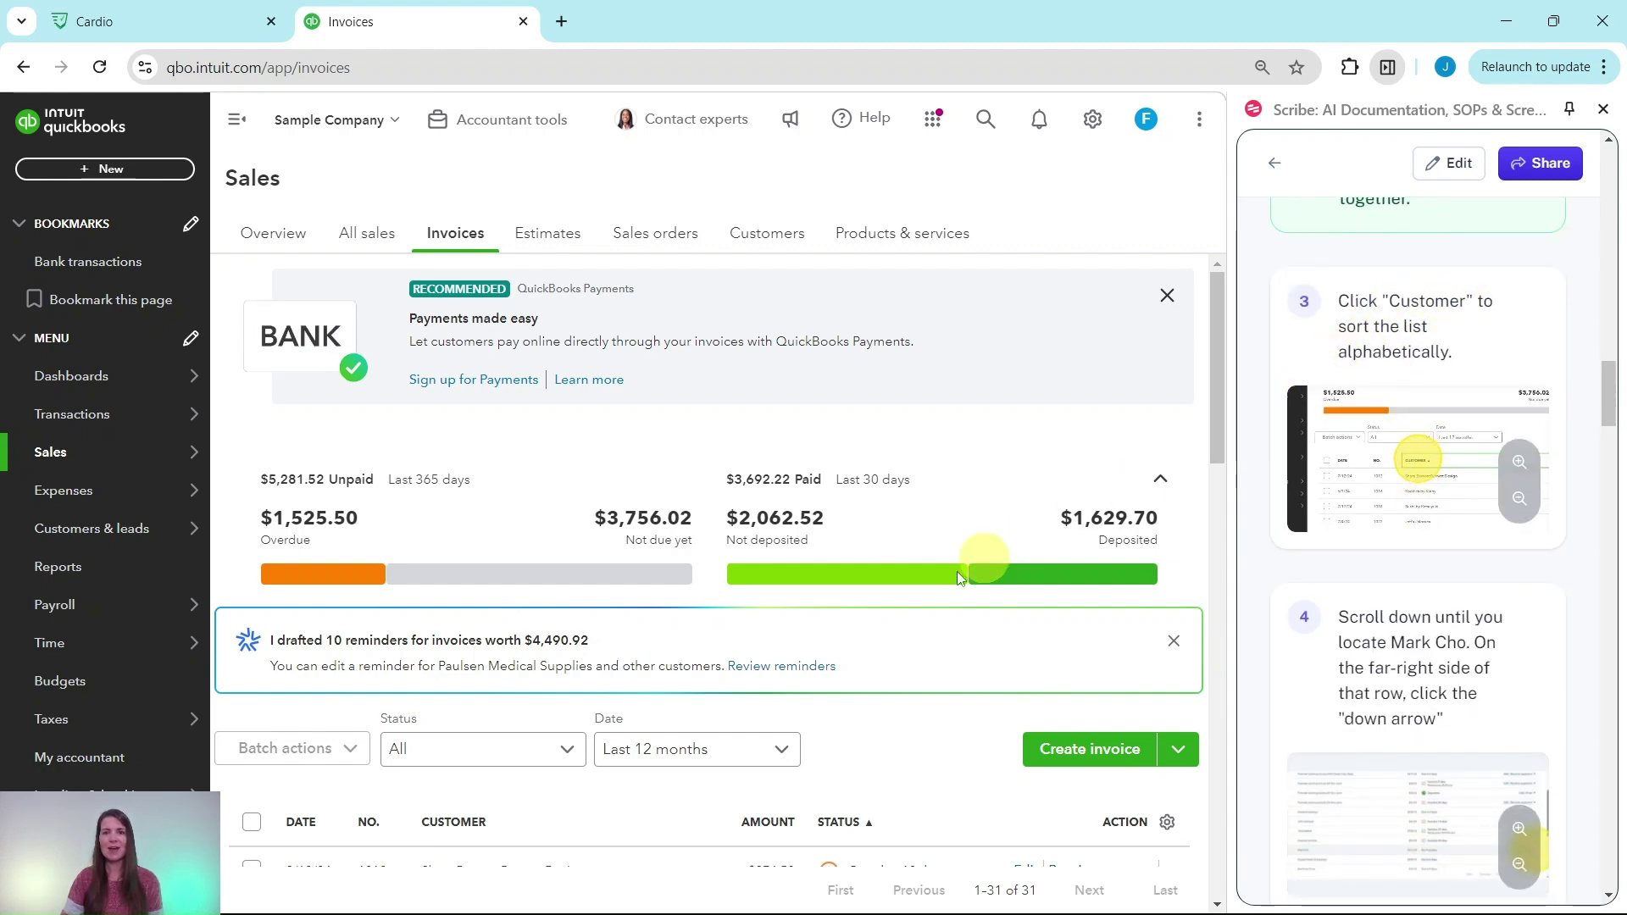
scroll(729, 670, "down", 1)
scroll(732, 665, "down", 2)
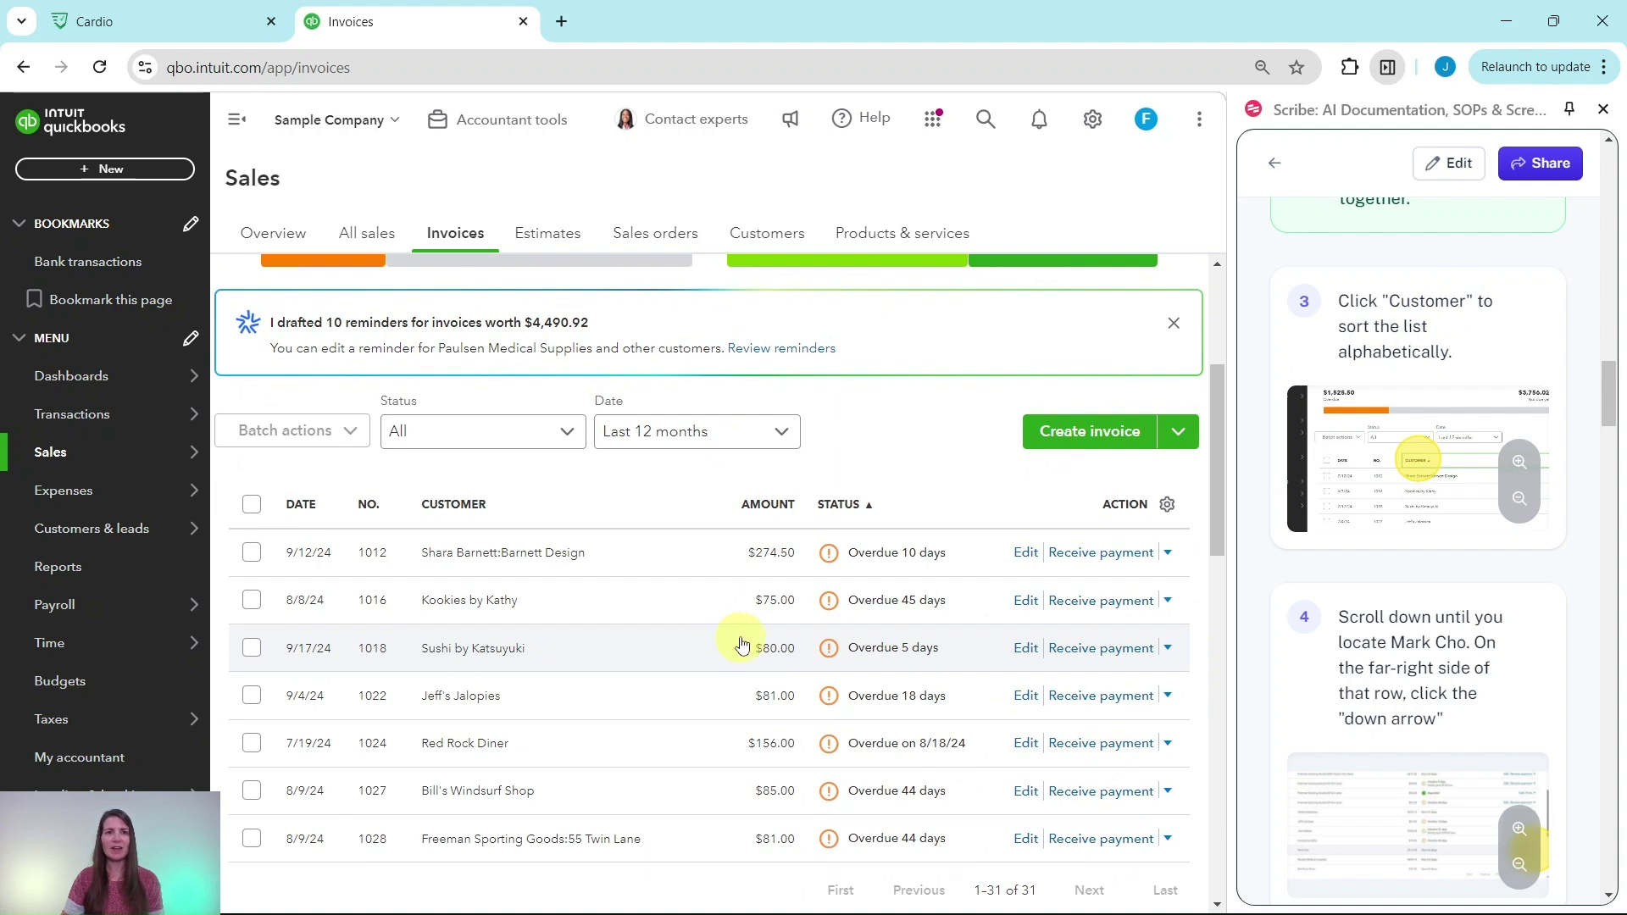
left_click(454, 507)
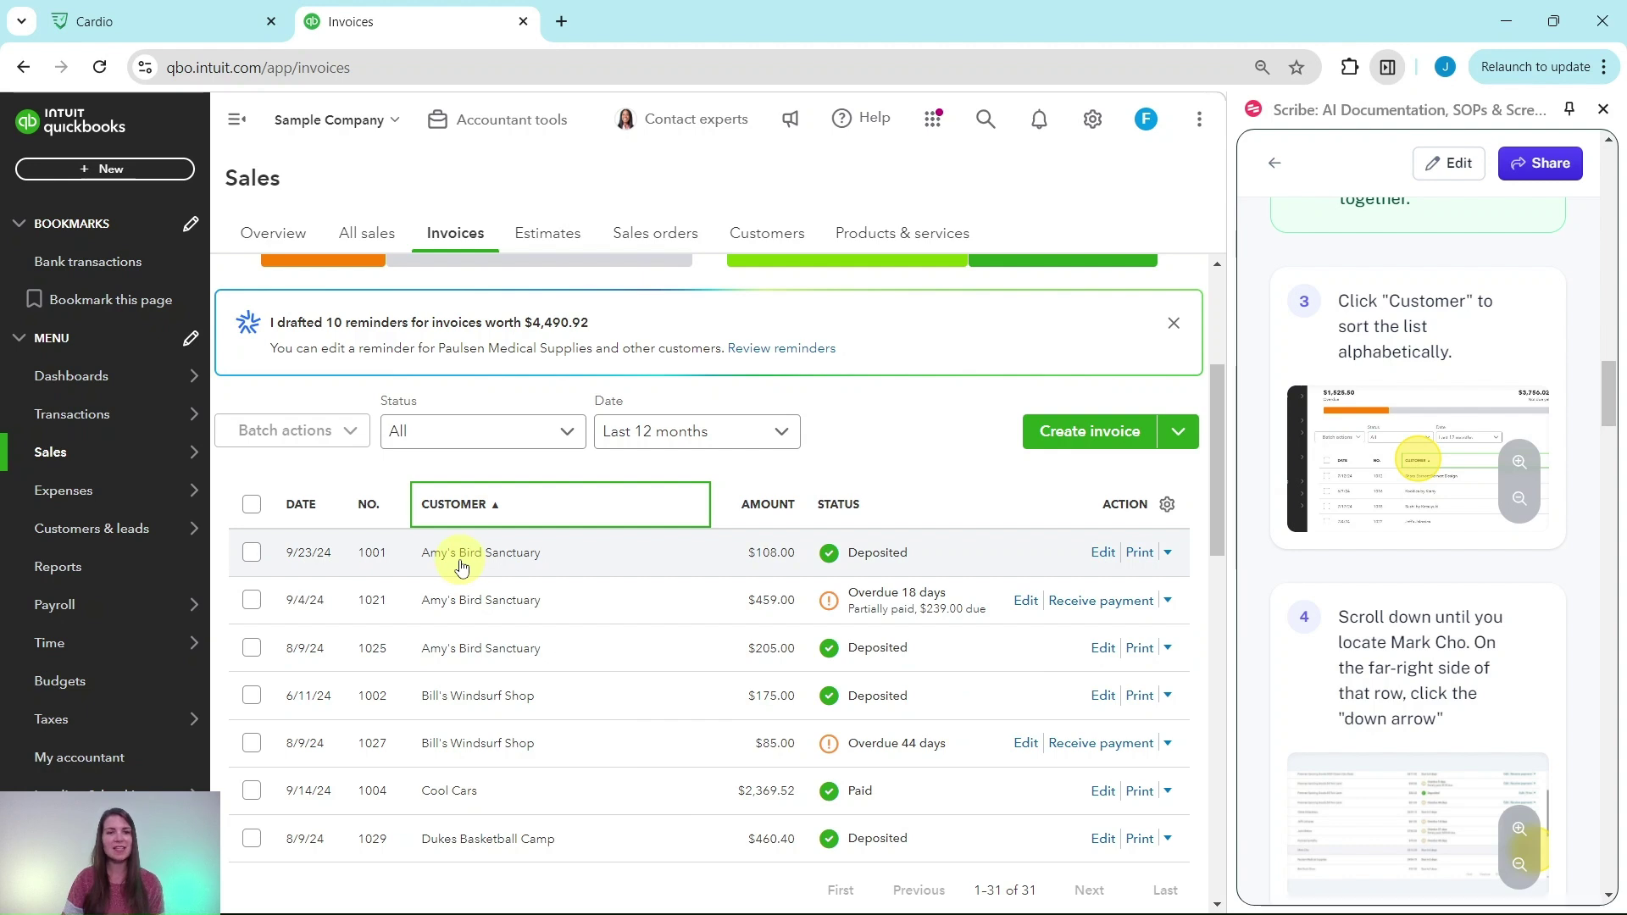
Resend the 9/26/24 invoice for $314.28 to its customer by e-mail, keeping the default subject and message.
scroll(532, 616, "down", 5)
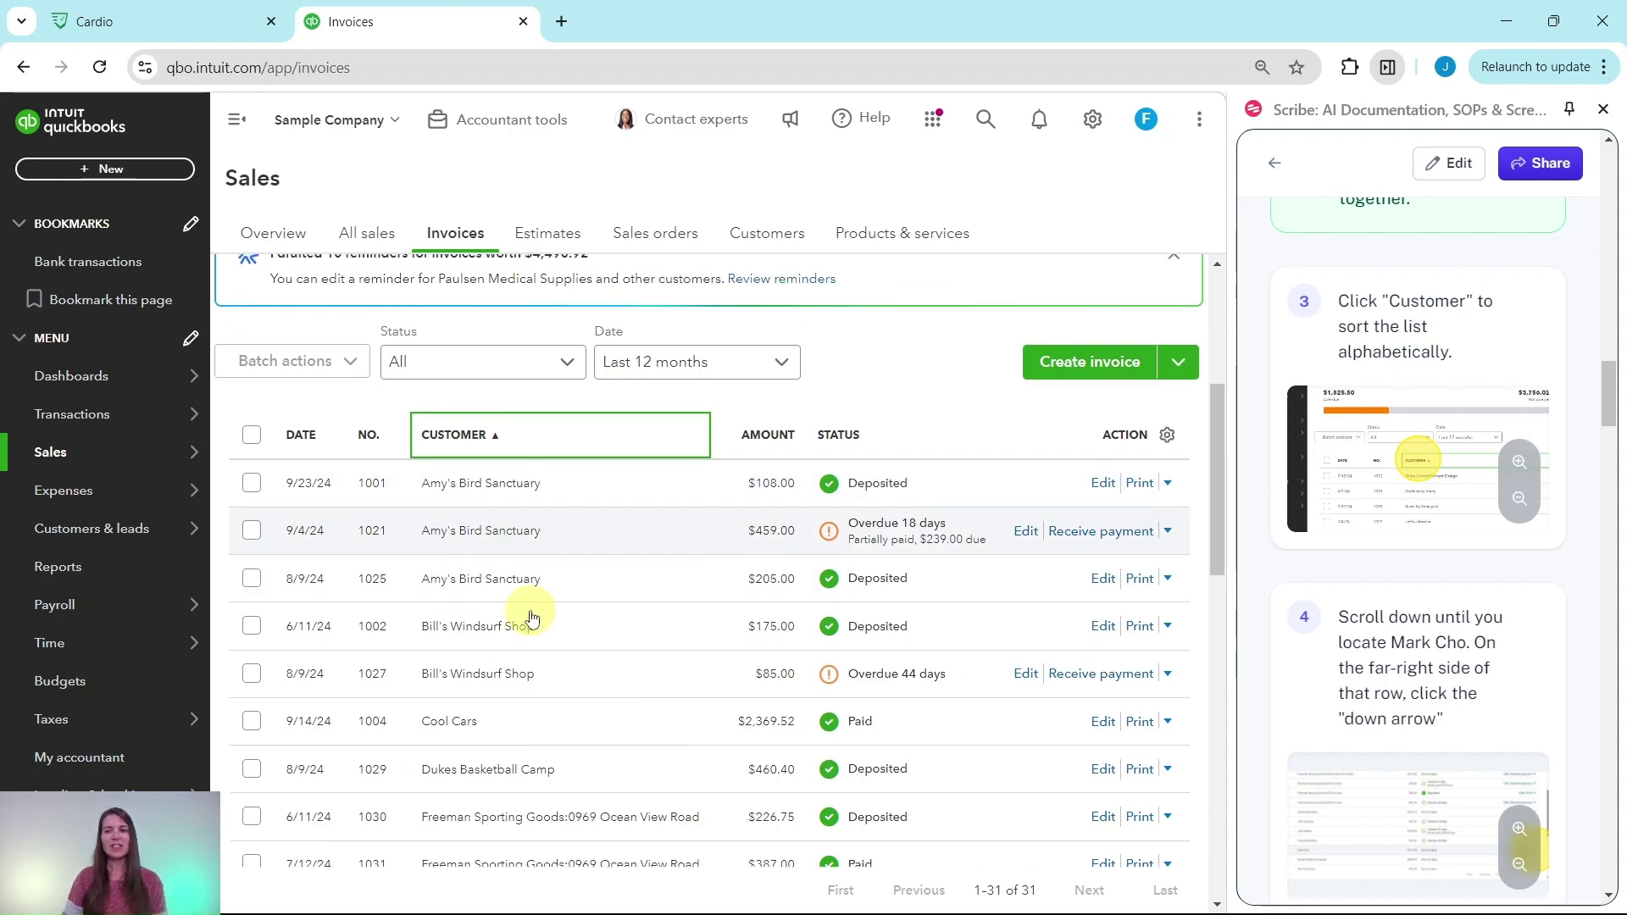
scroll(531, 616, "down", 5)
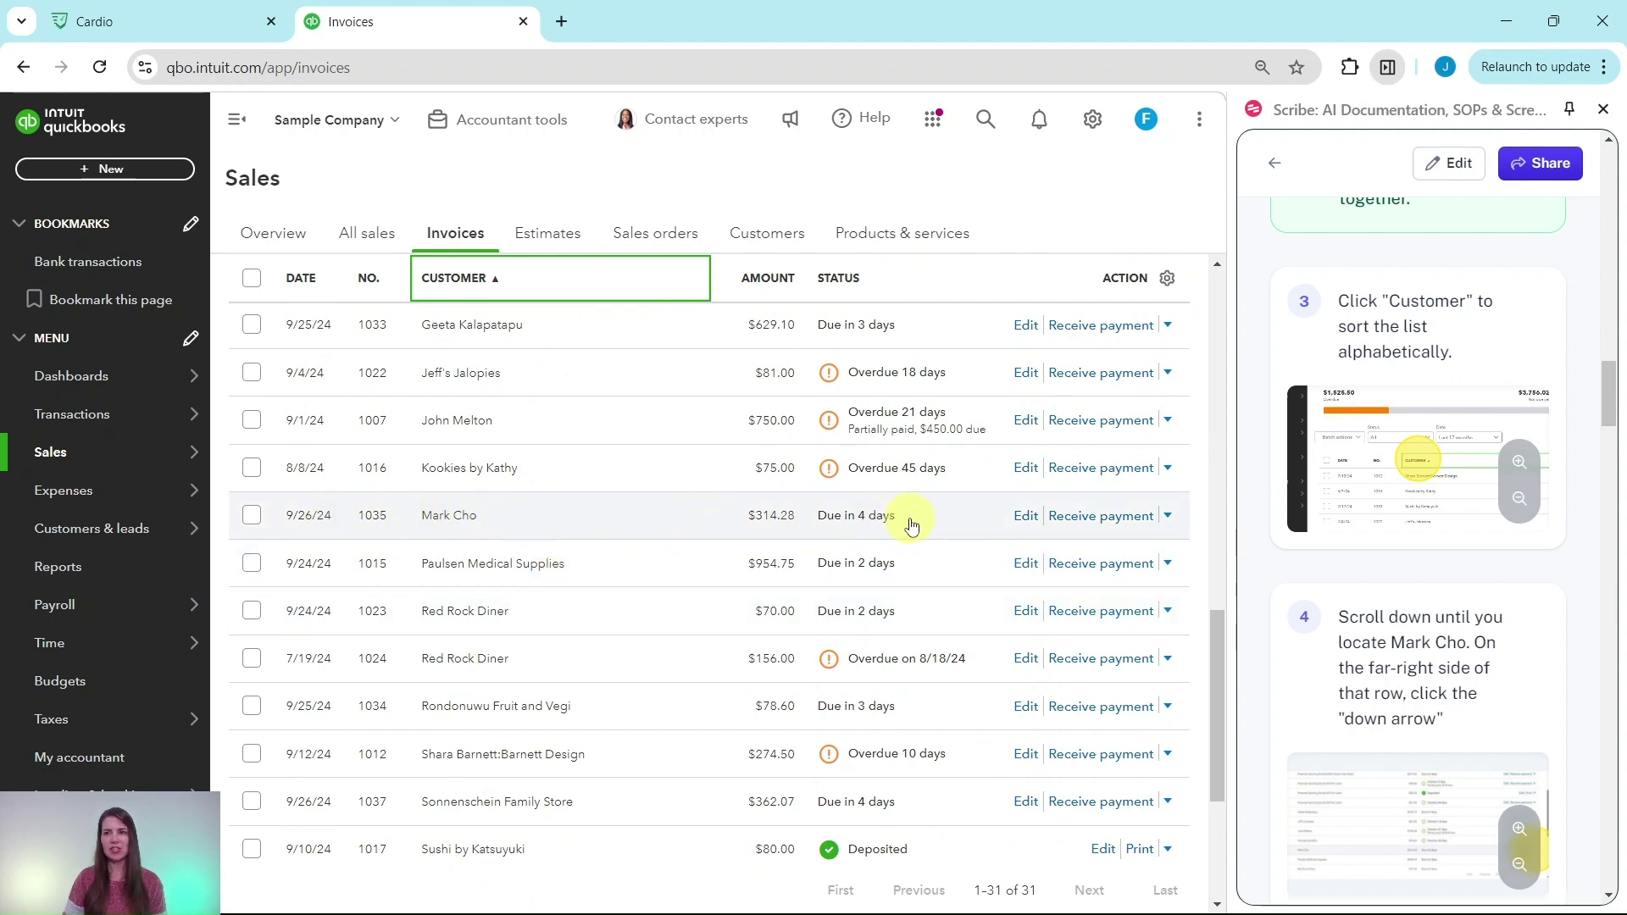
scroll(1385, 514, "down", 4)
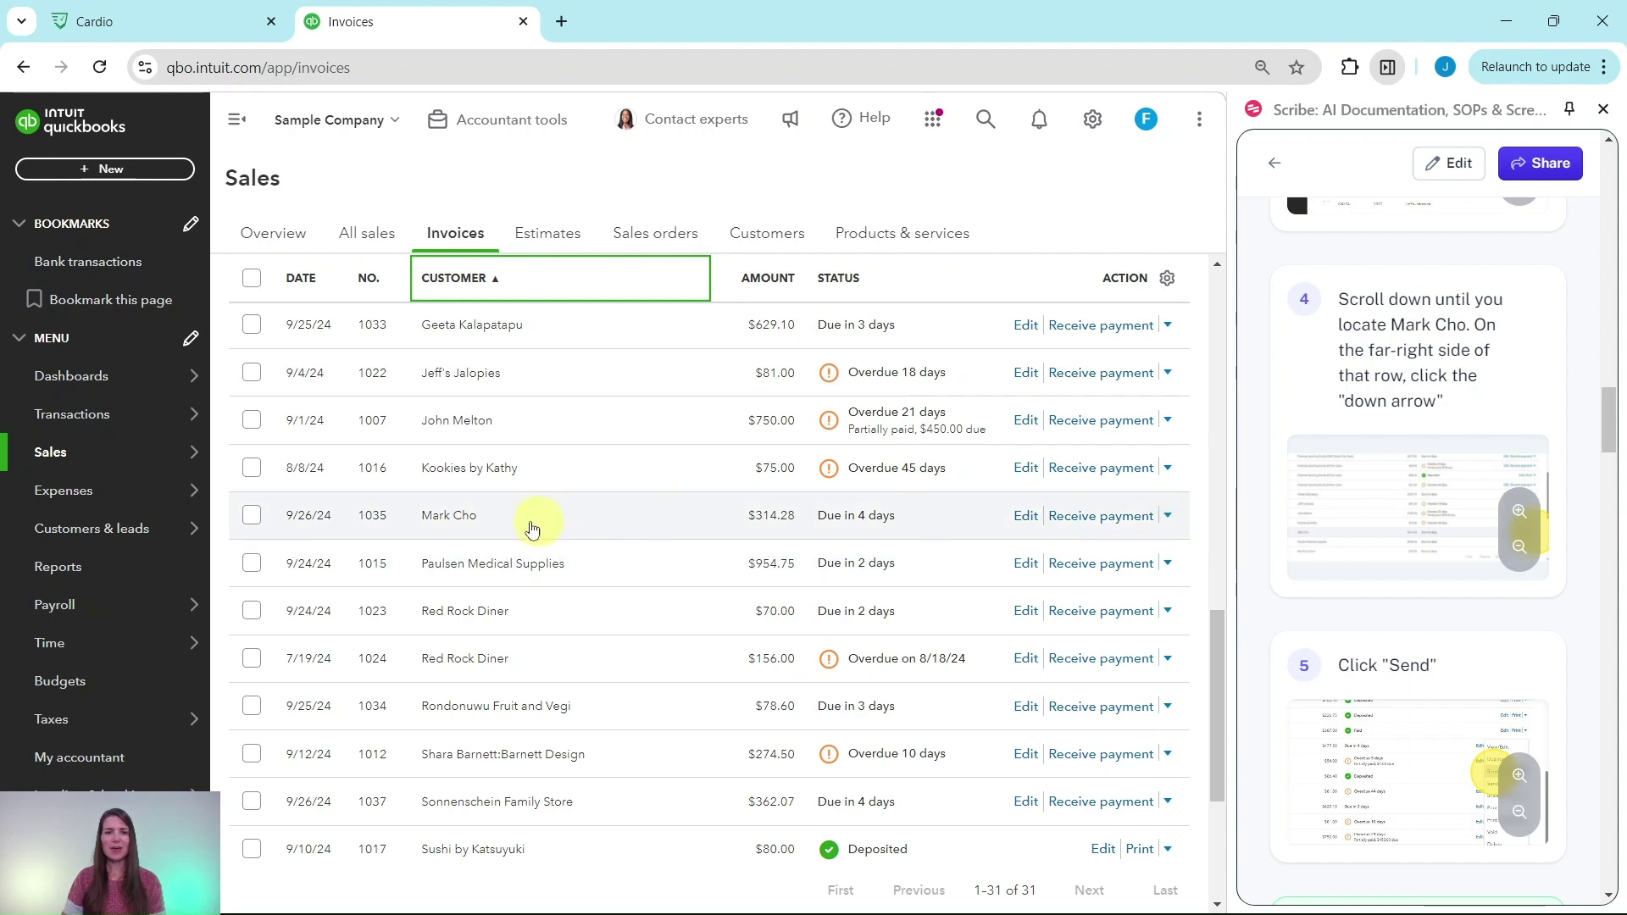
left_click(1169, 518)
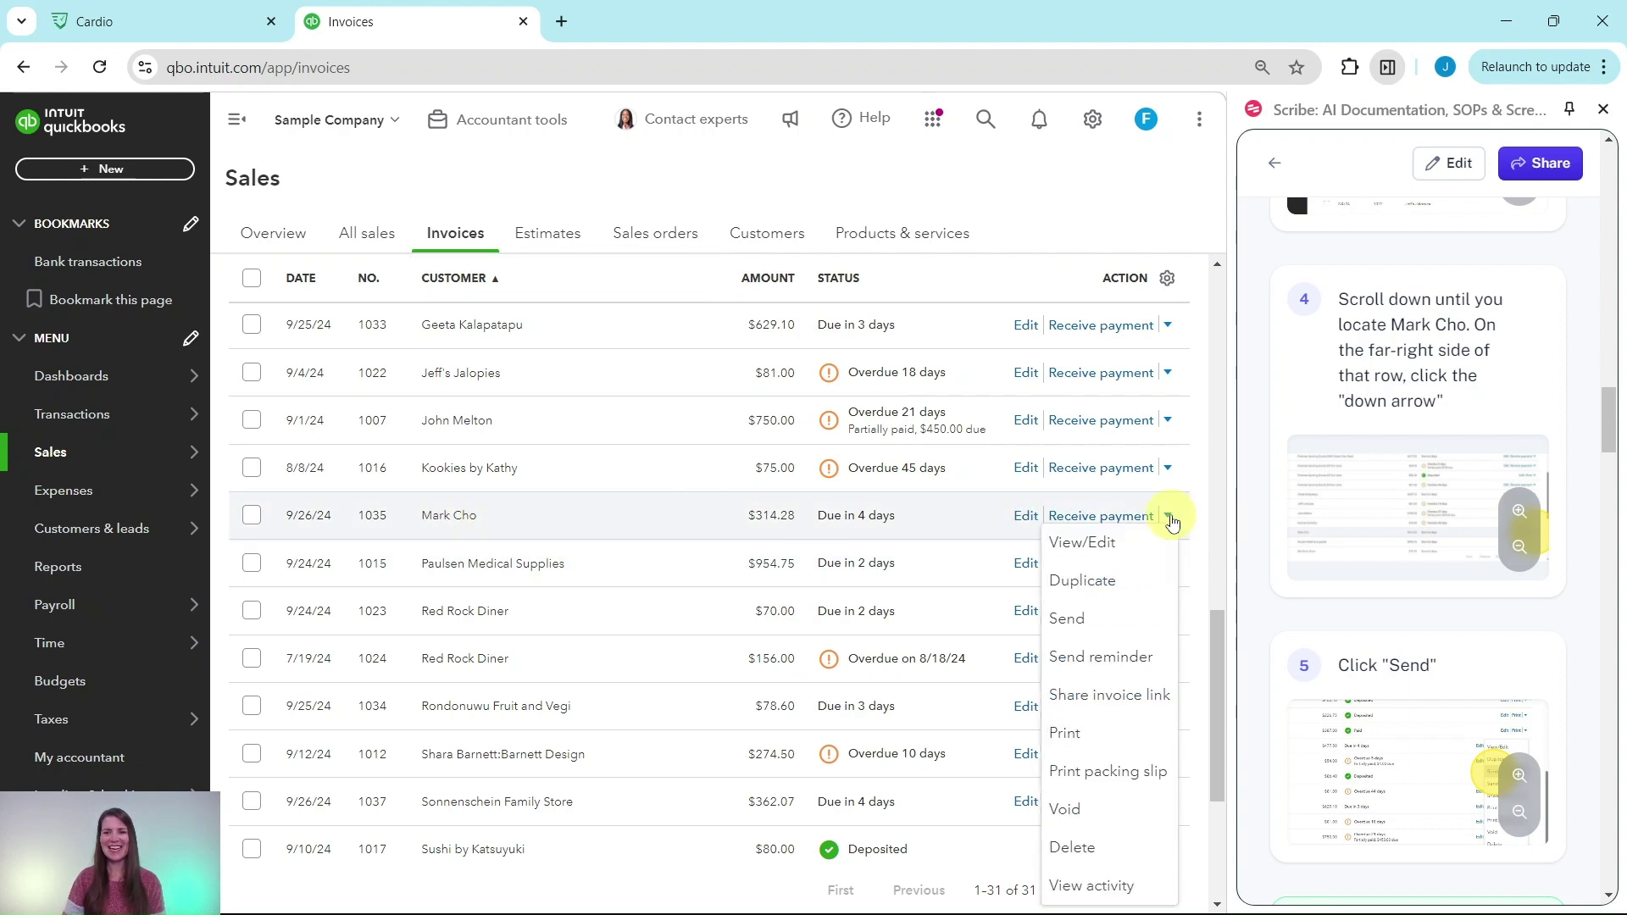
left_click(1074, 621)
scroll(1378, 645, "down", 7)
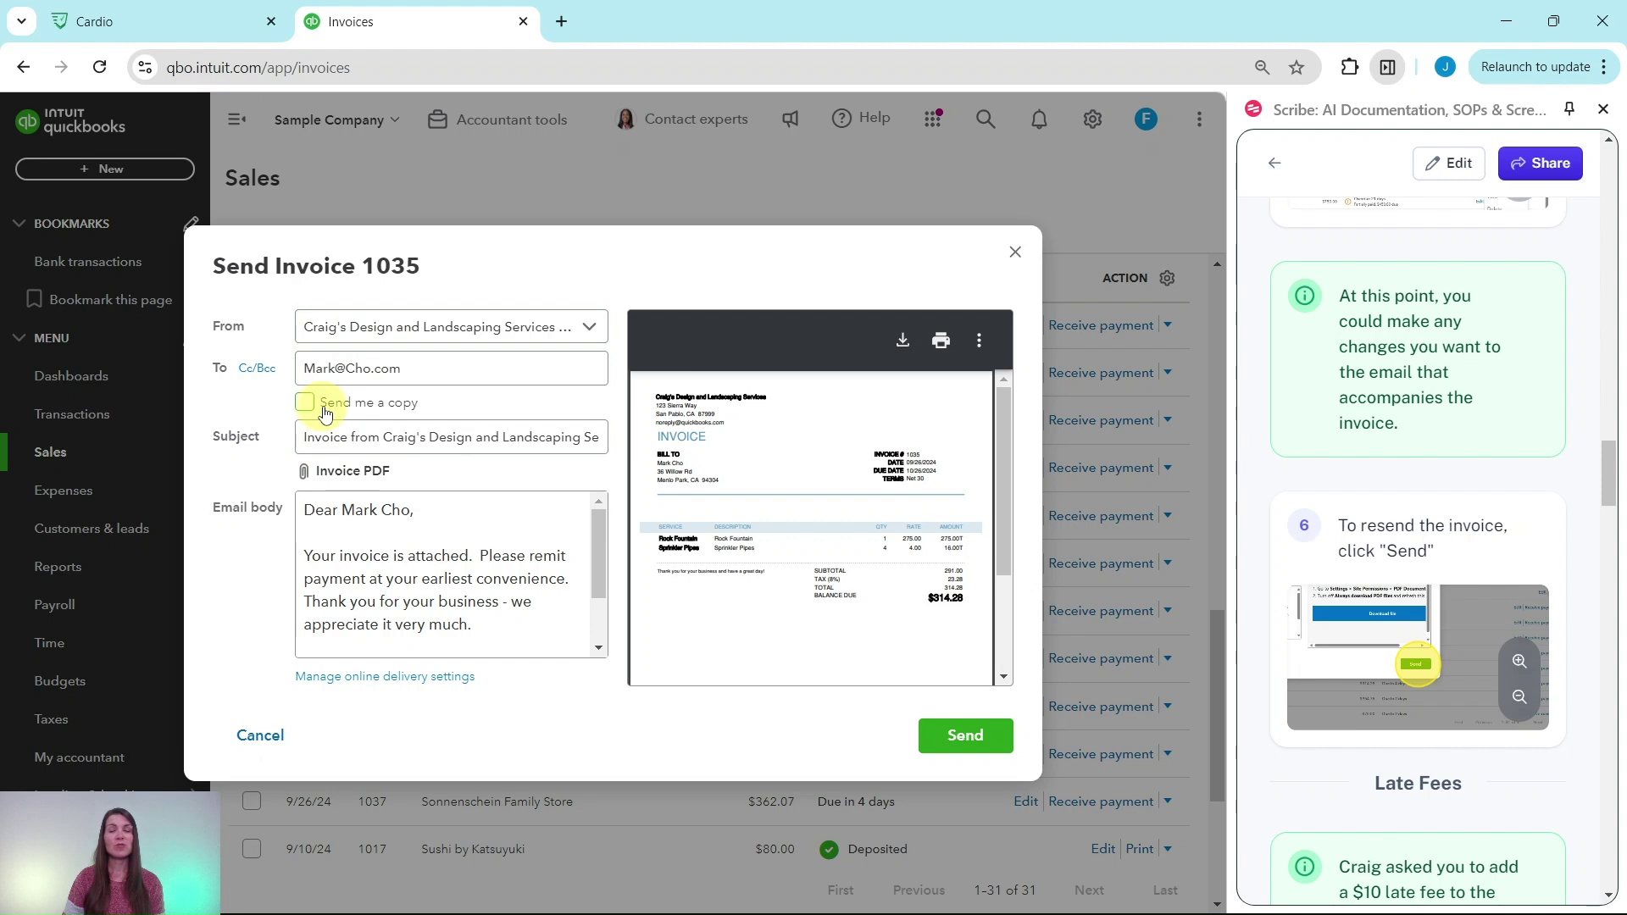
left_click(302, 441)
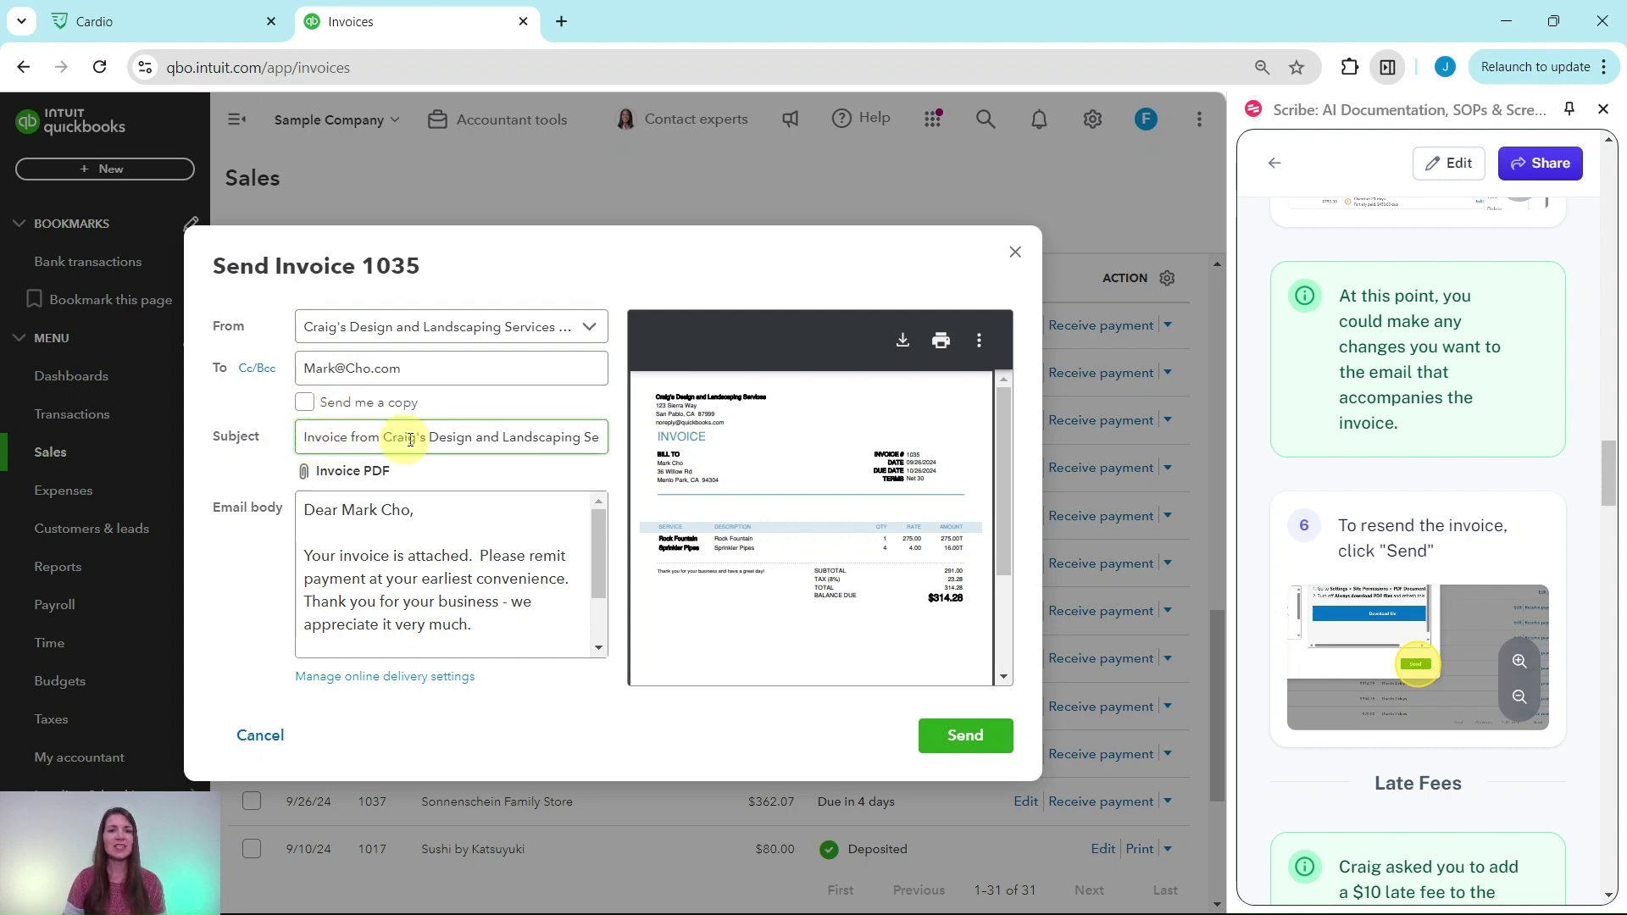
left_click(463, 515)
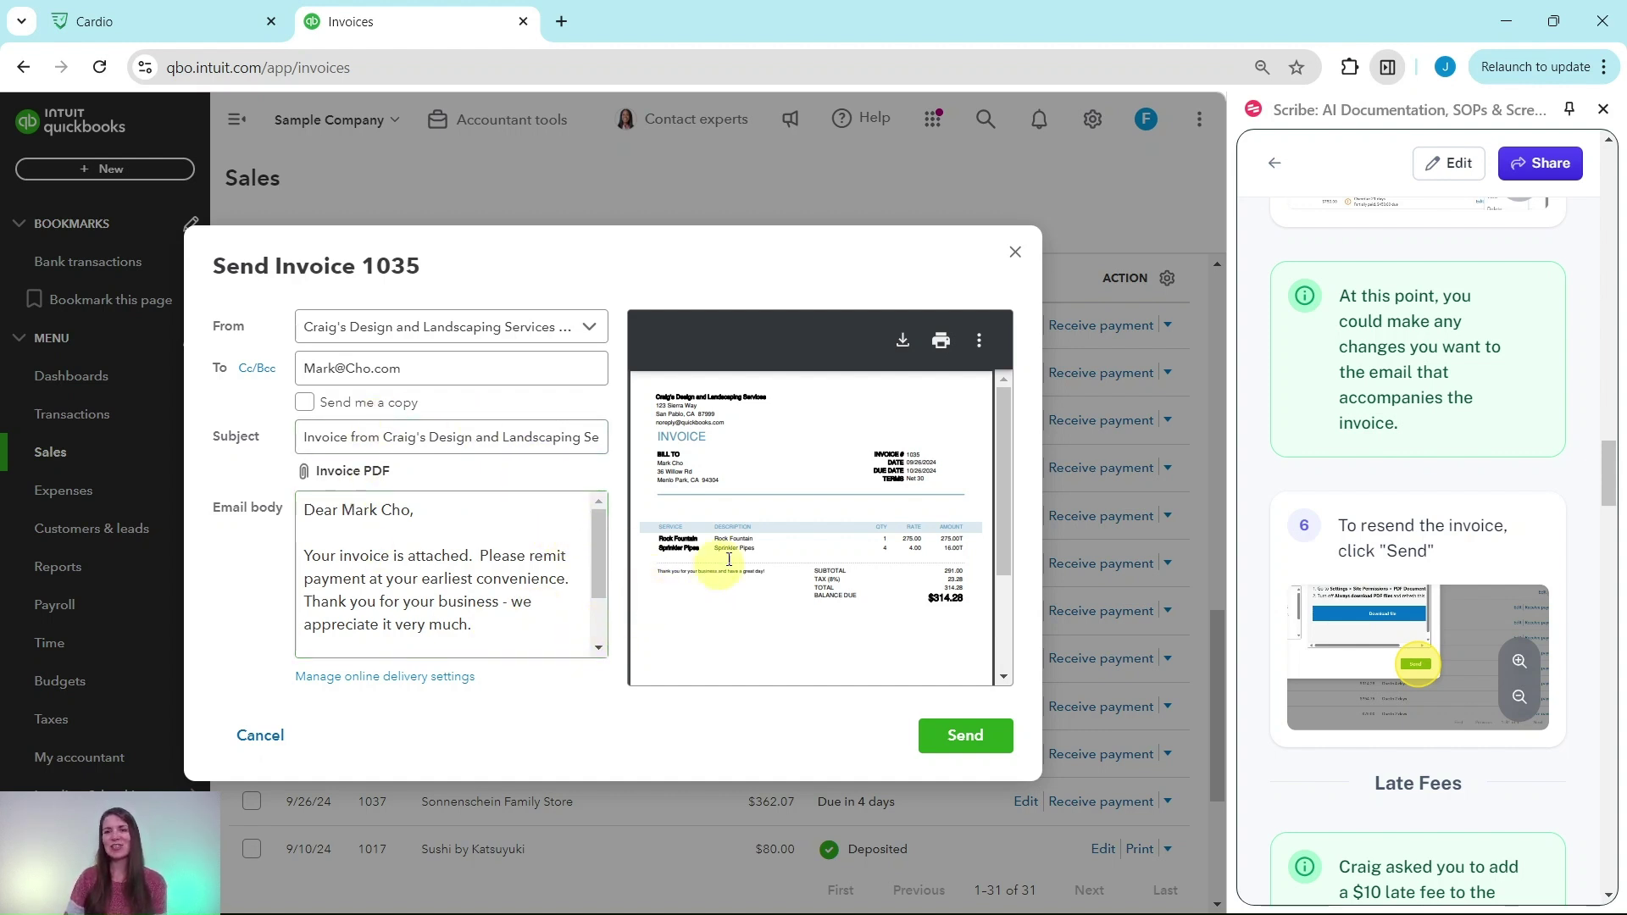
left_click(964, 739)
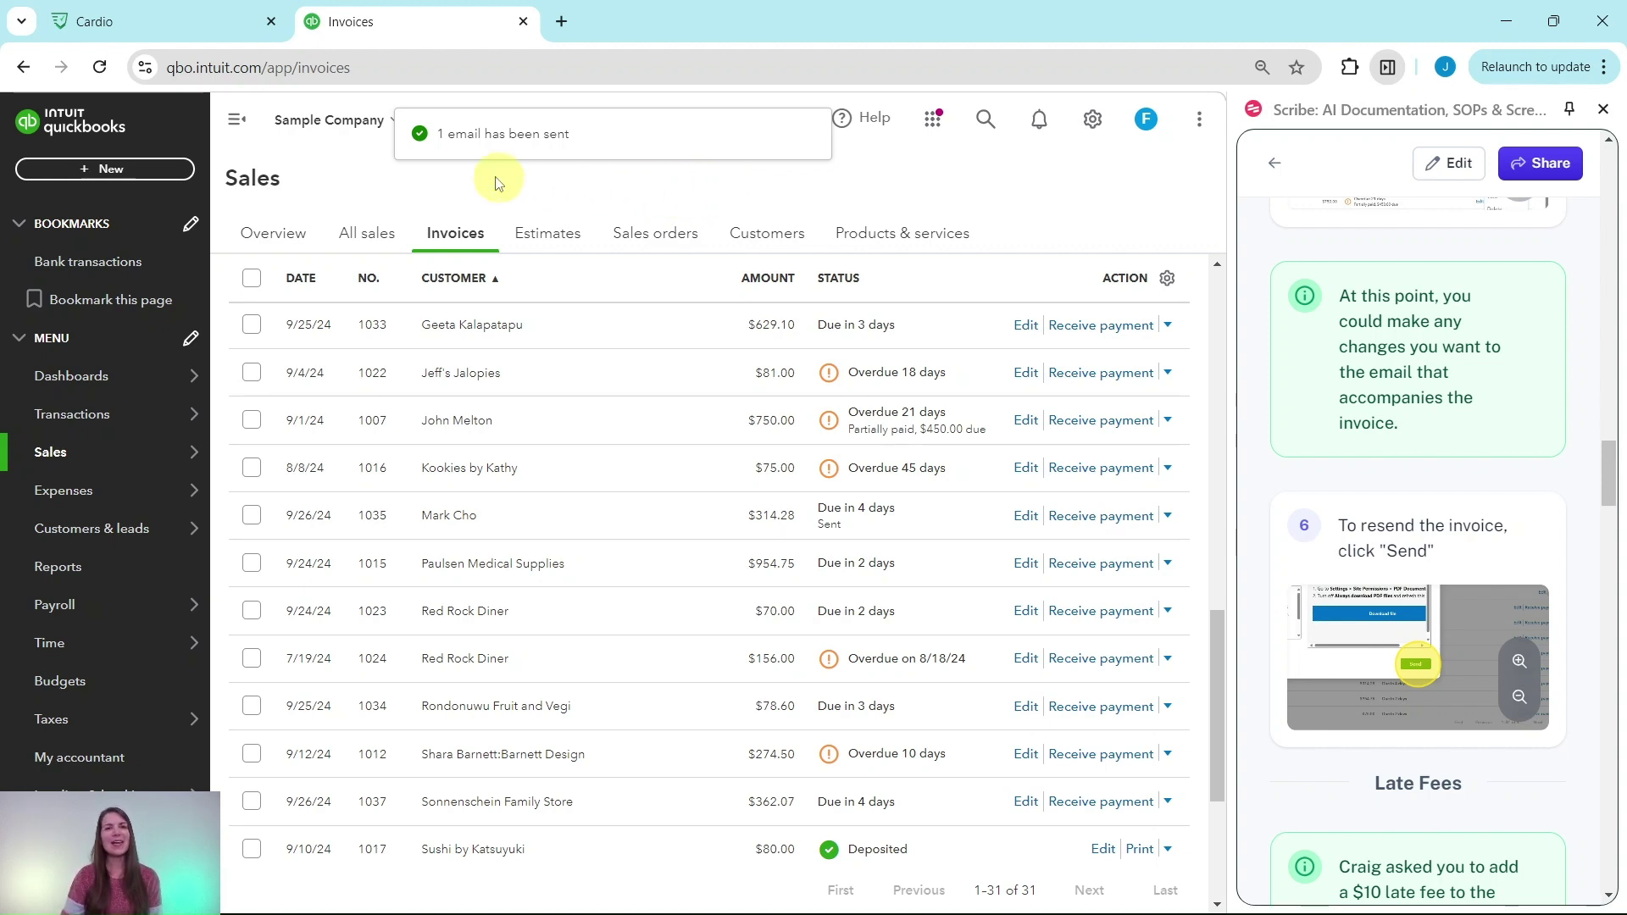
Read the guide's late fee considerations and open the Accounts receivable aging summary report.
scroll(1395, 422, "down", 6)
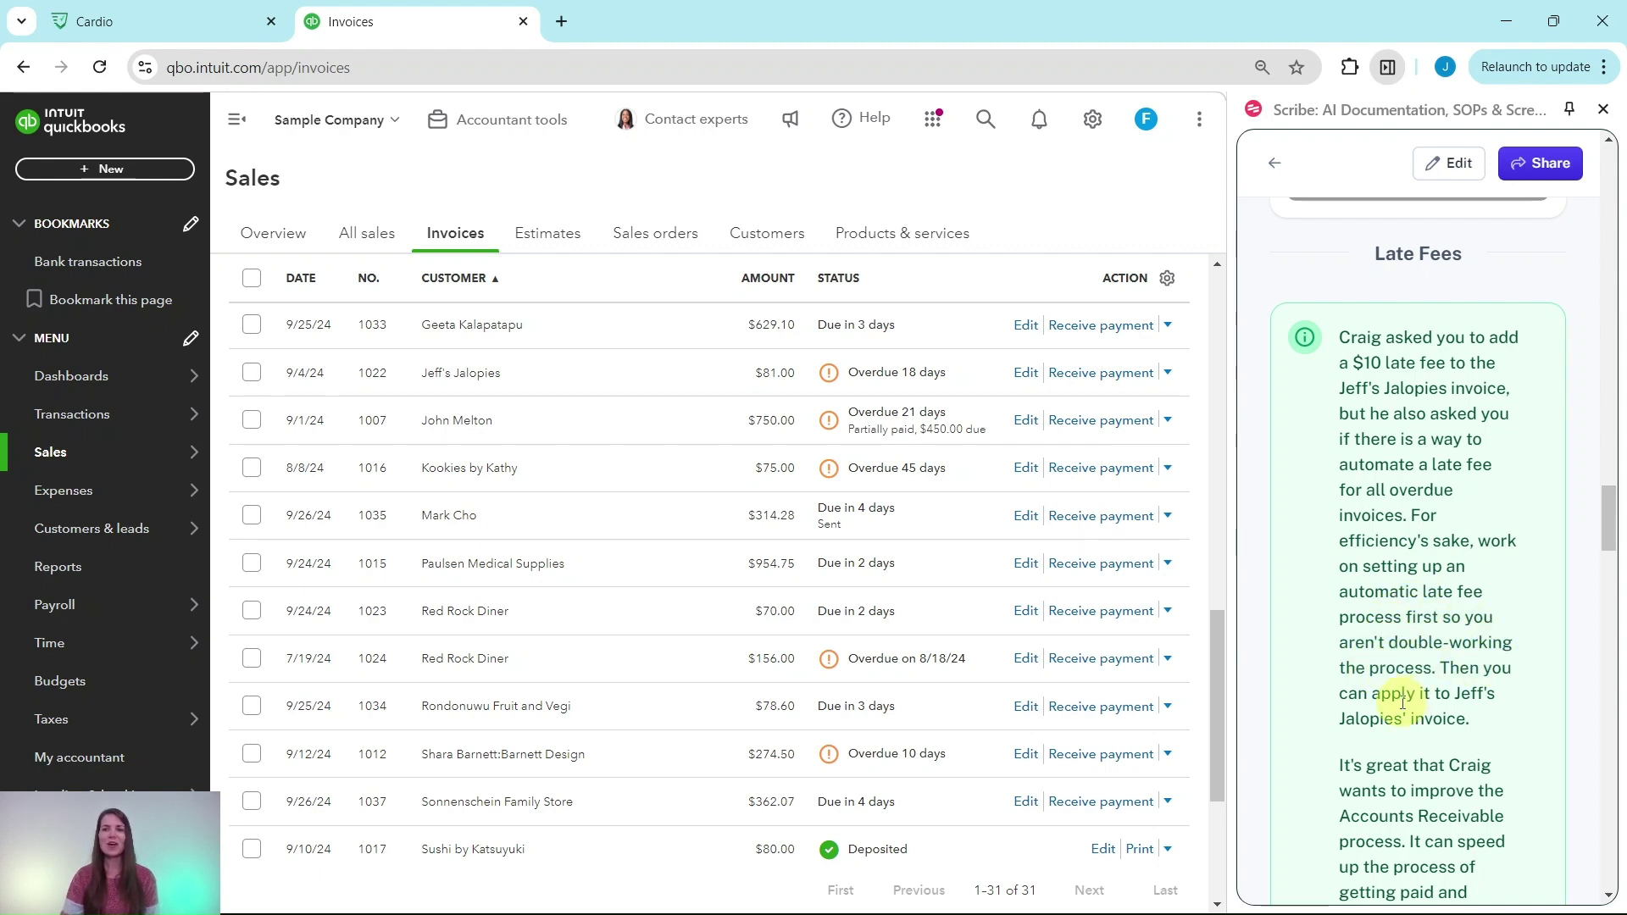
scroll(1408, 710, "down", 5)
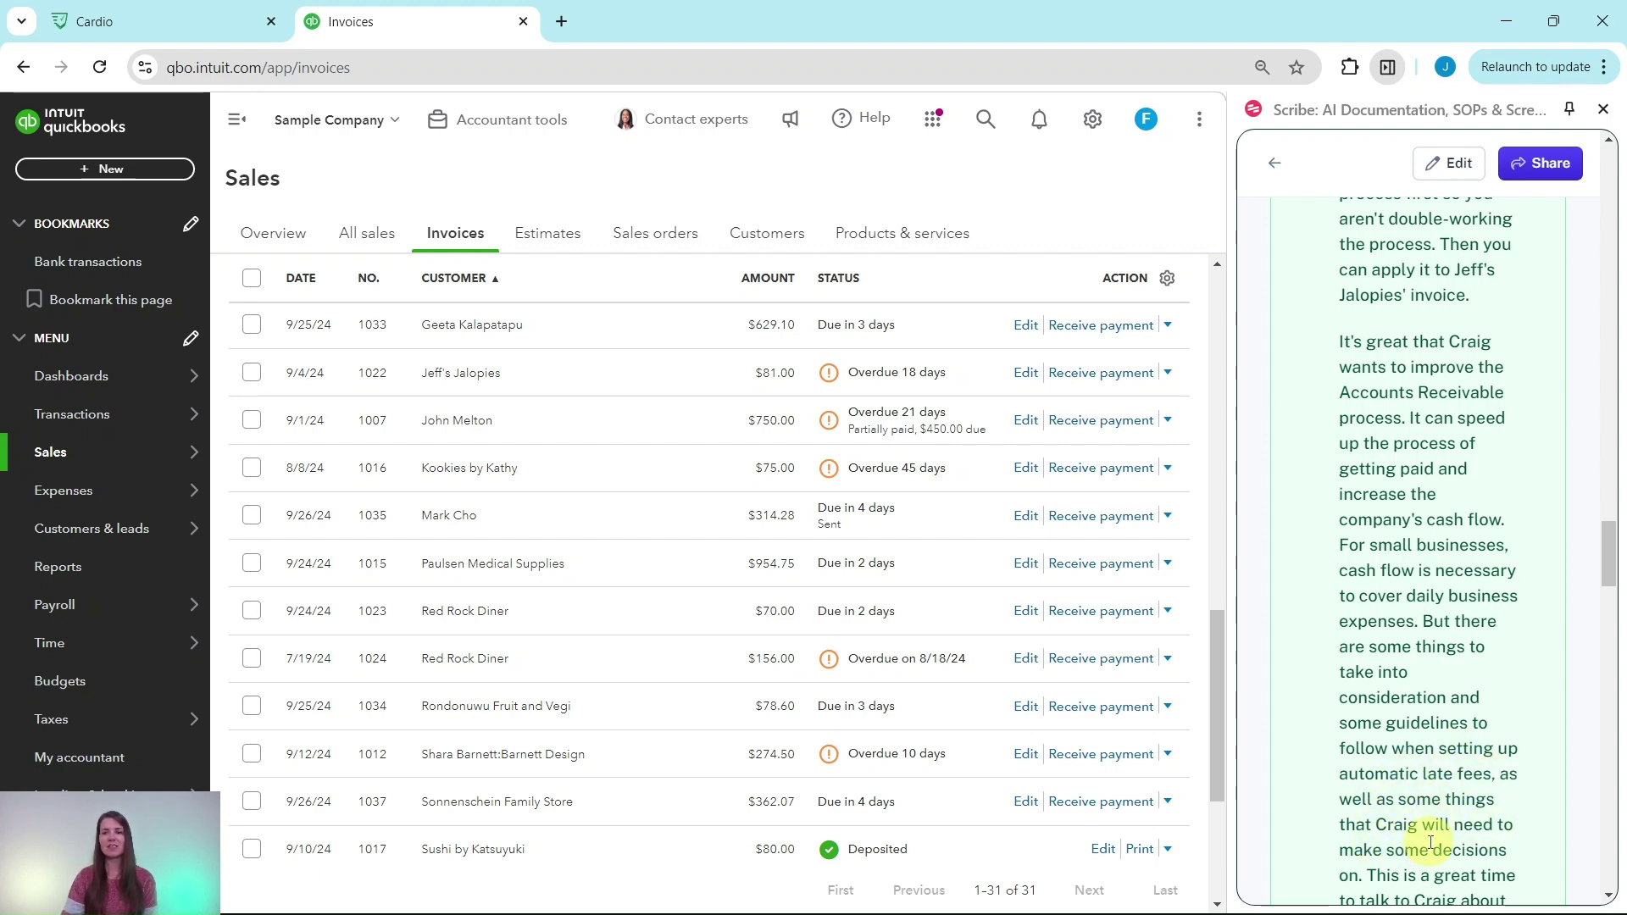
scroll(1430, 843, "down", 6)
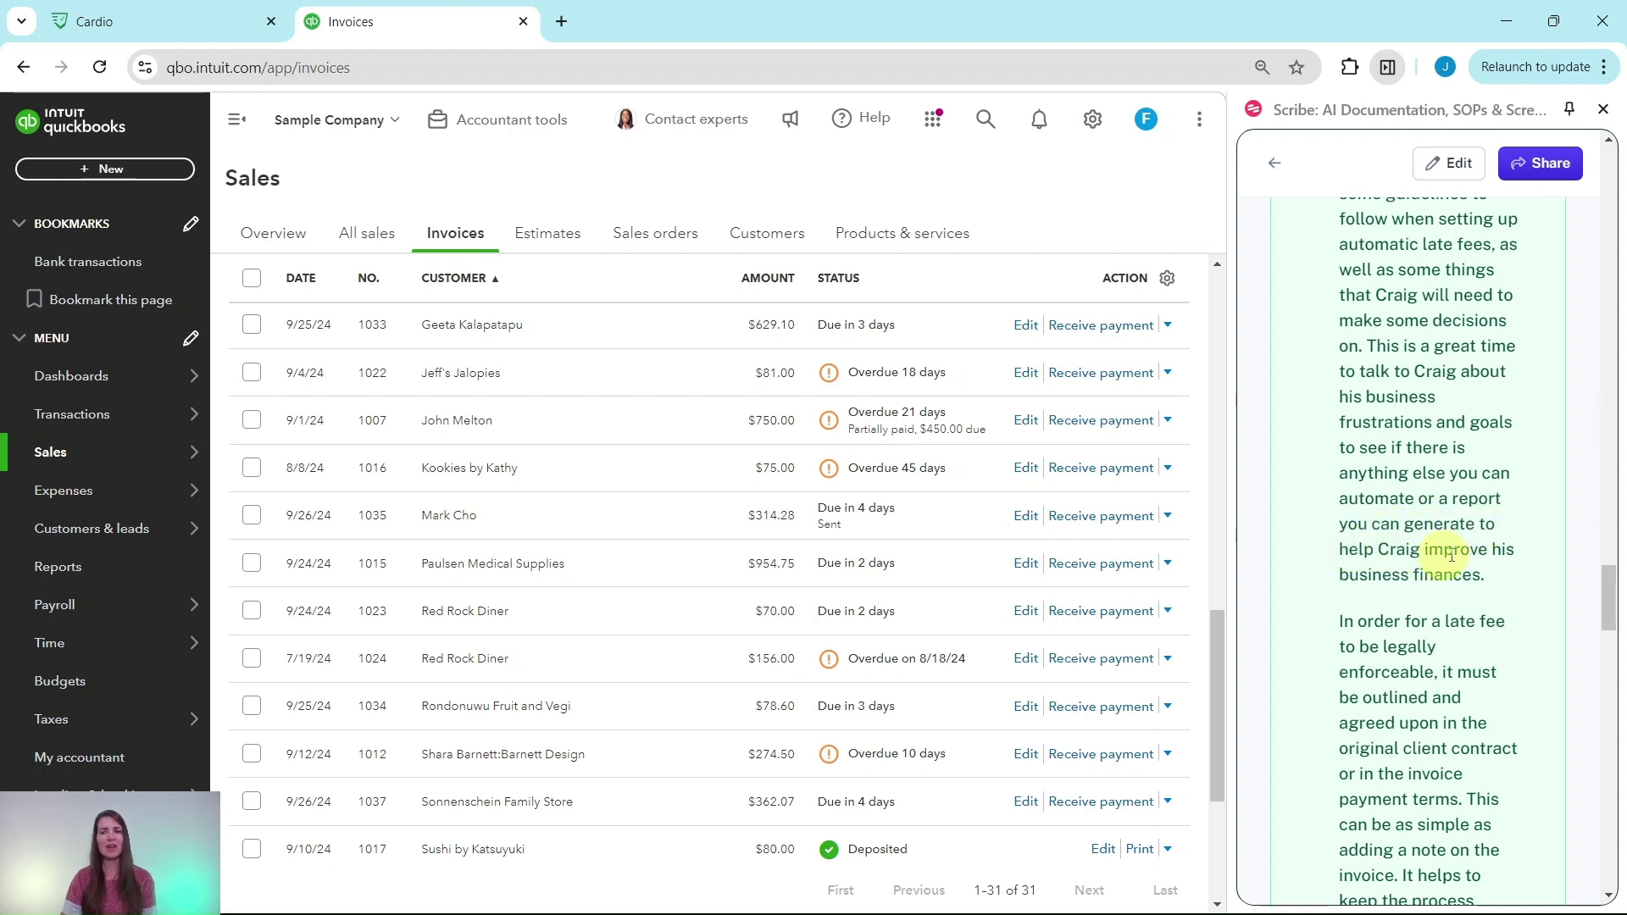
scroll(1418, 564, "down", 4)
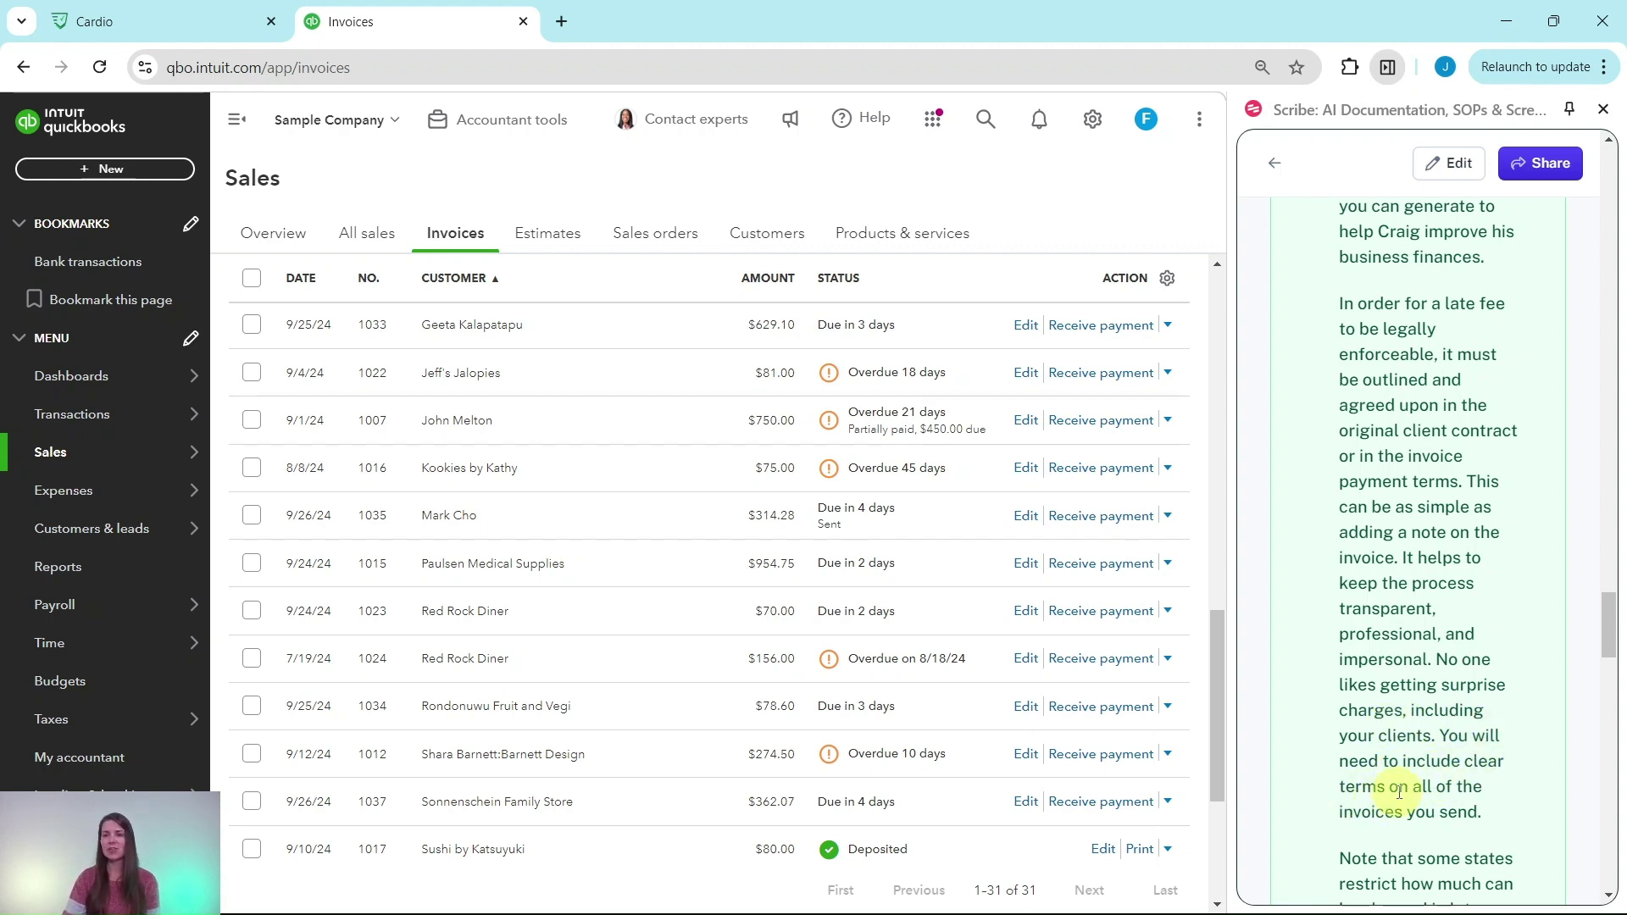
scroll(1435, 784, "down", 7)
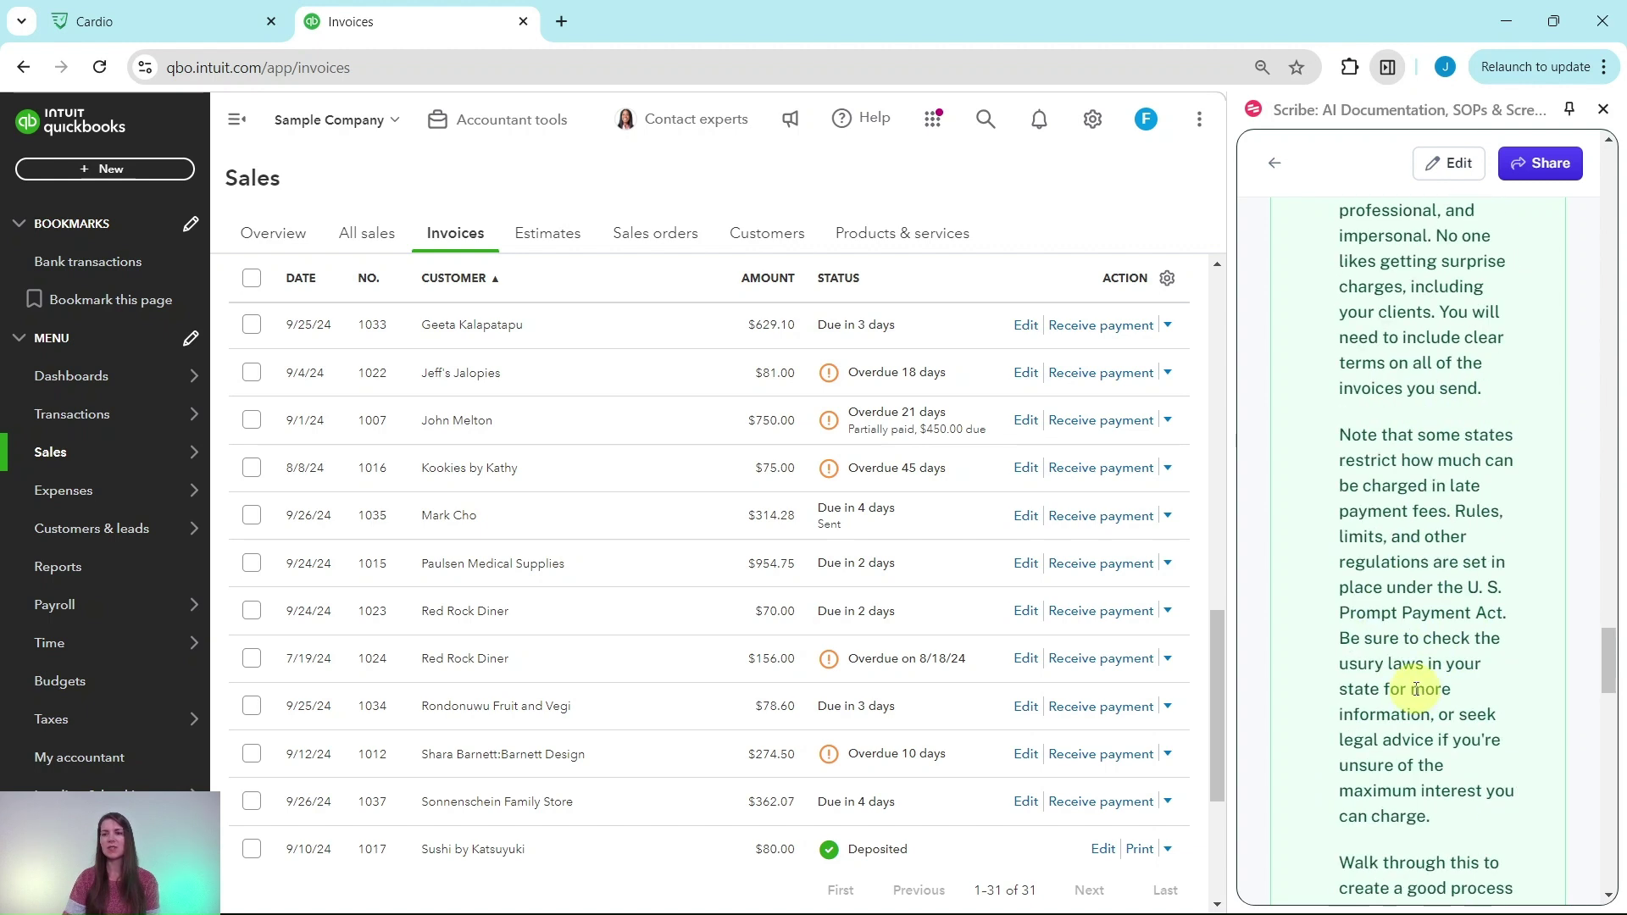
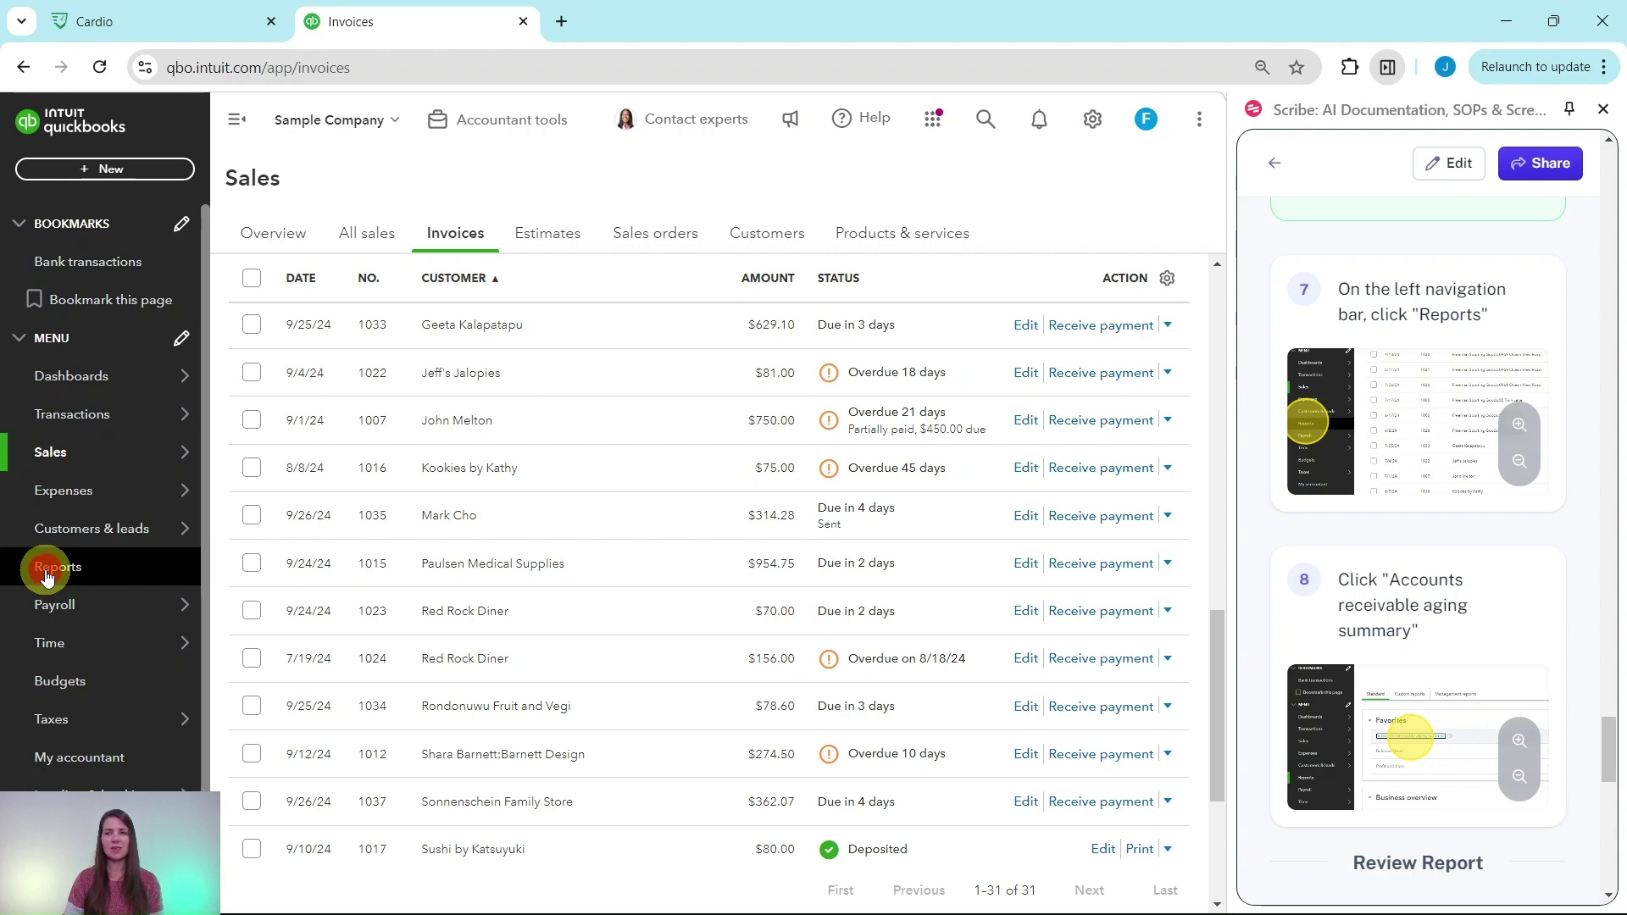
left_click(47, 577)
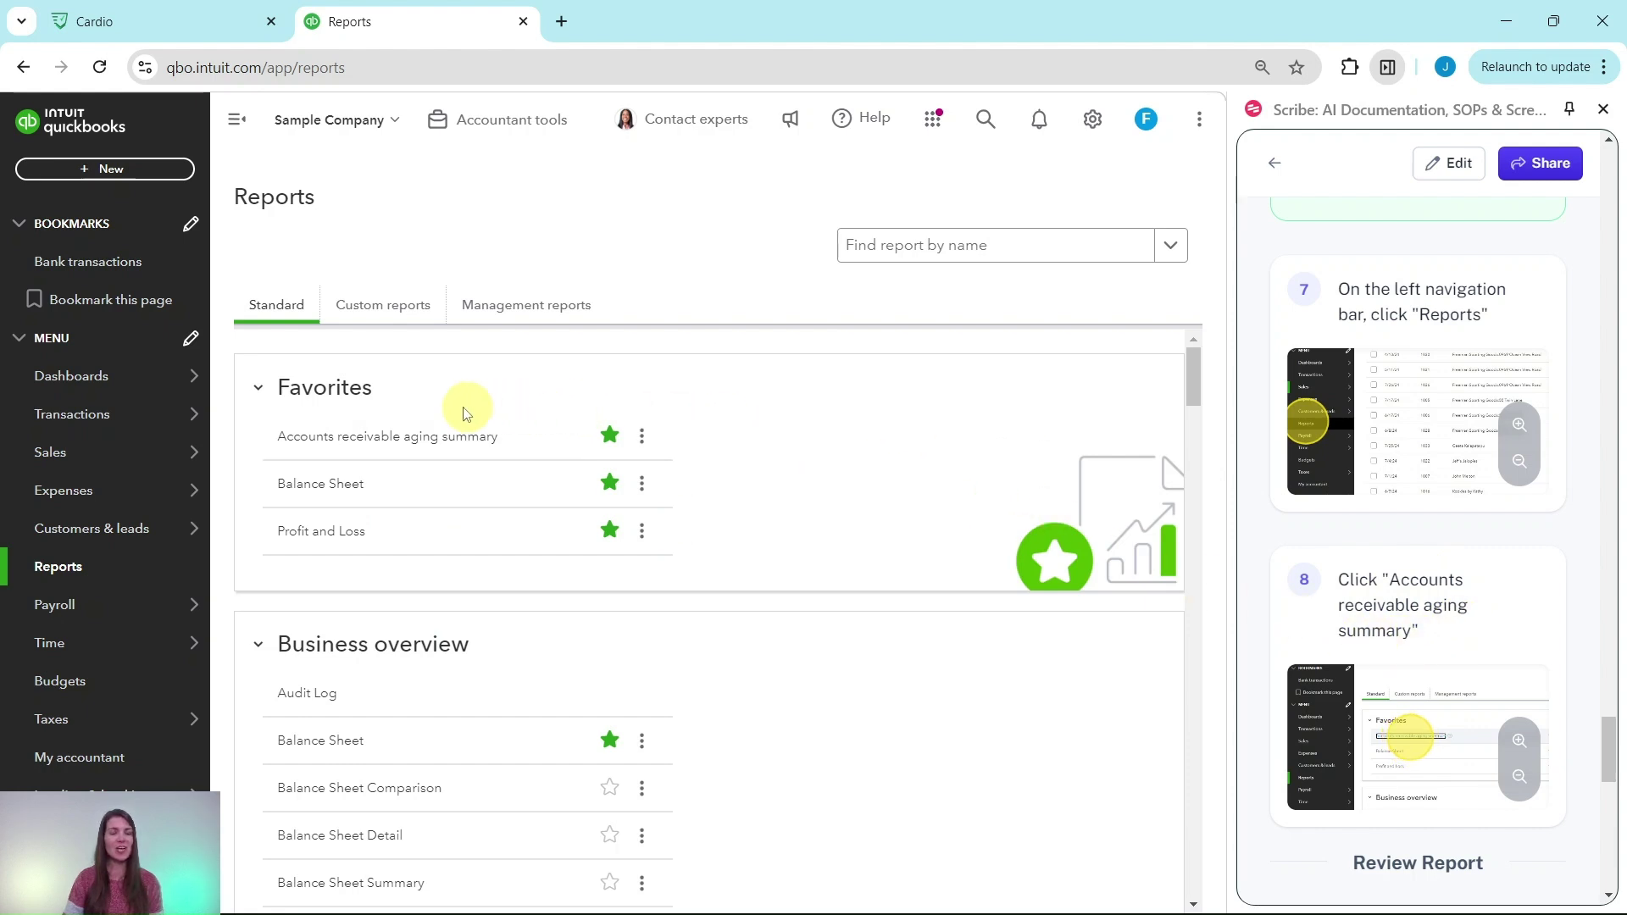
left_click(338, 447)
Review the A/R Aging Summary report down to its totals alongside the guide's Review Report notes.
scroll(1356, 563, "down", 5)
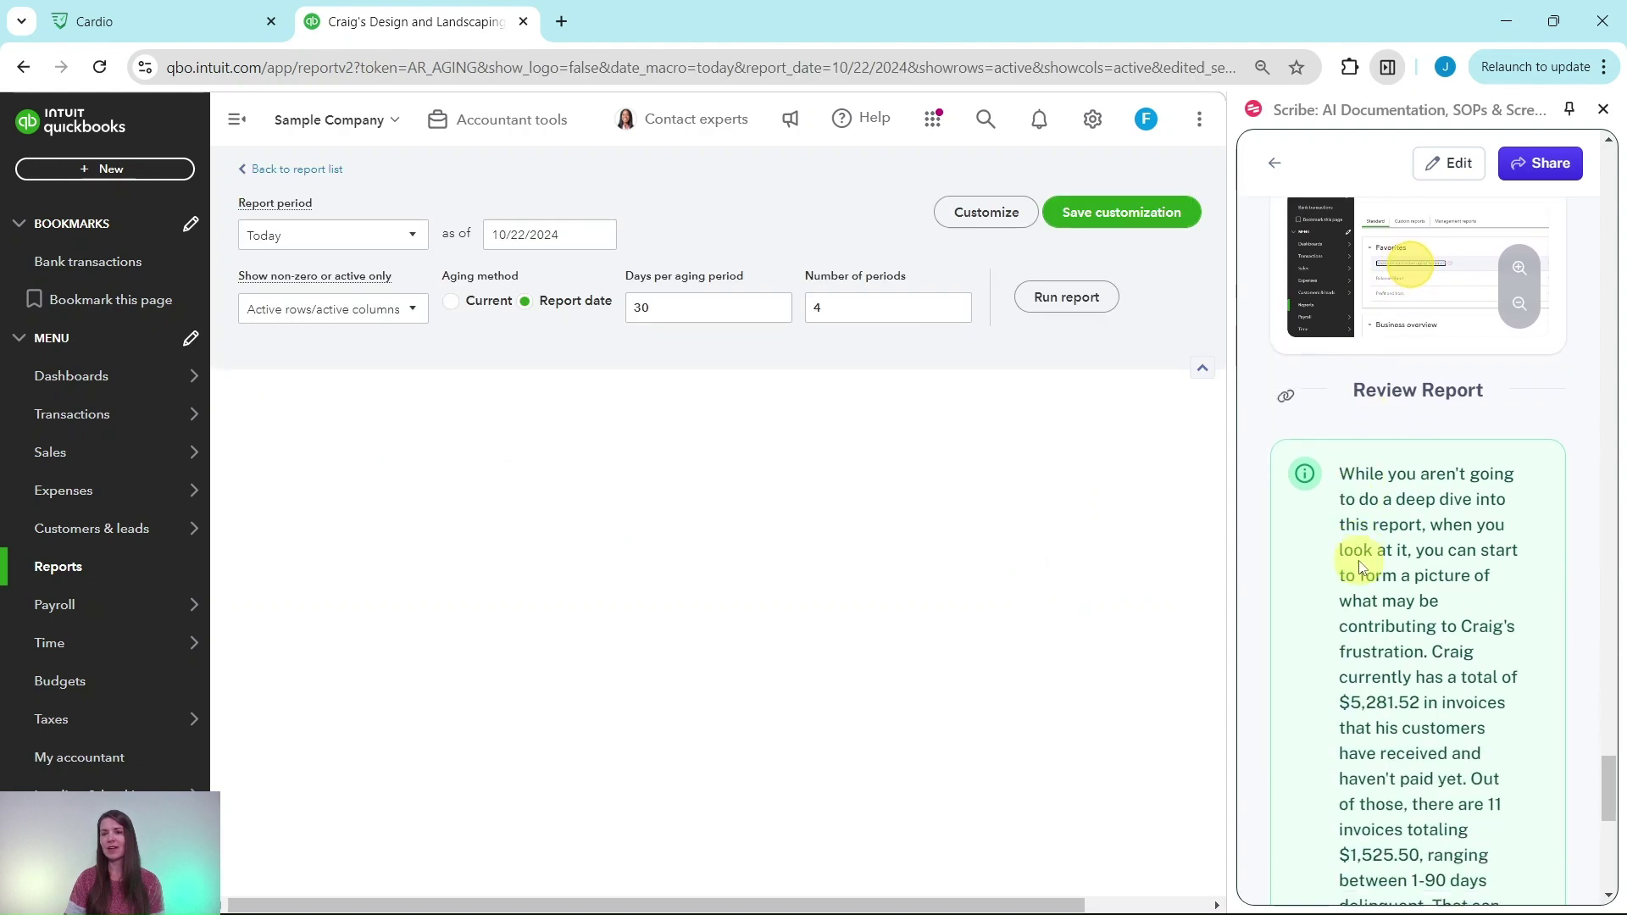
scroll(1360, 566, "down", 3)
scroll(1348, 352, "up", 2)
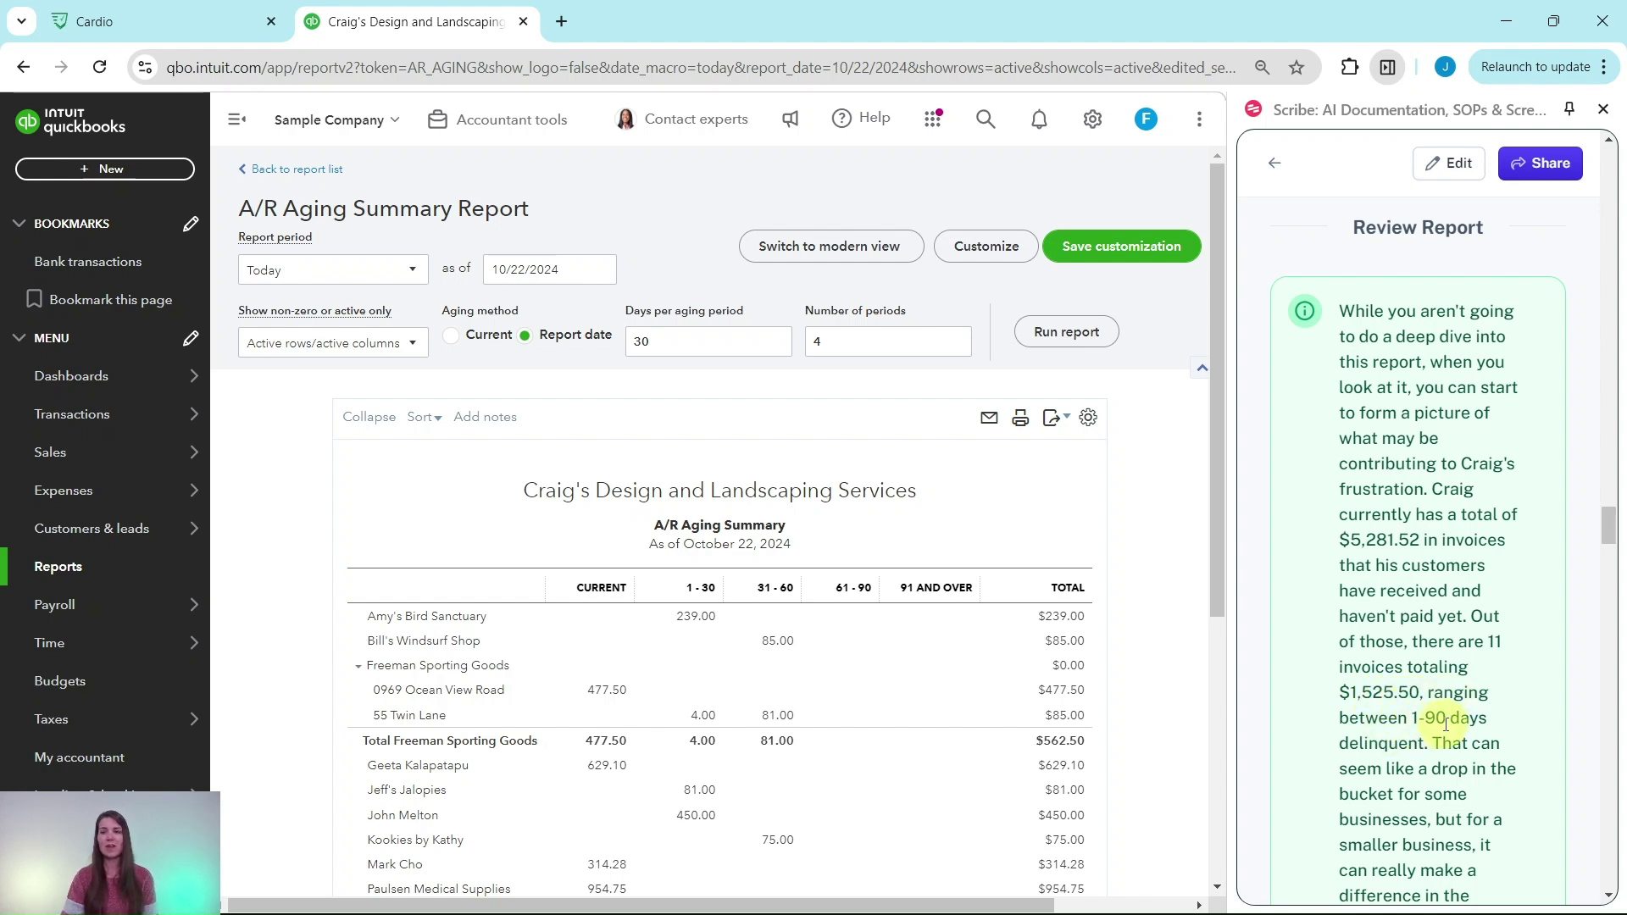
scroll(1462, 729, "down", 3)
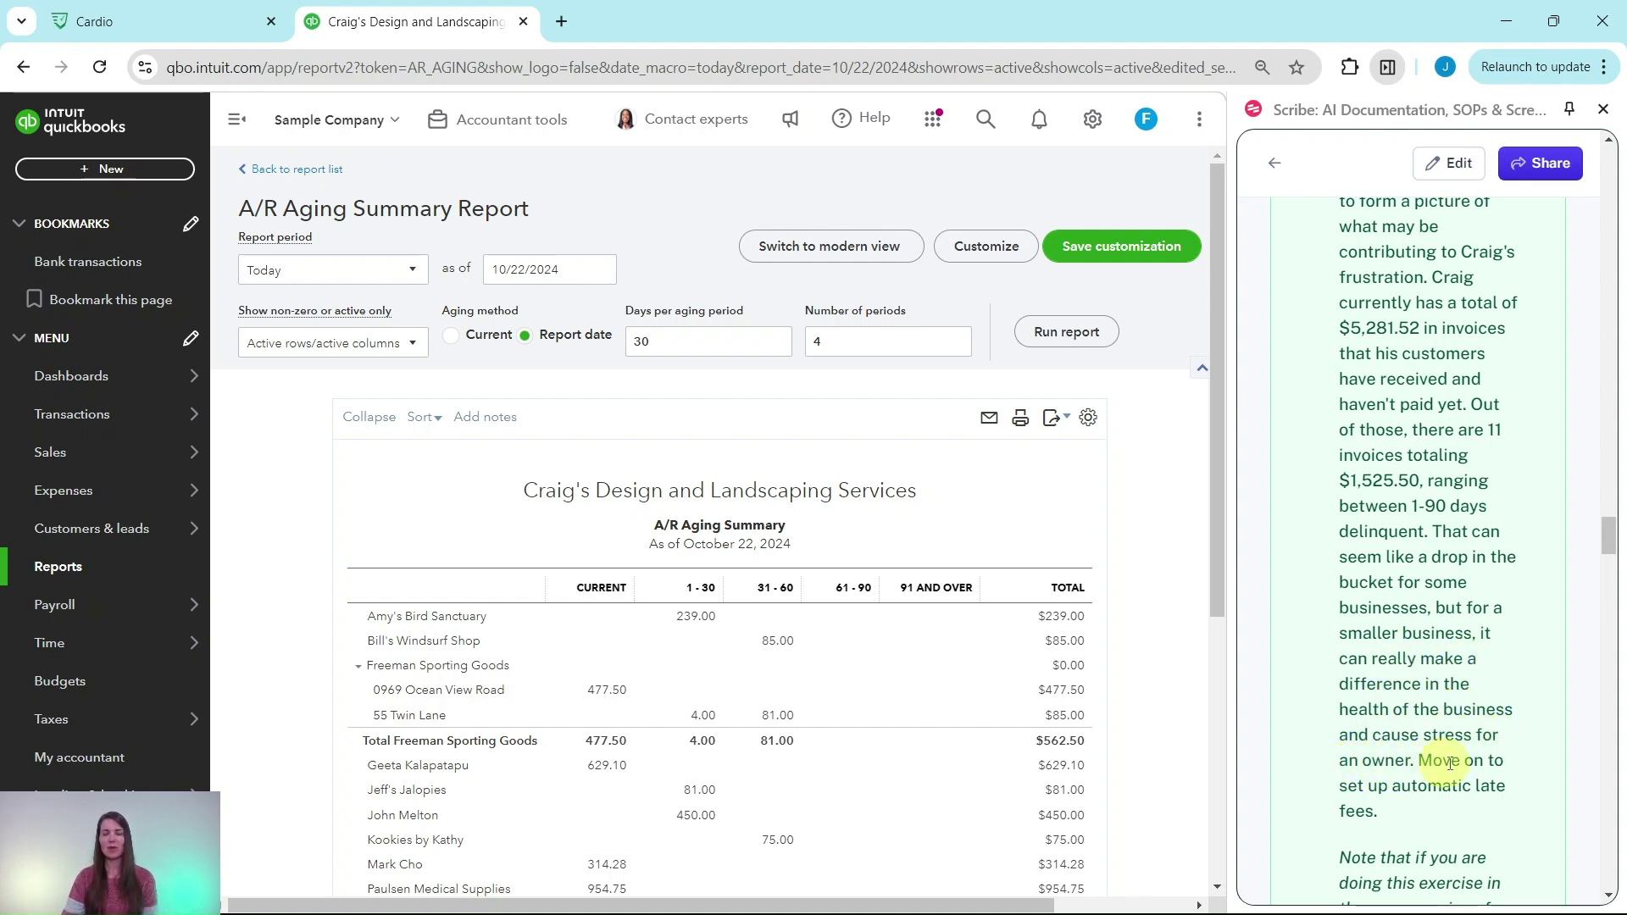
scroll(1162, 727, "down", 5)
scroll(1399, 627, "down", 1)
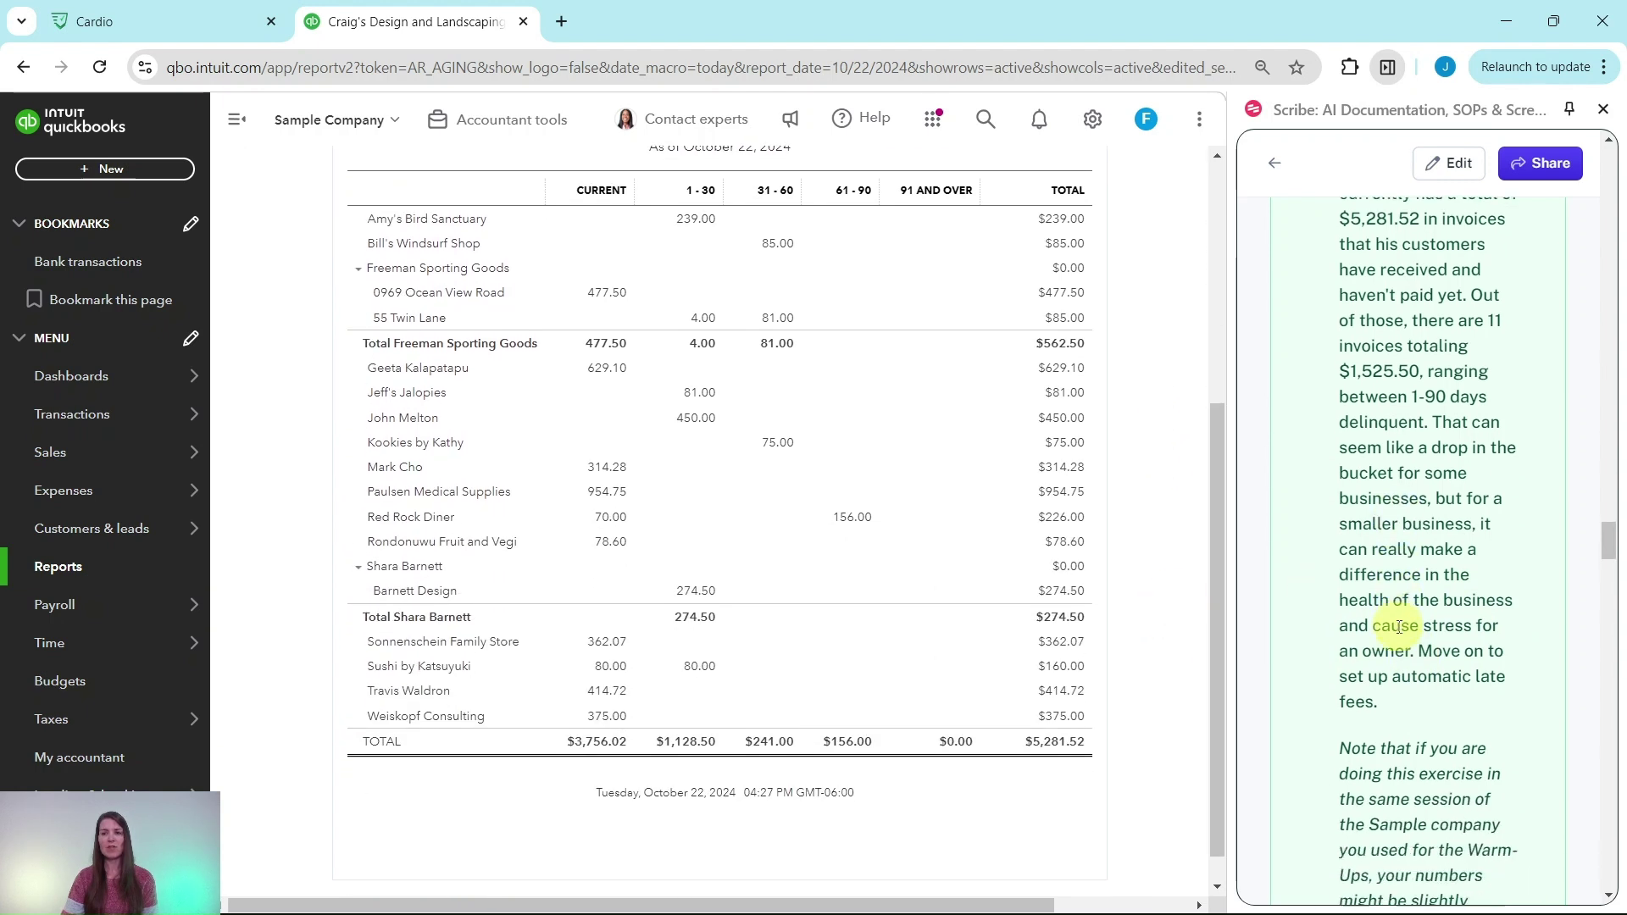
Finish the guide's receivables review note and open the company's Account and settings.
scroll(1398, 627, "down", 1)
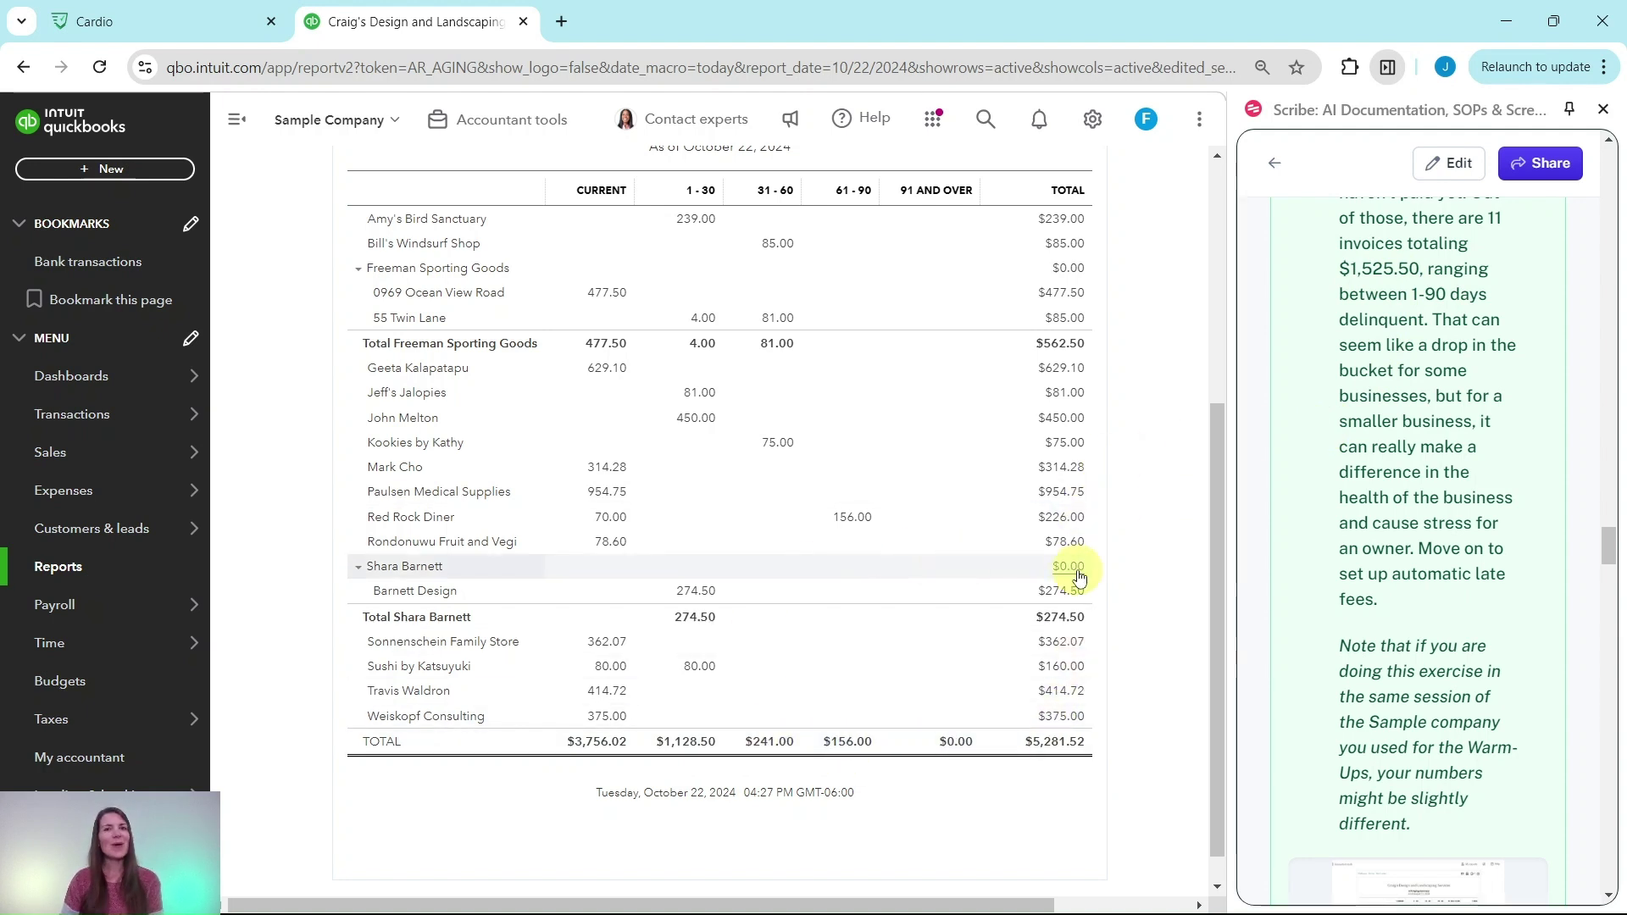
scroll(1372, 509, "down", 8)
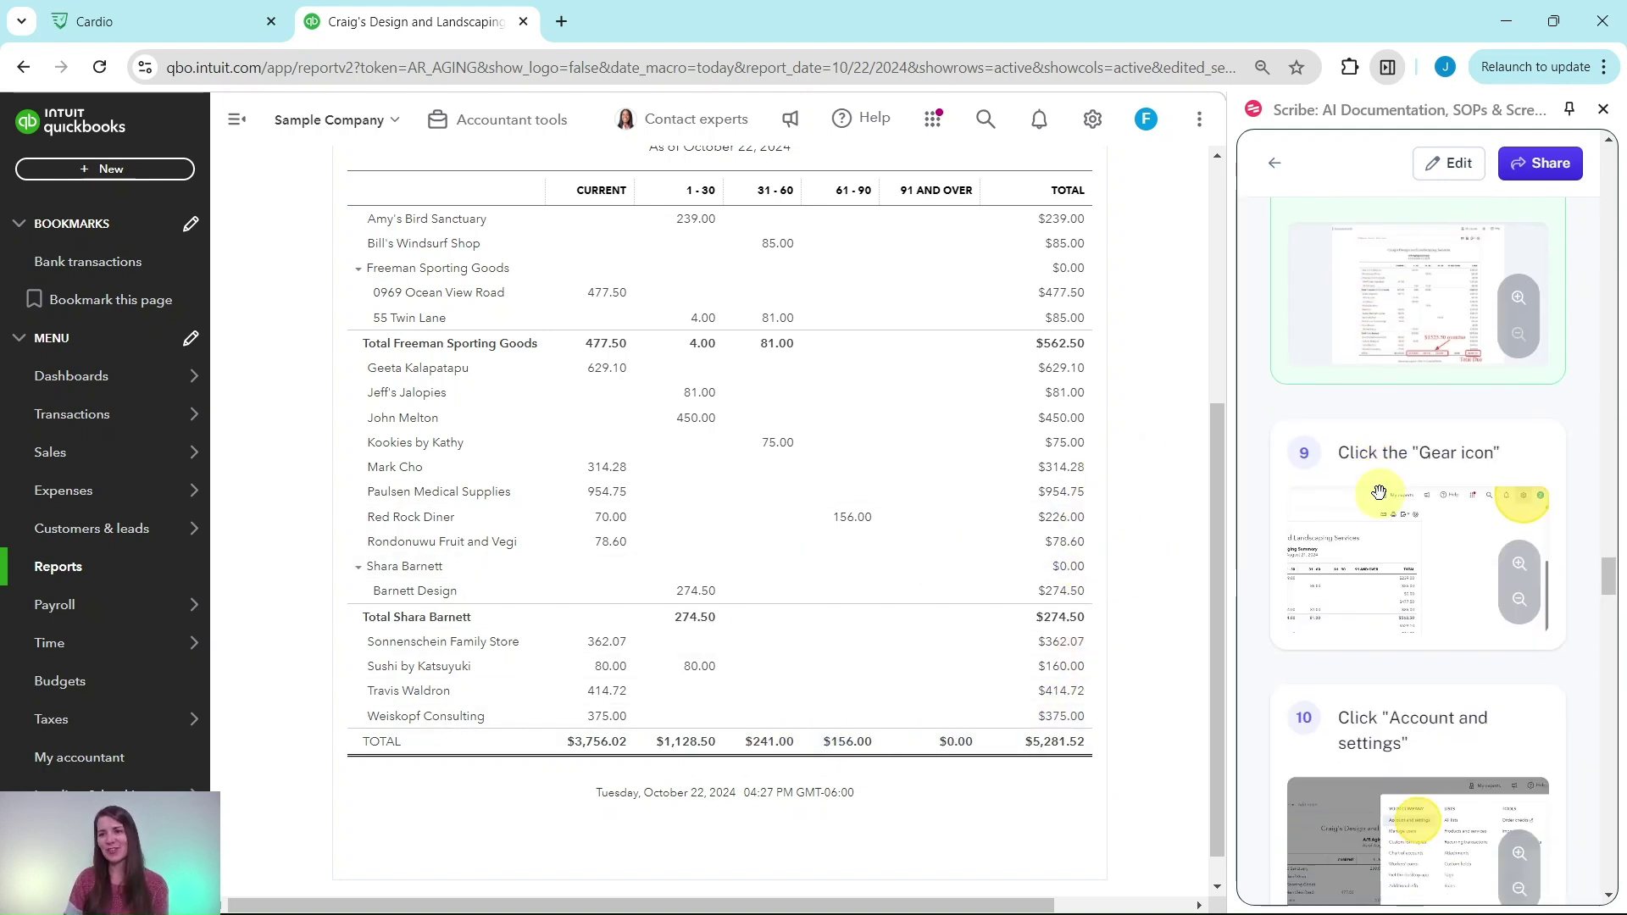
scroll(1379, 493, "down", 2)
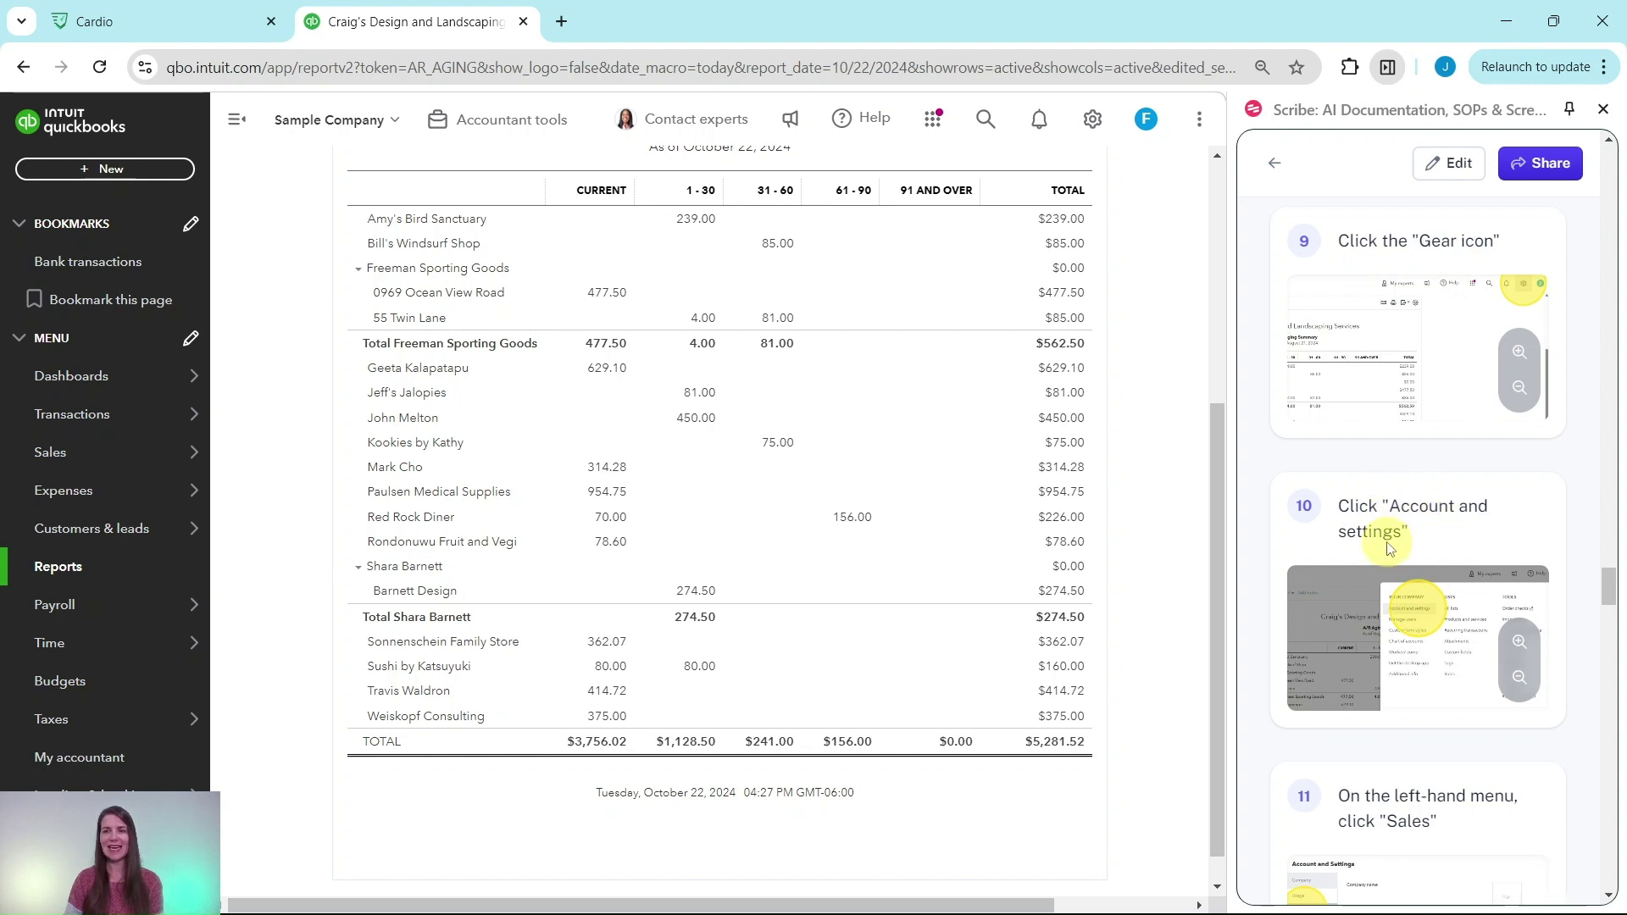
left_click(1095, 123)
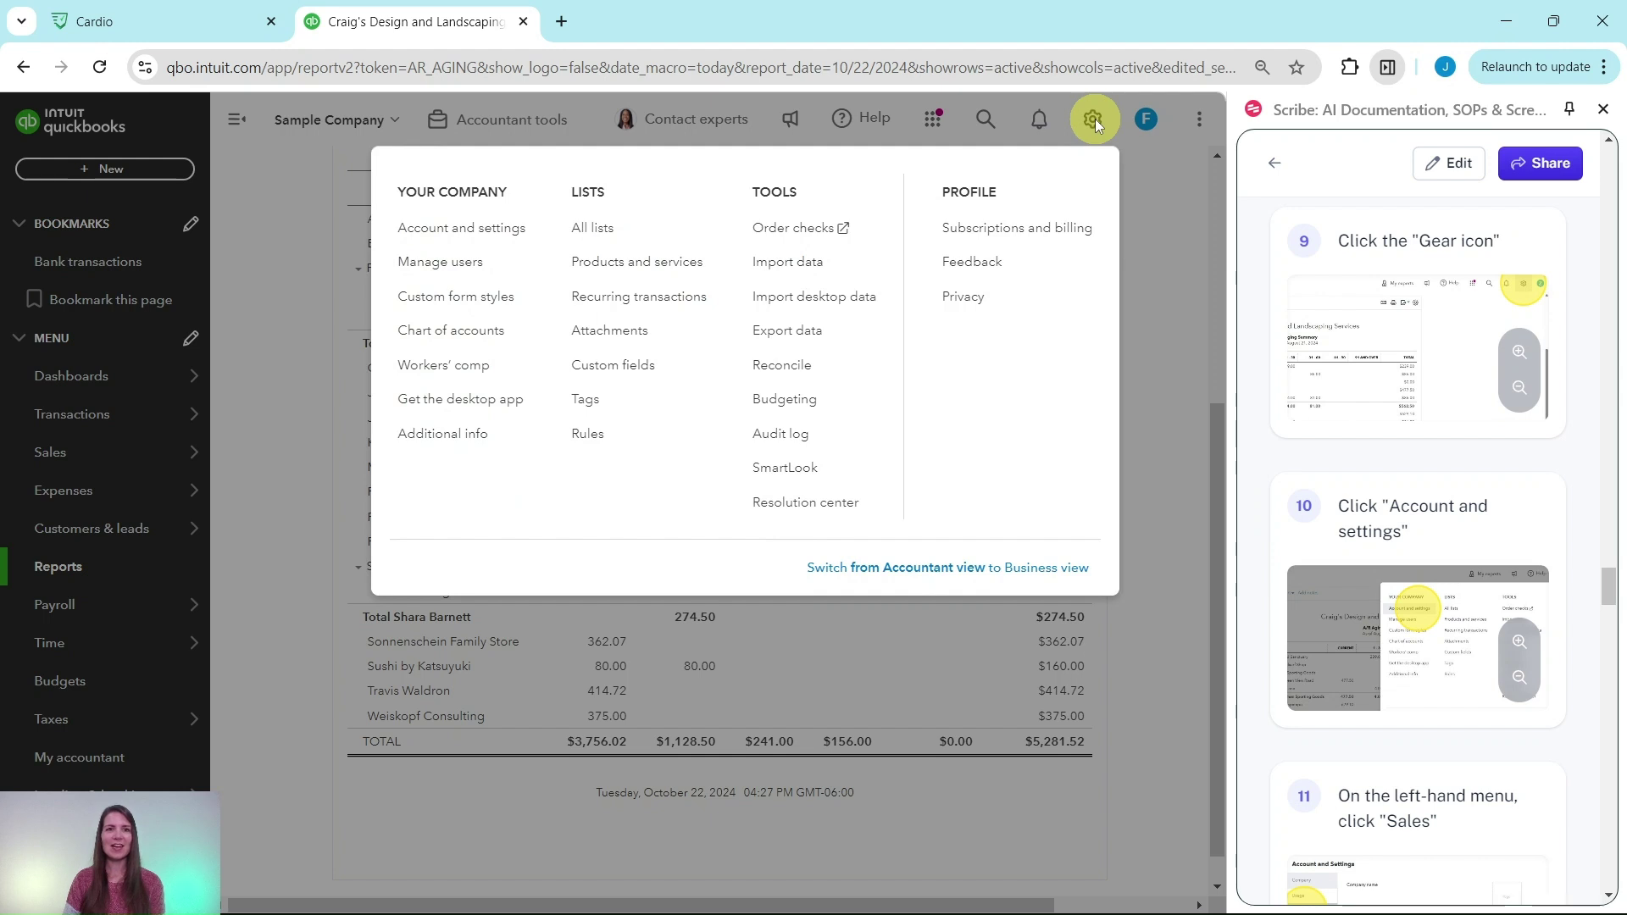
left_click(444, 228)
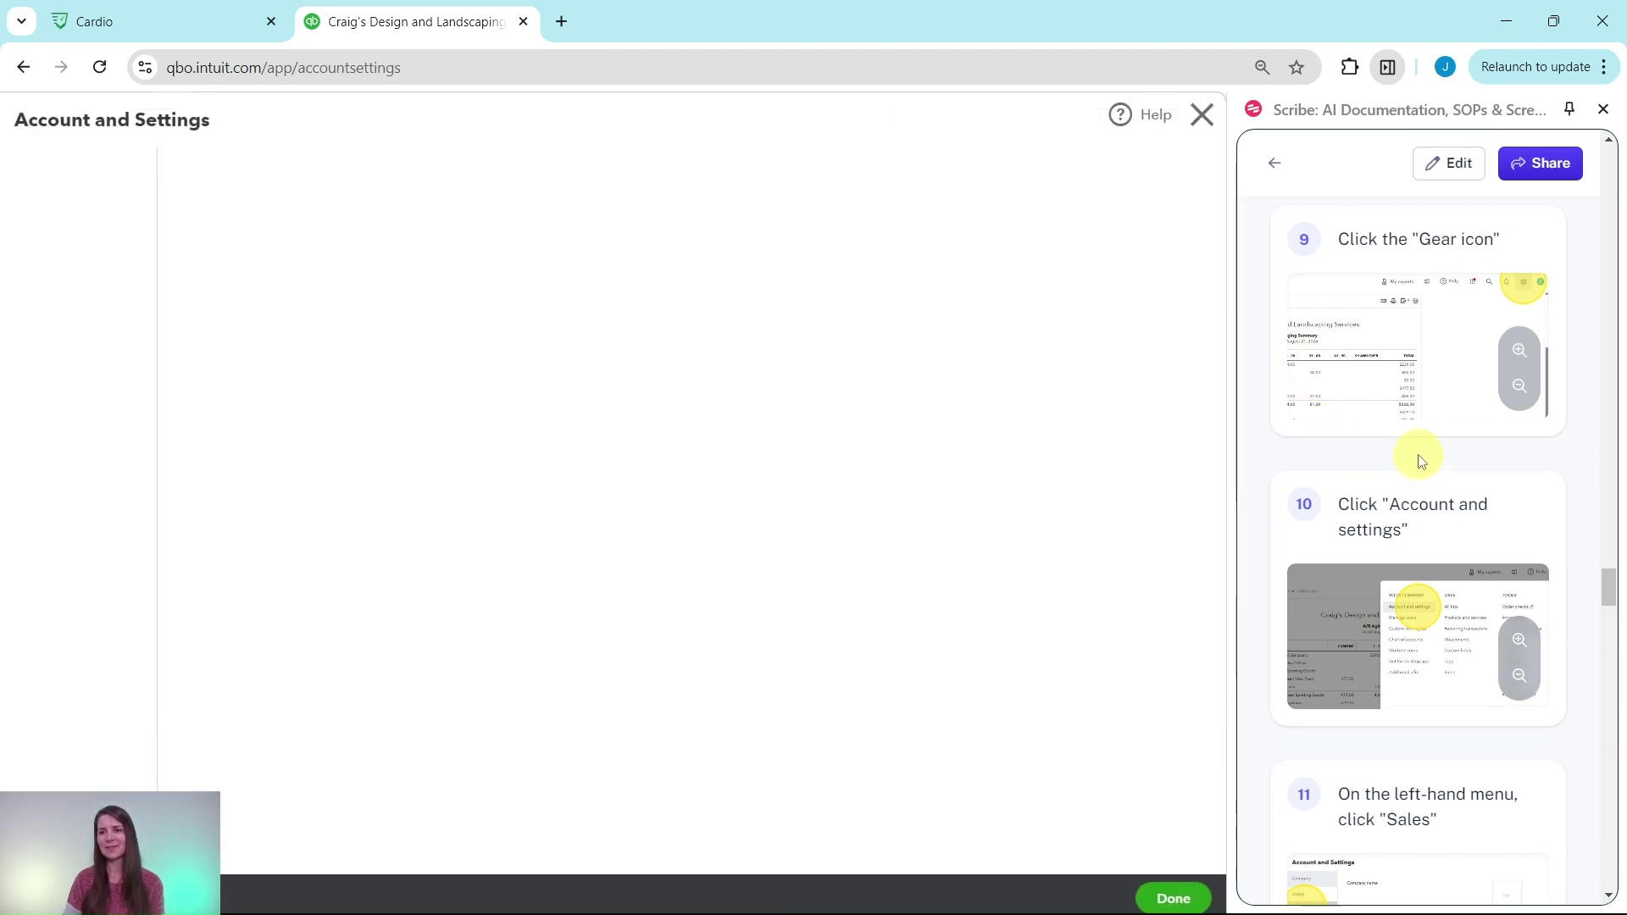
Switch the account settings to the Sales section without saving the Company section.
scroll(1424, 433, "down", 3)
scroll(1424, 433, "down", 3)
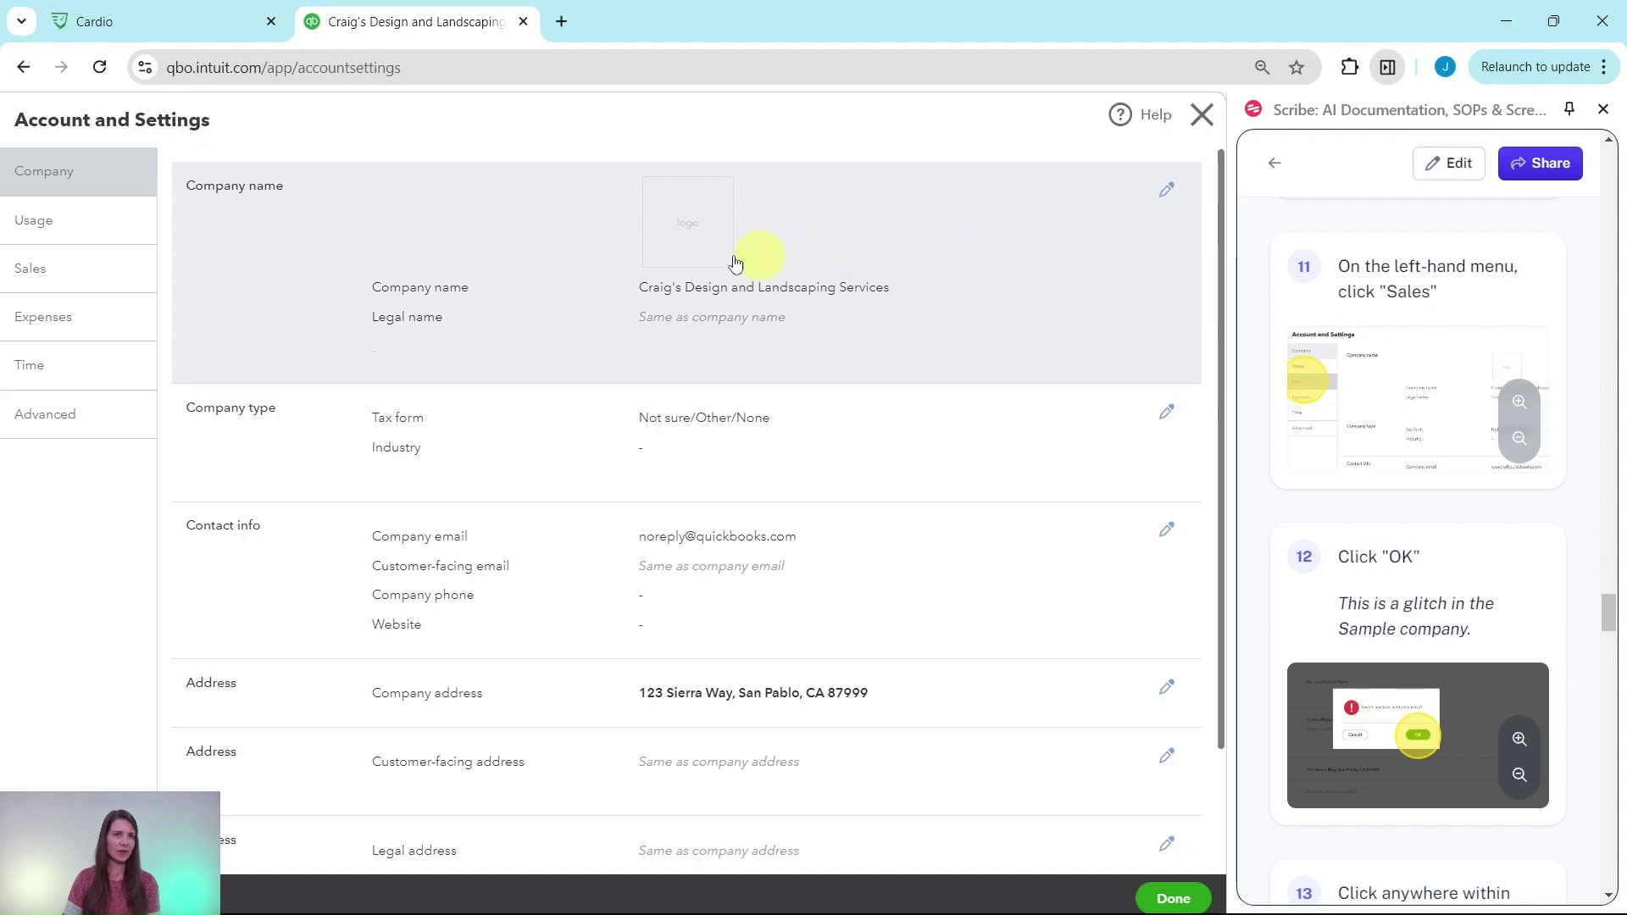
left_click(26, 276)
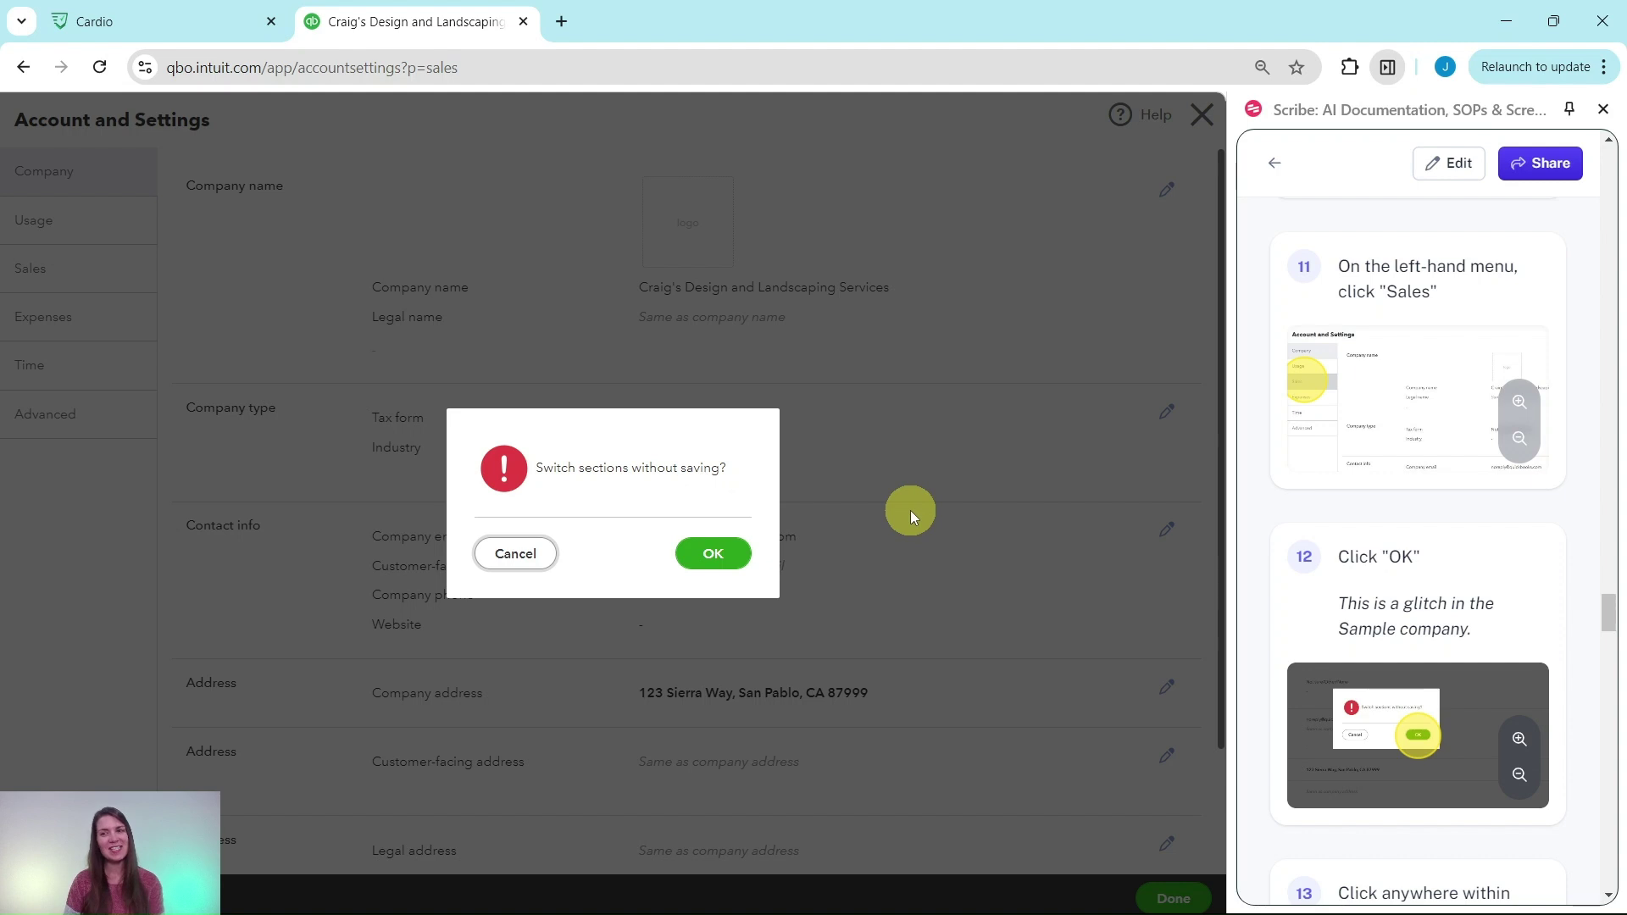
left_click(714, 559)
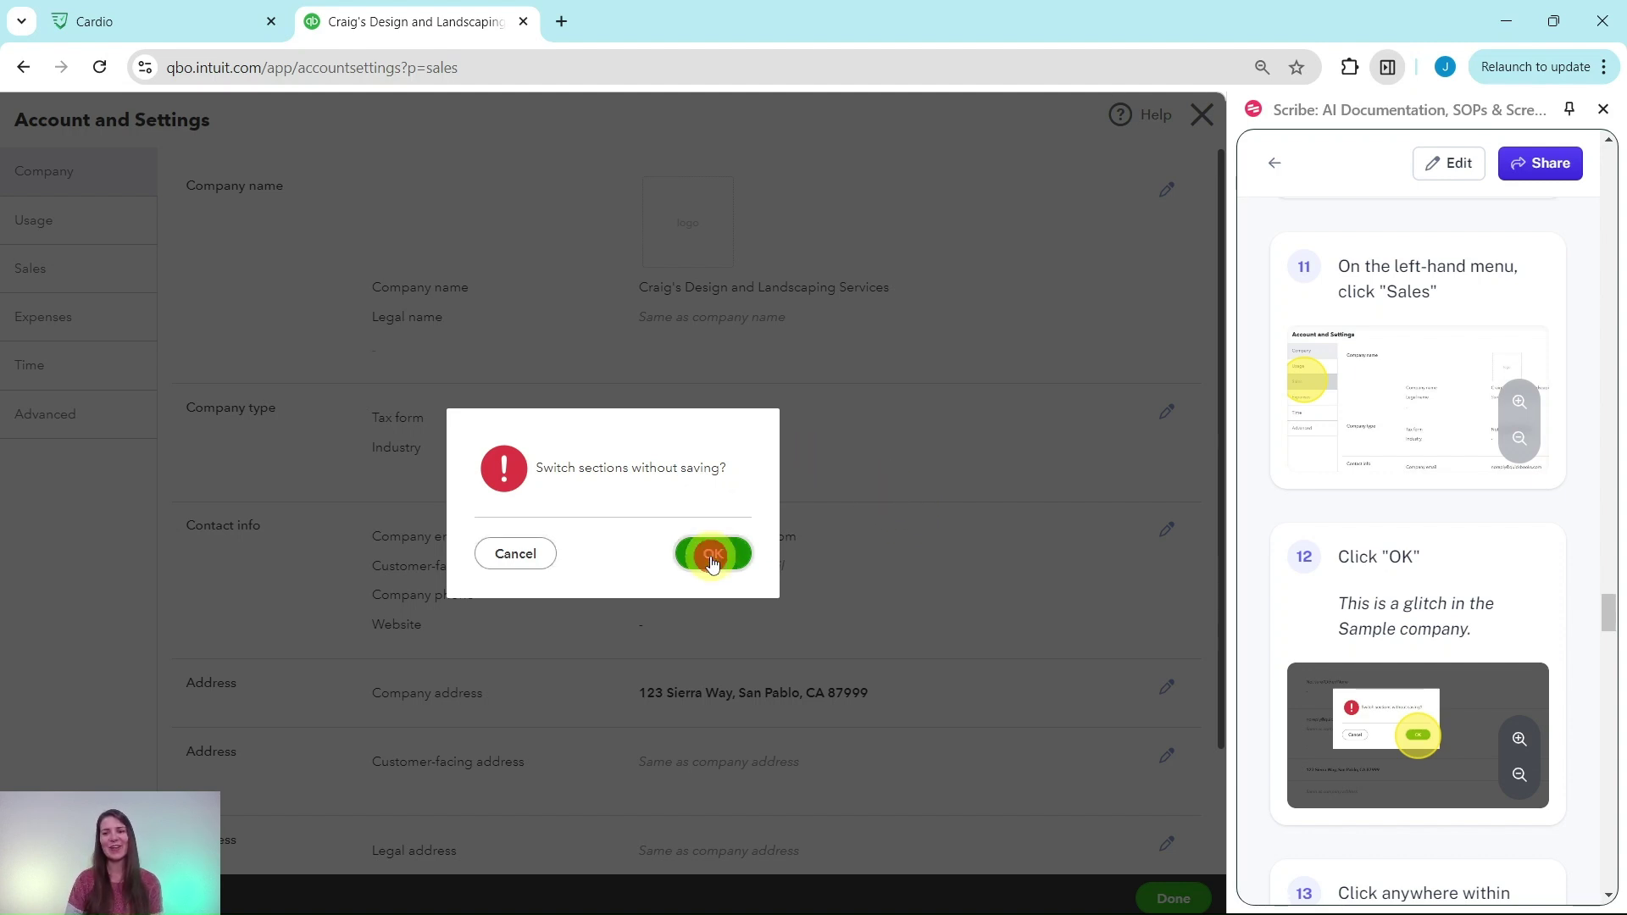
Open the Late fees settings for editing and turn on the default charge applied to overdue invoices.
scroll(1390, 566, "down", 5)
scroll(1390, 566, "down", 3)
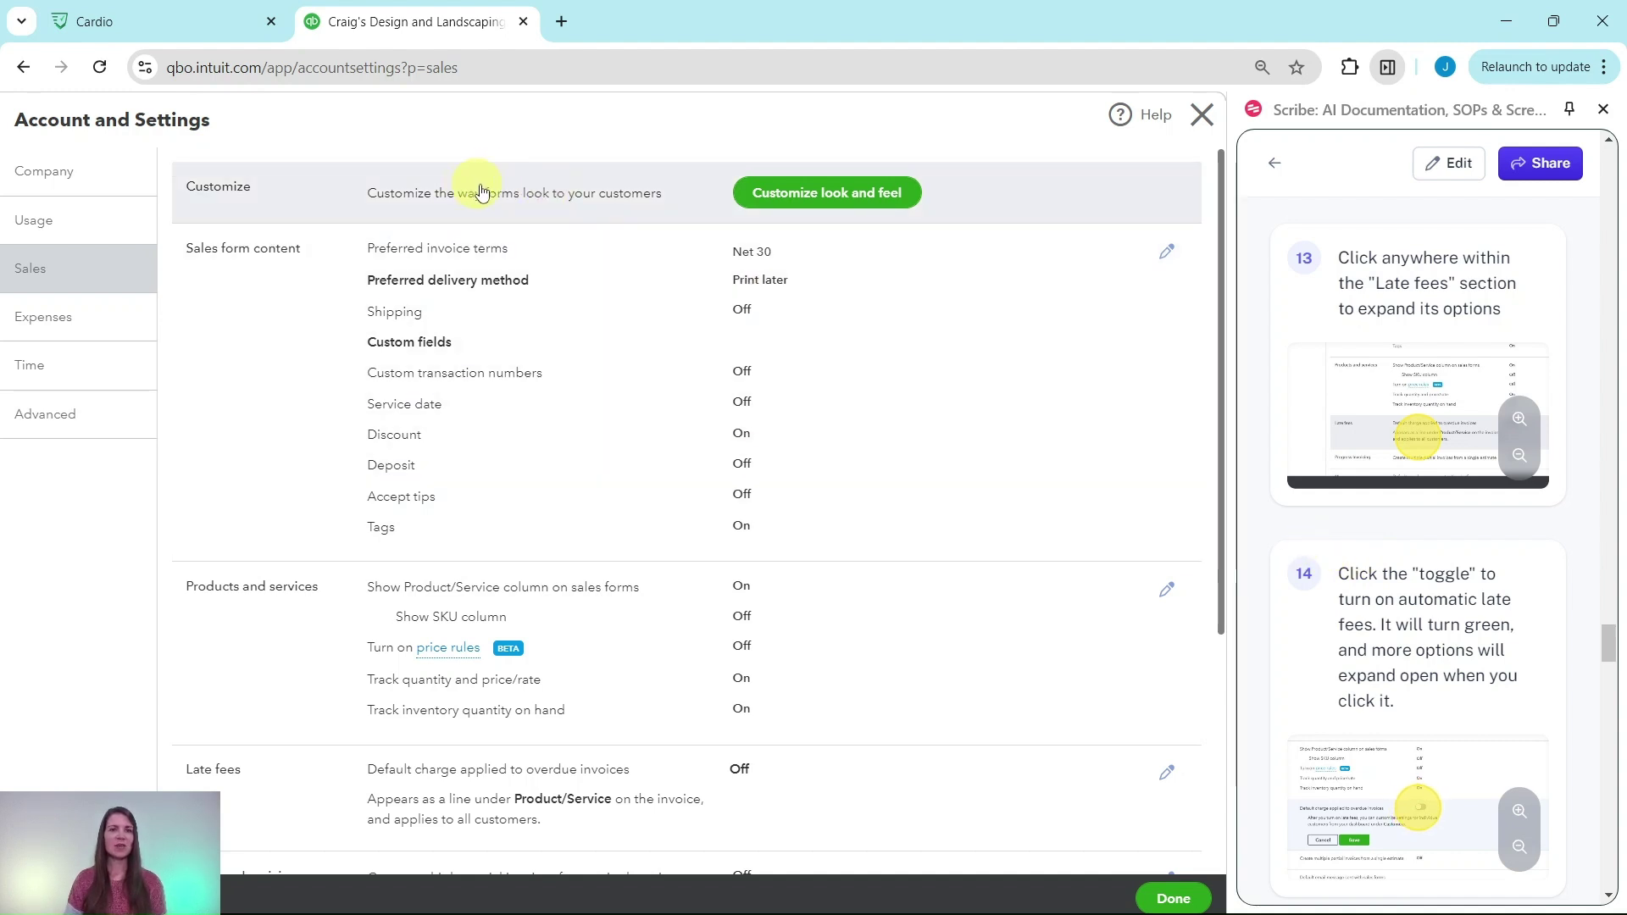
scroll(828, 752, "down", 4)
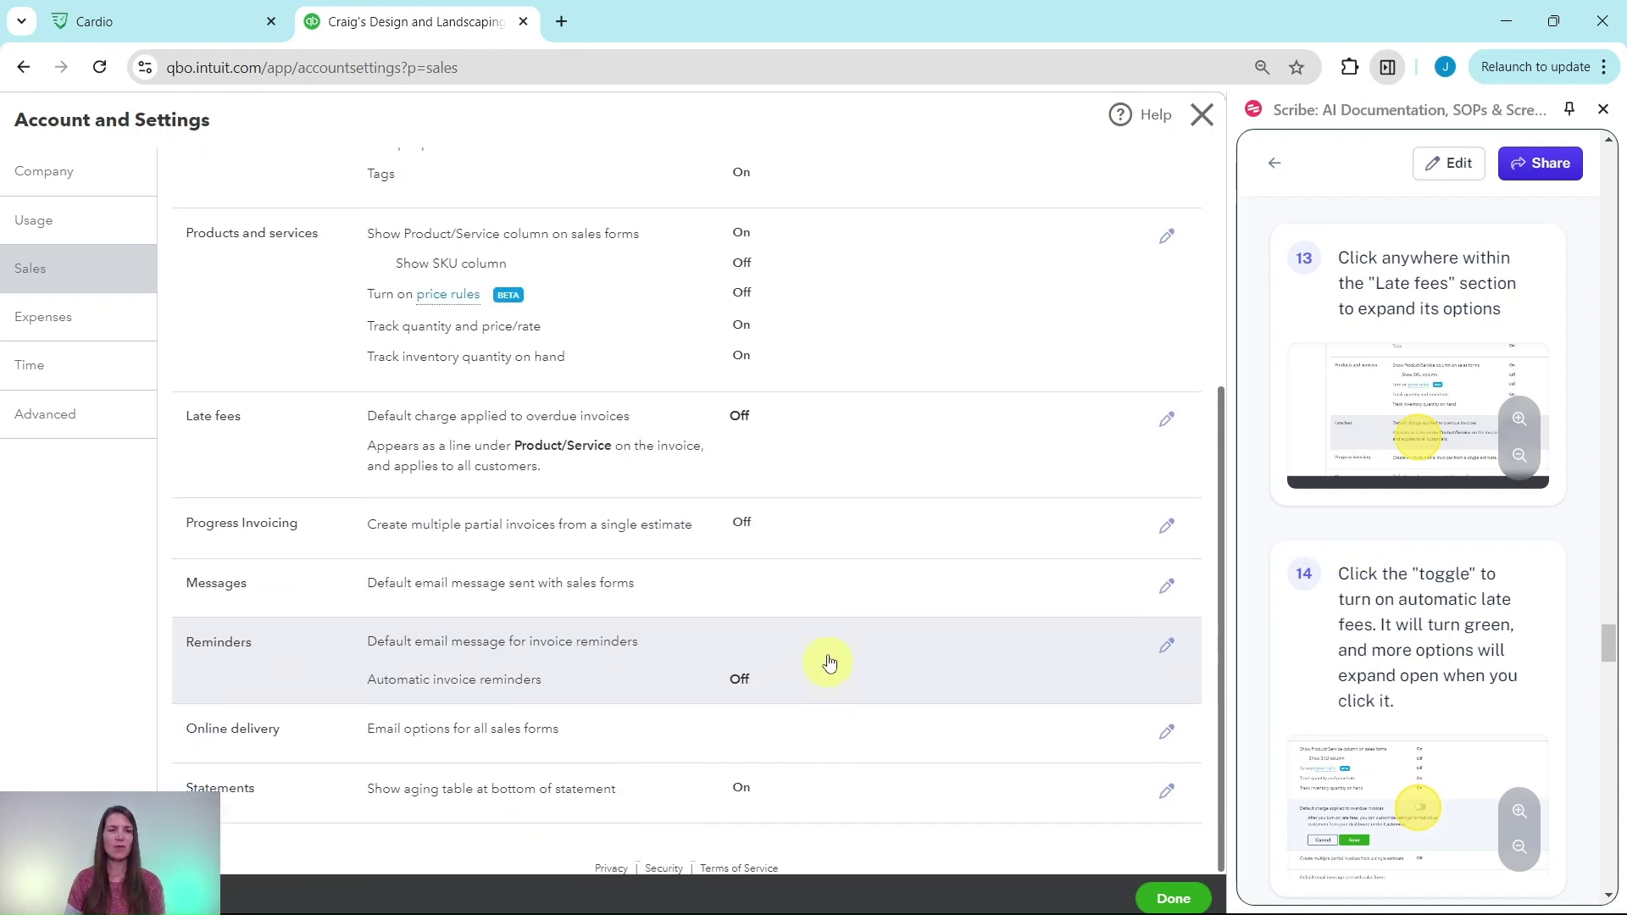
left_click(985, 460)
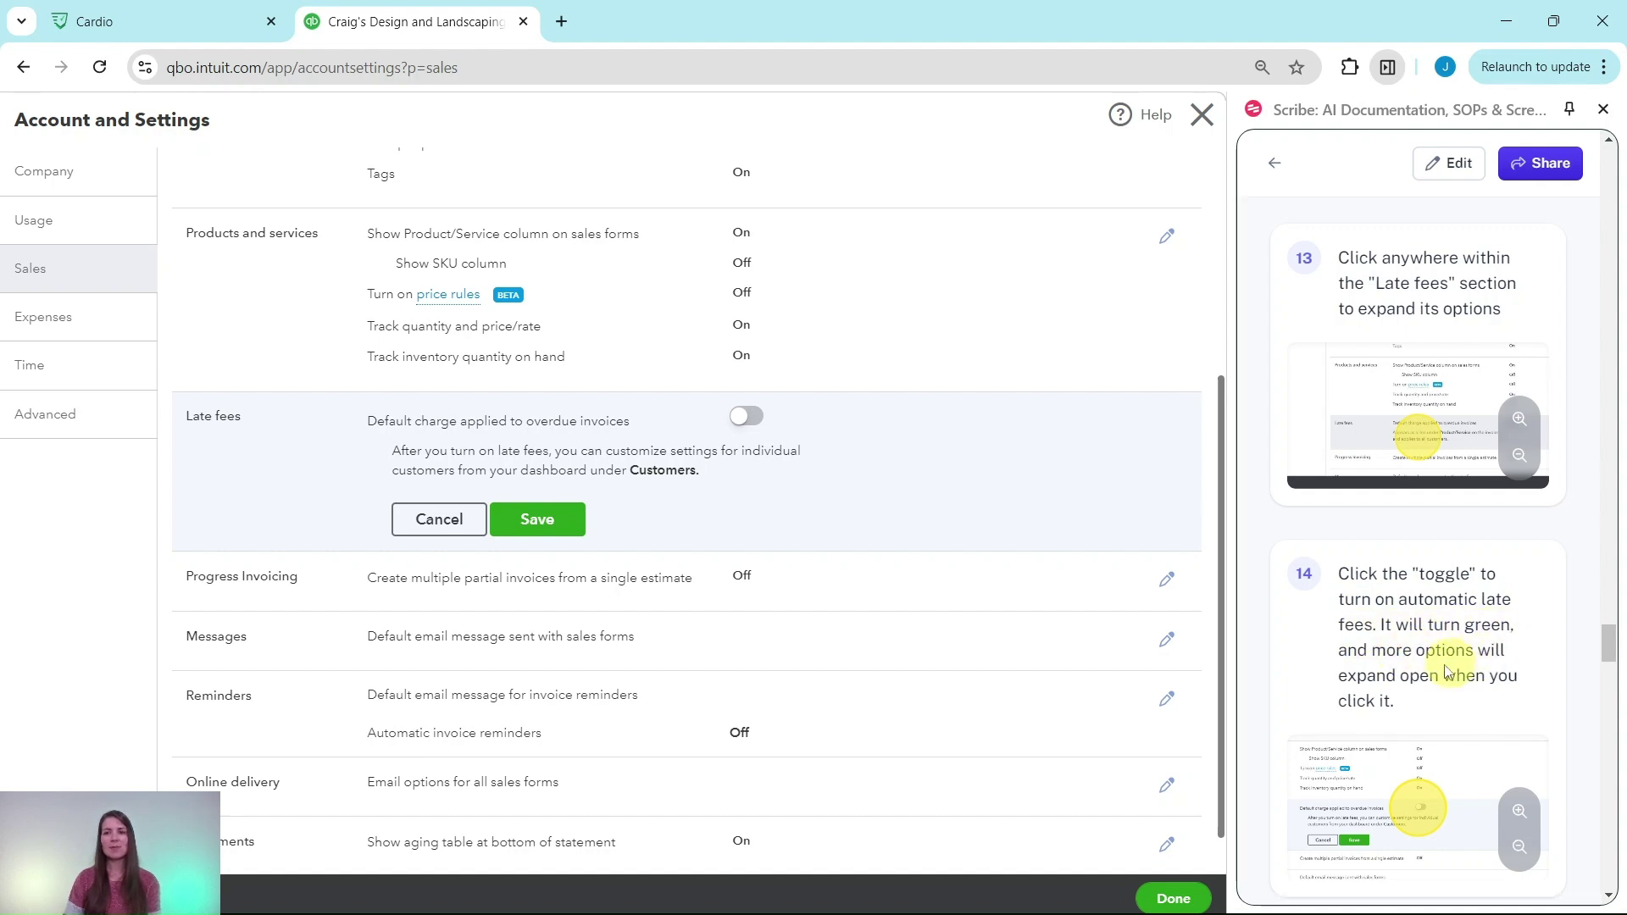
scroll(1424, 674, "down", 3)
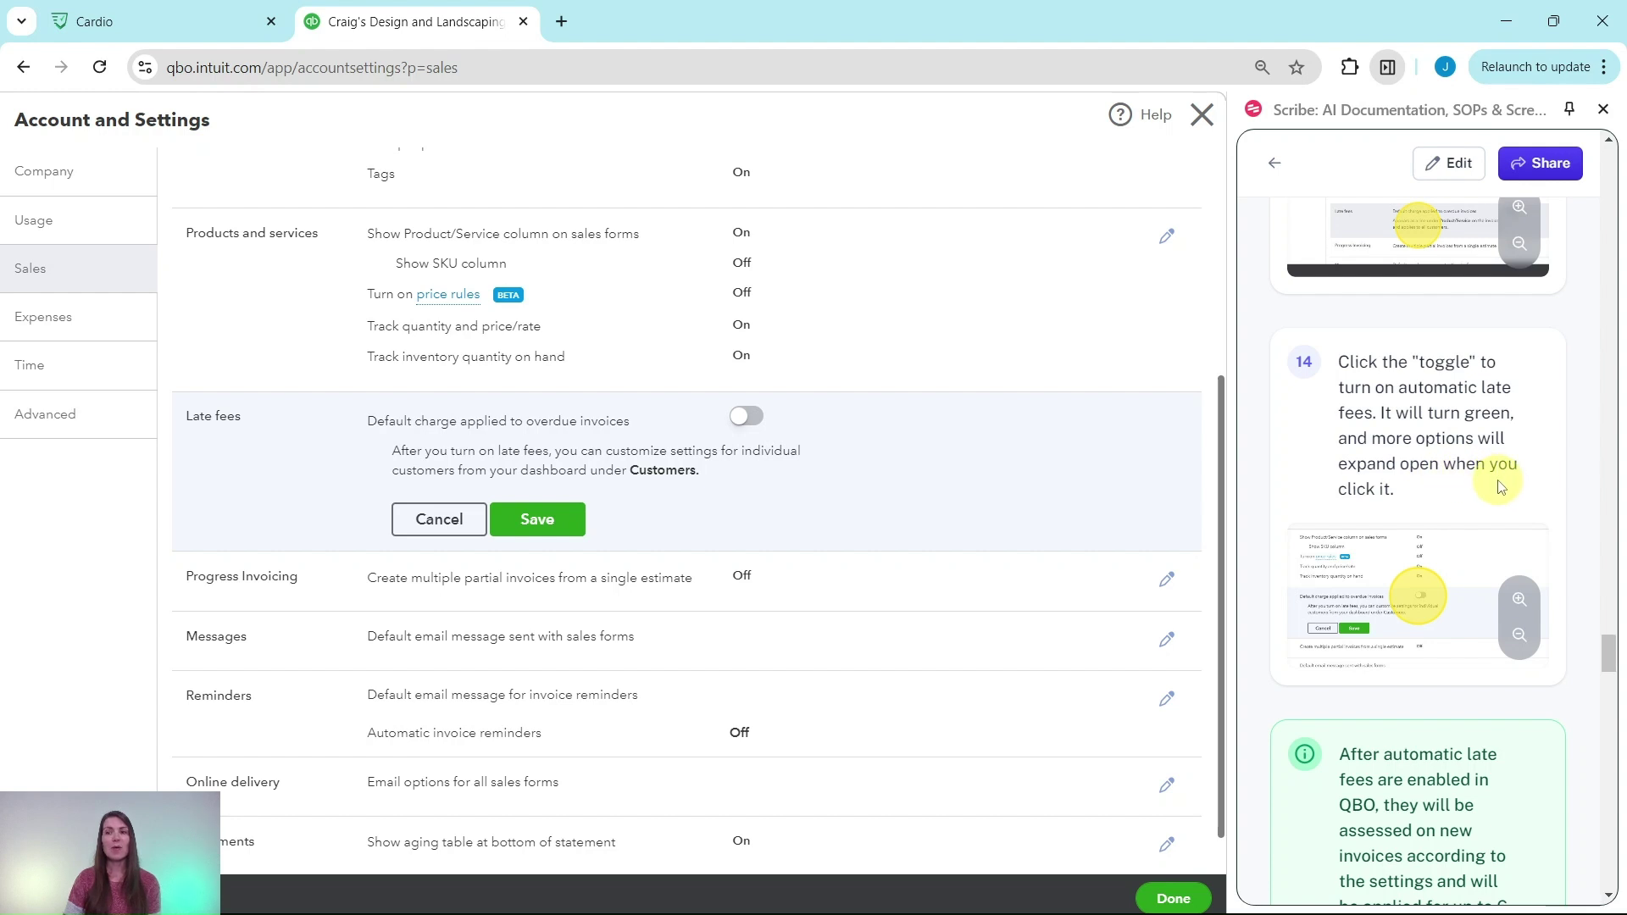
left_click(747, 418)
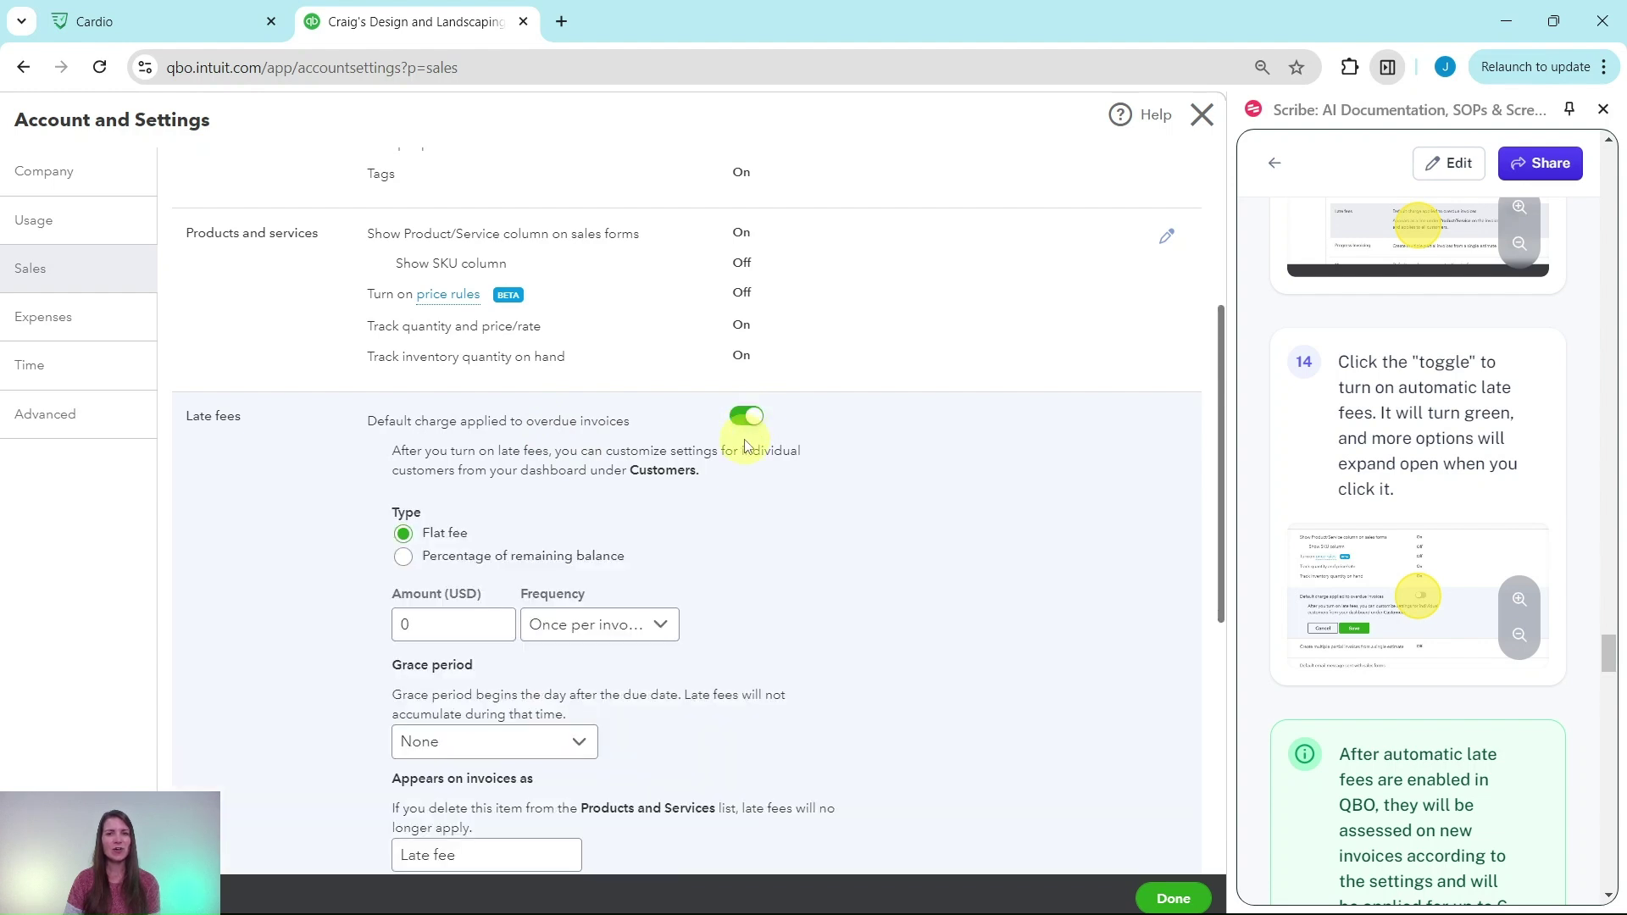
Follow the guide's late fee instructions to set a flat fee of 10 USD charged once per invoice.
scroll(746, 445, "down", 2)
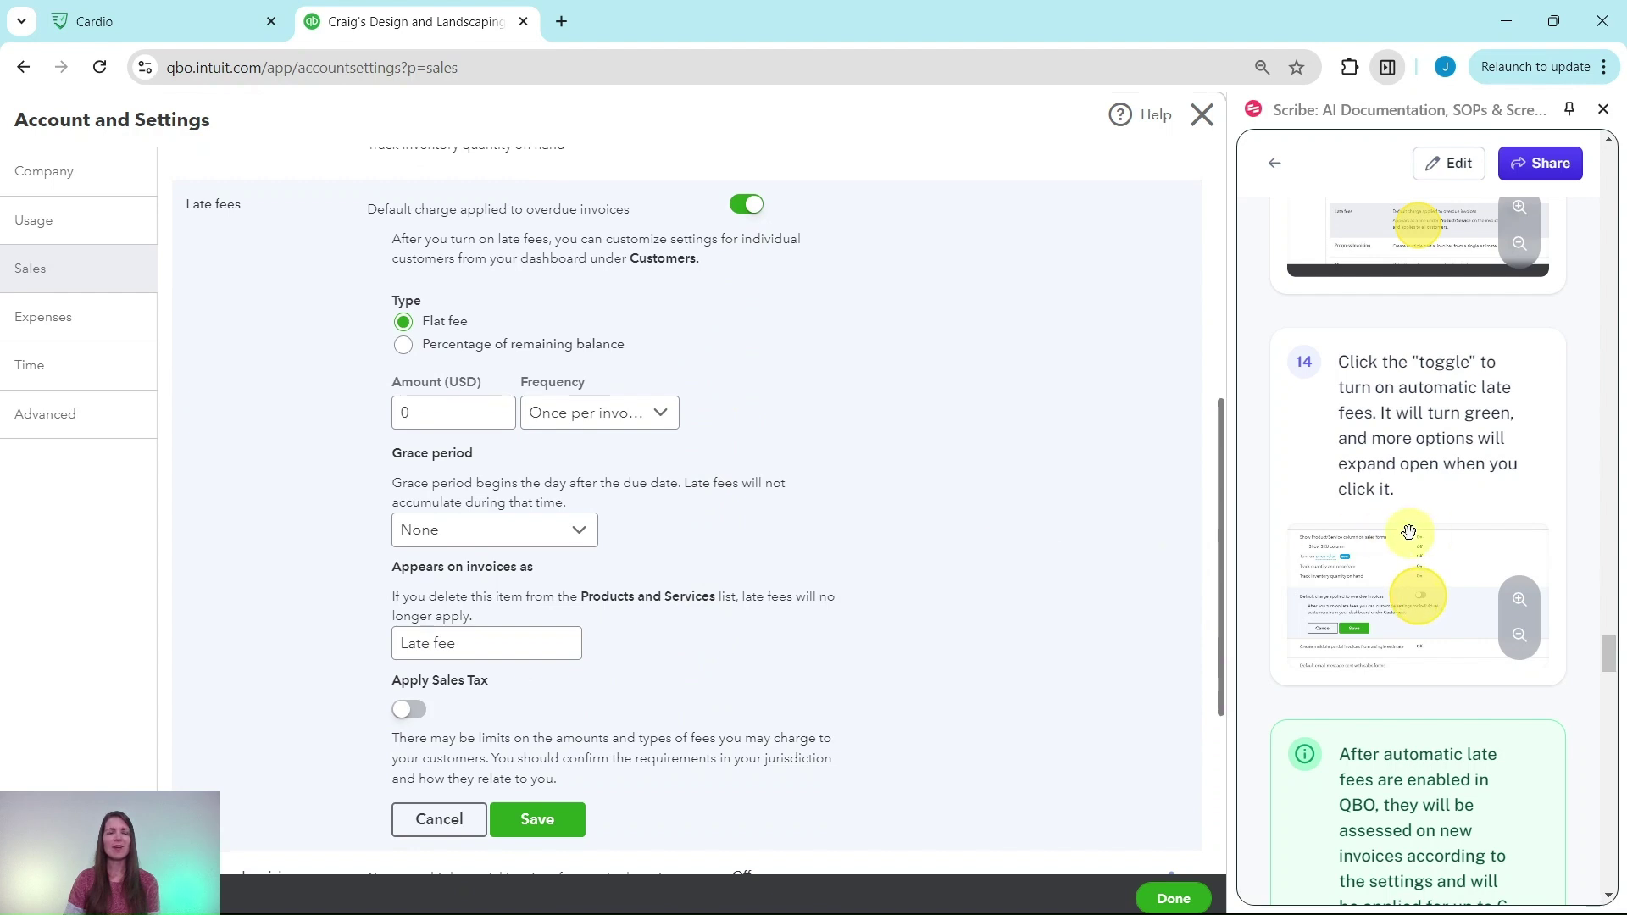
scroll(1415, 542, "down", 4)
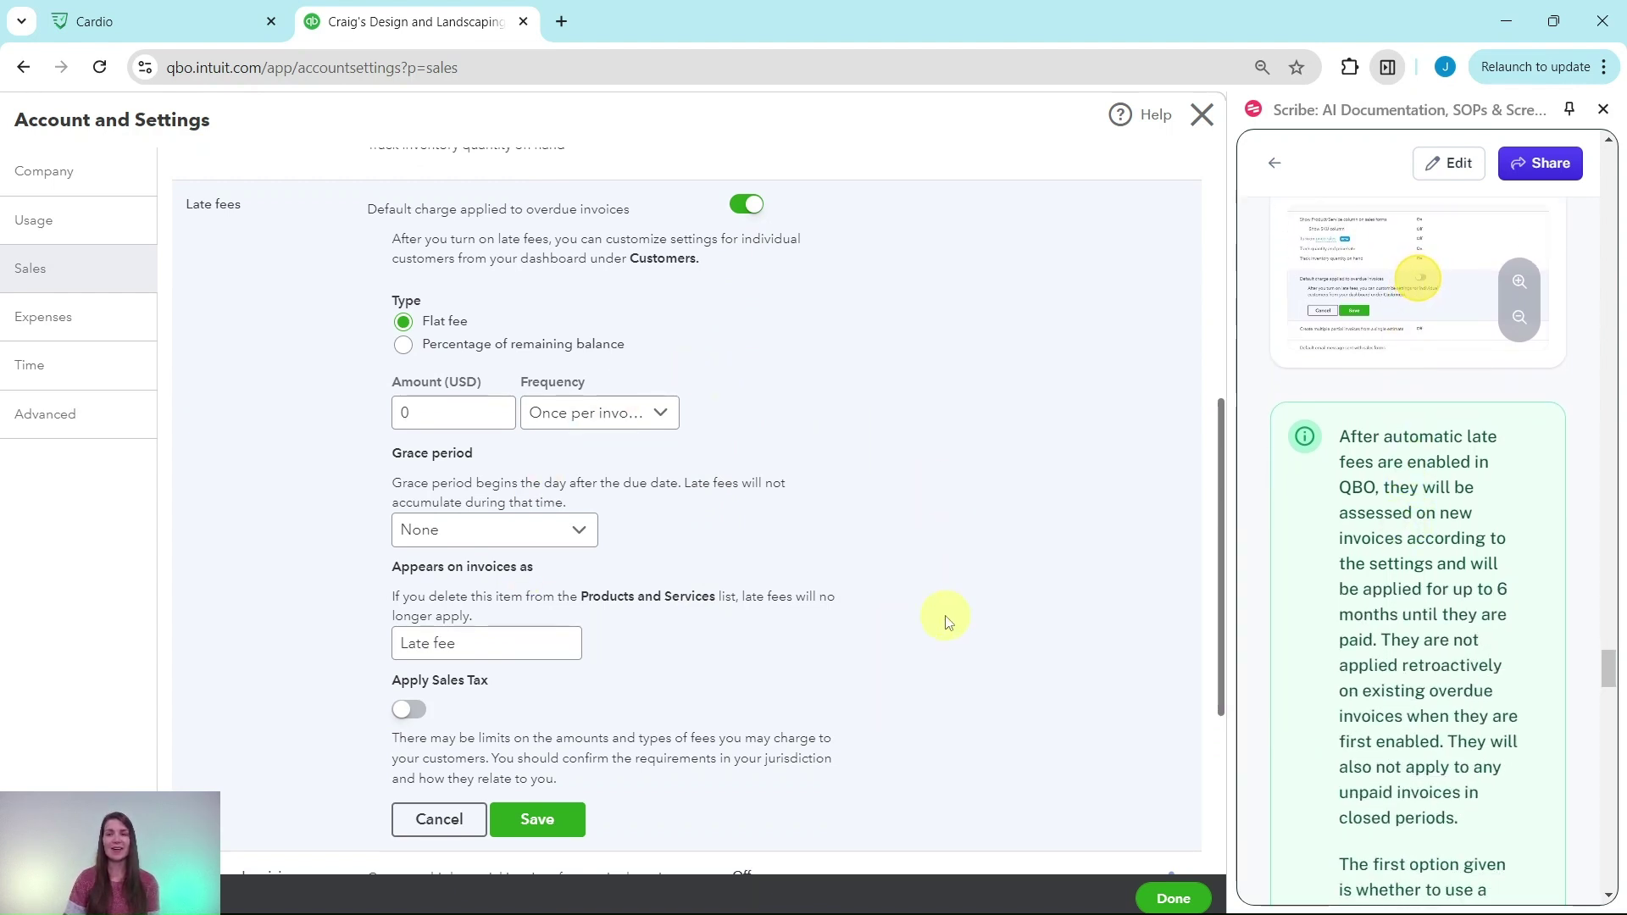
scroll(1373, 466, "down", 3)
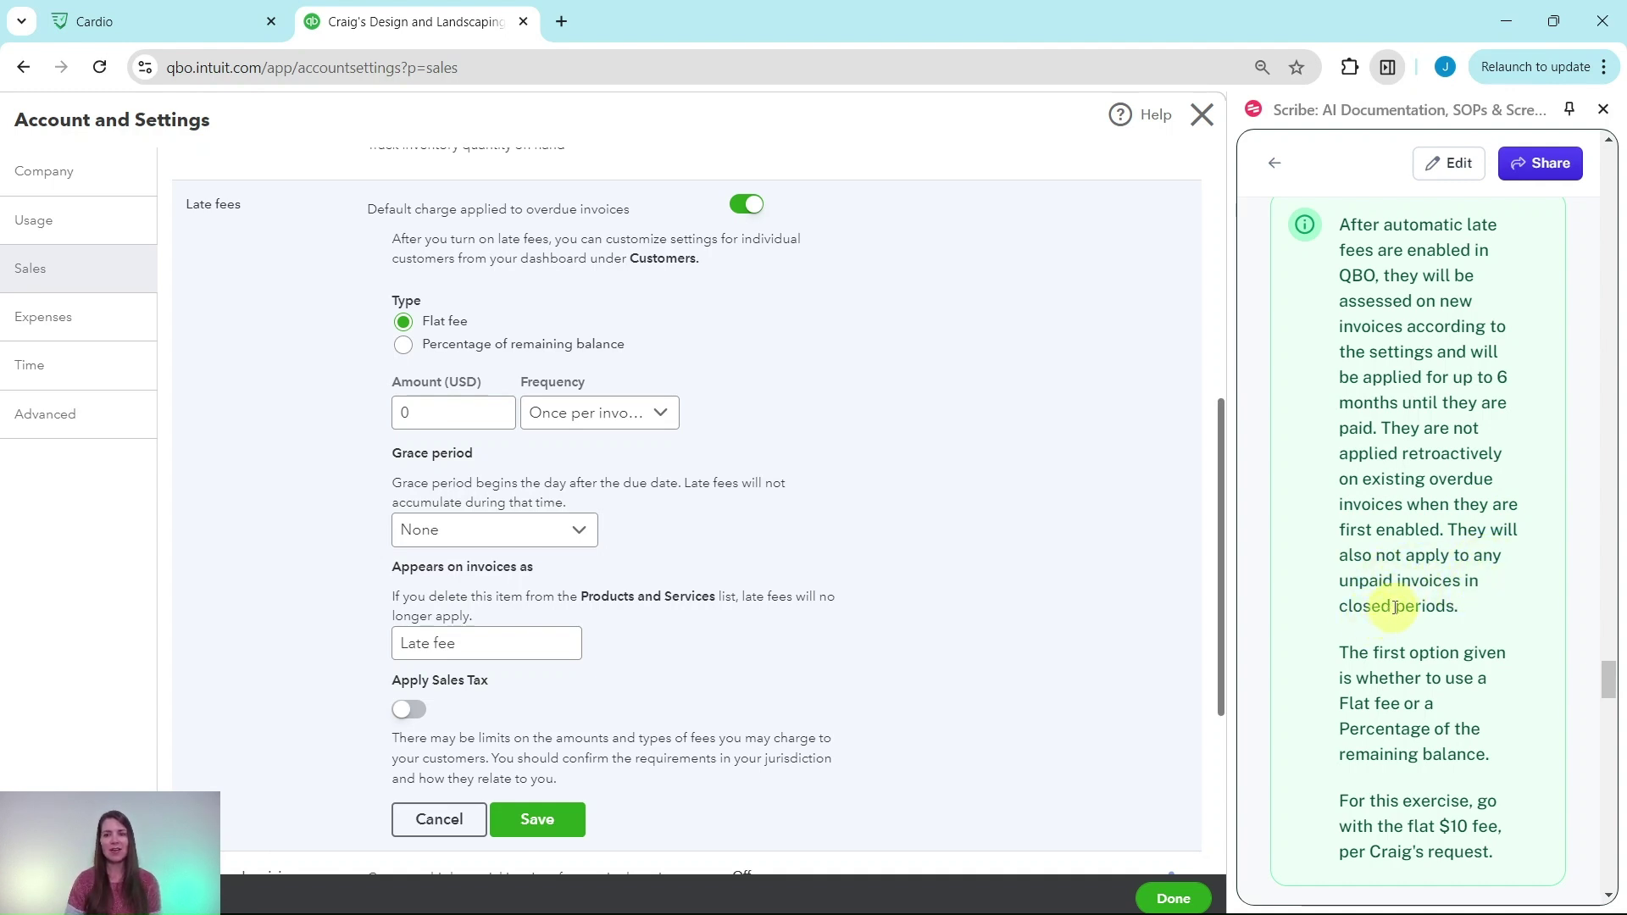
scroll(1394, 606, "down", 4)
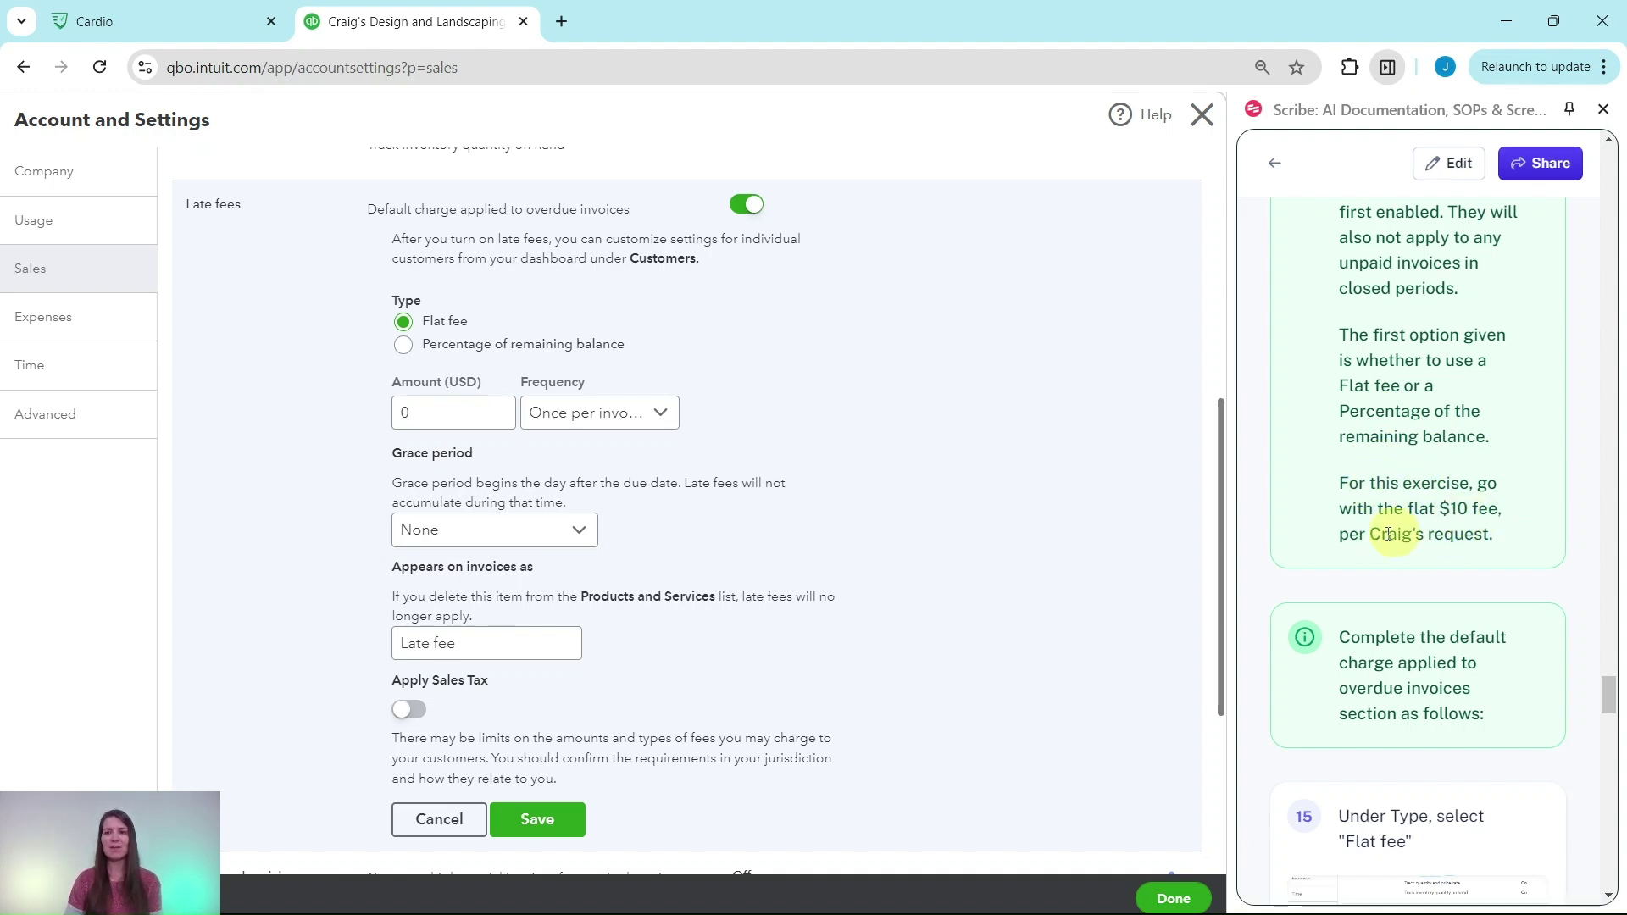
scroll(1367, 544, "down", 4)
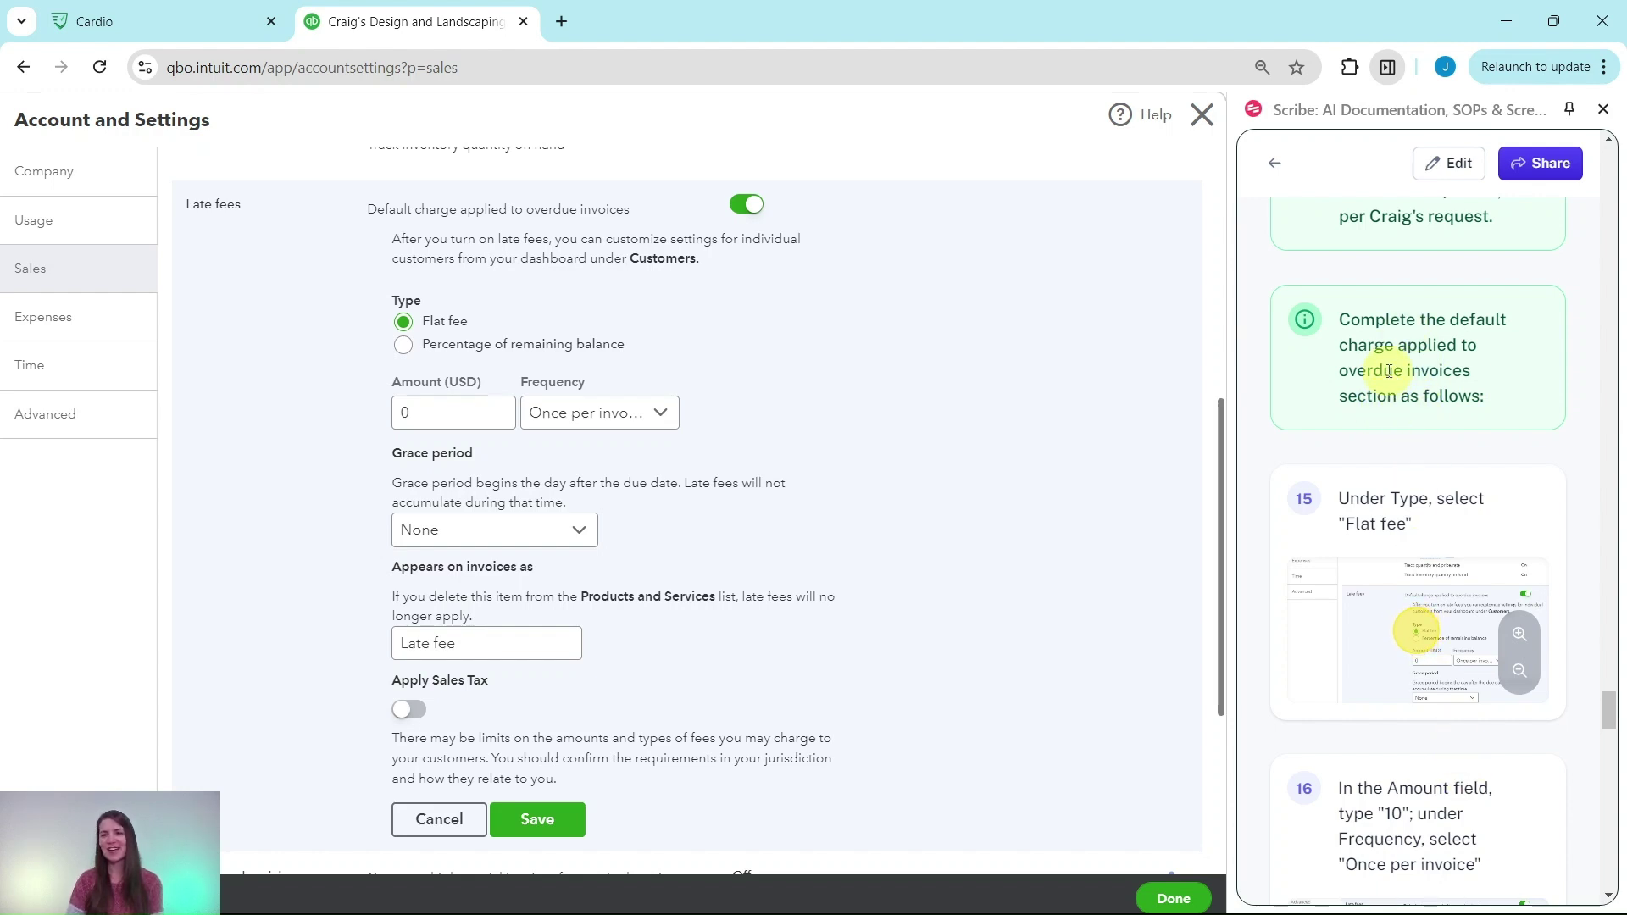
scroll(1385, 369, "down", 2)
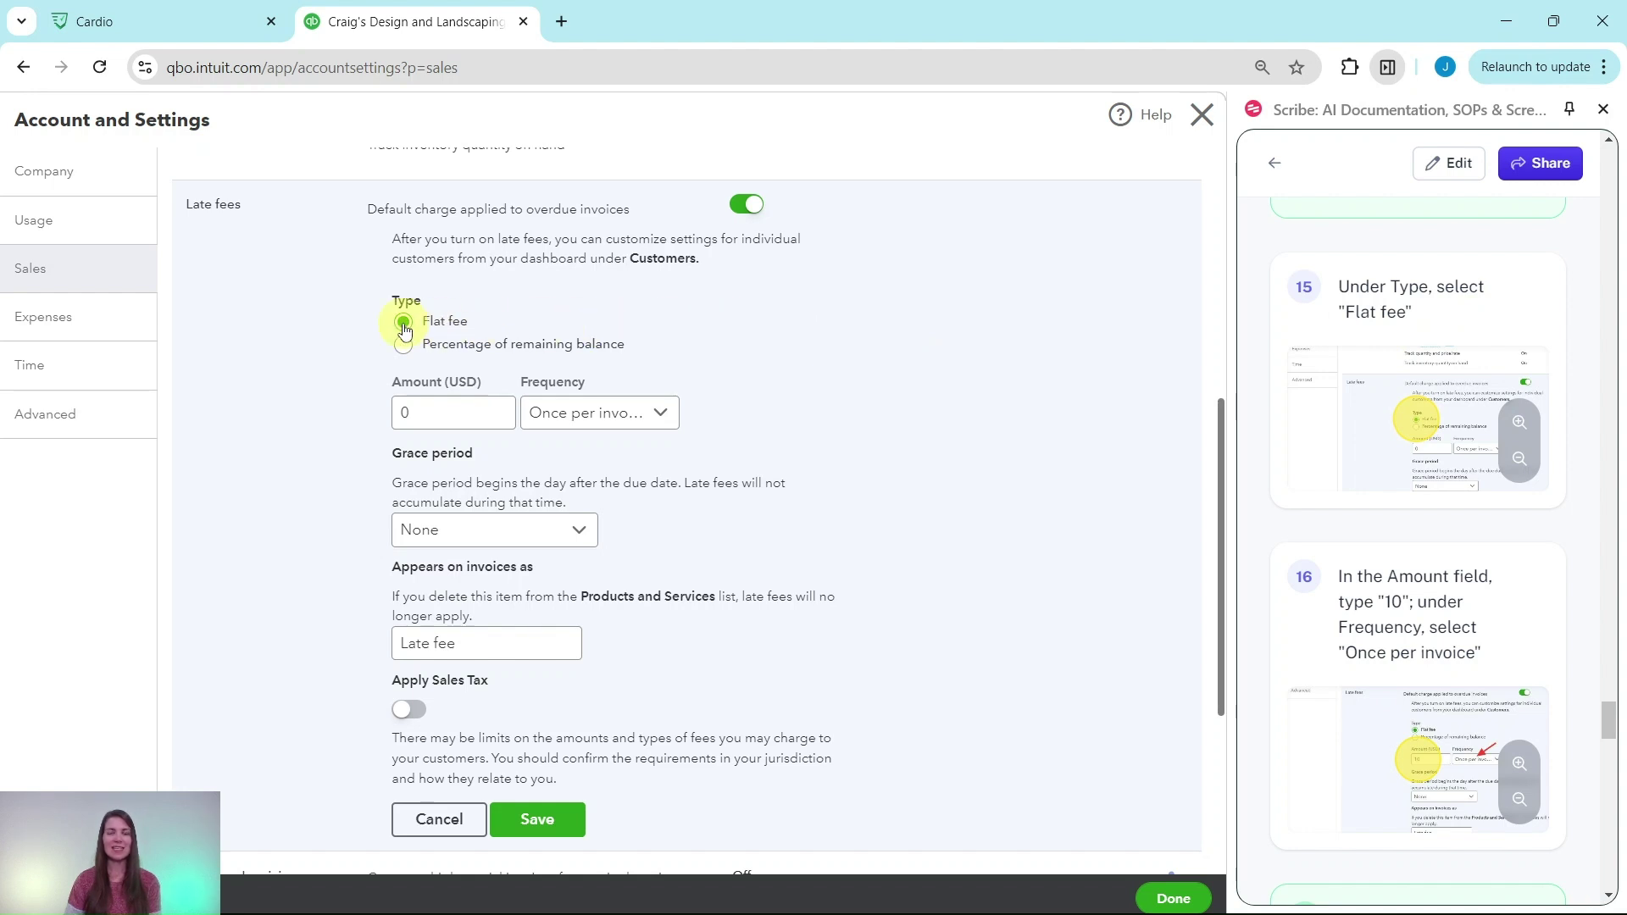
scroll(1417, 508, "down", 3)
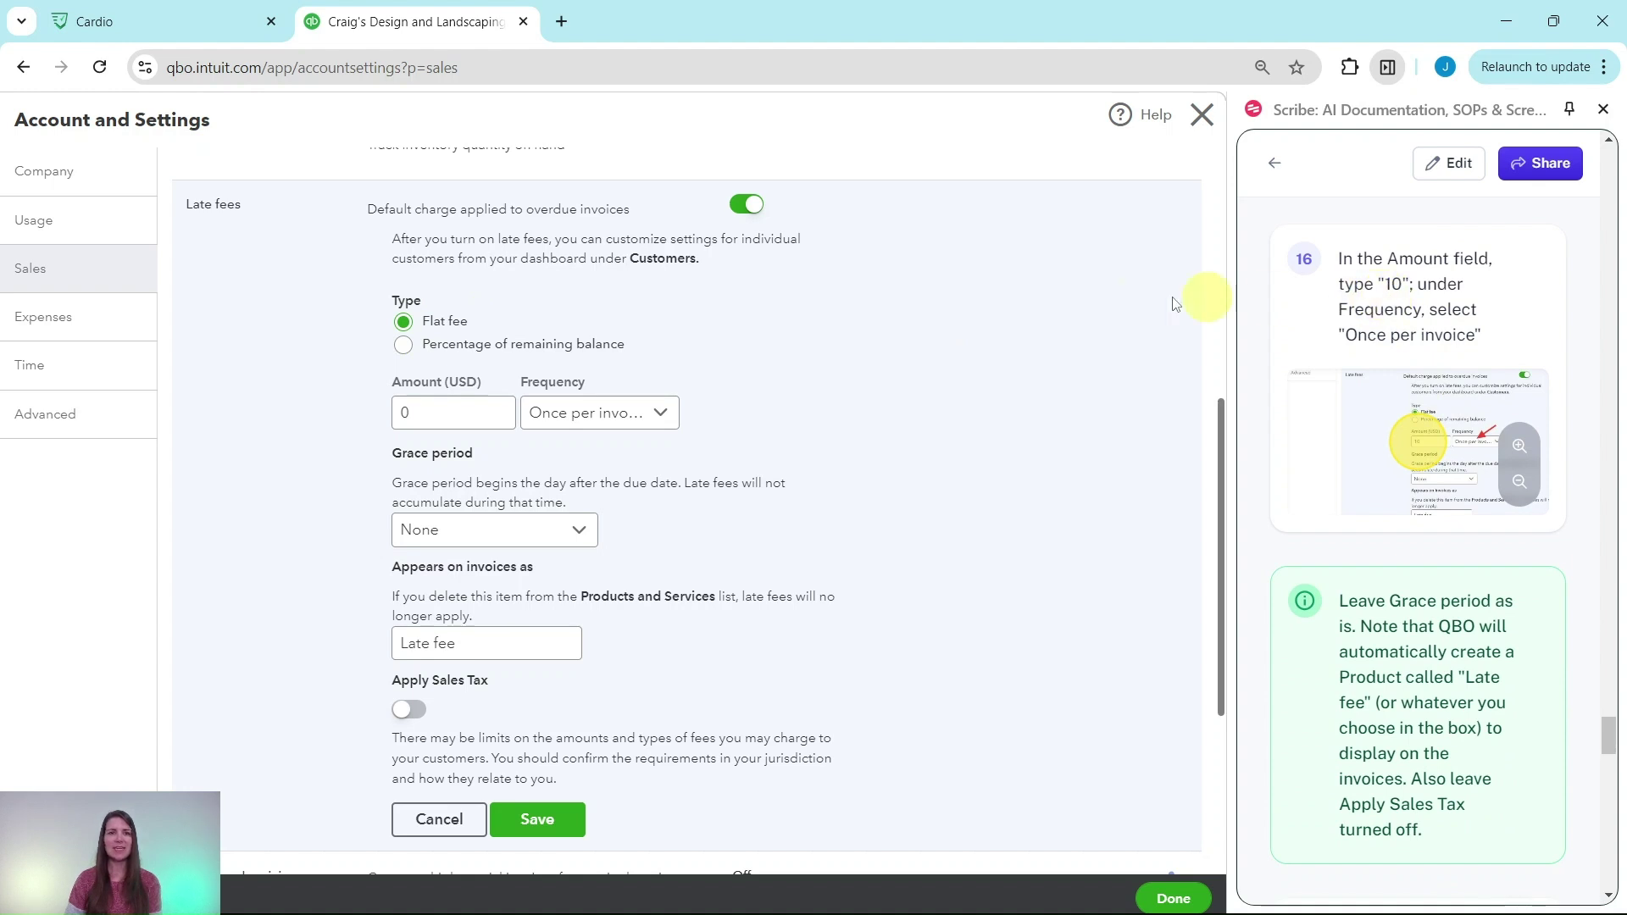
left_click(458, 415)
key("BackSpace")
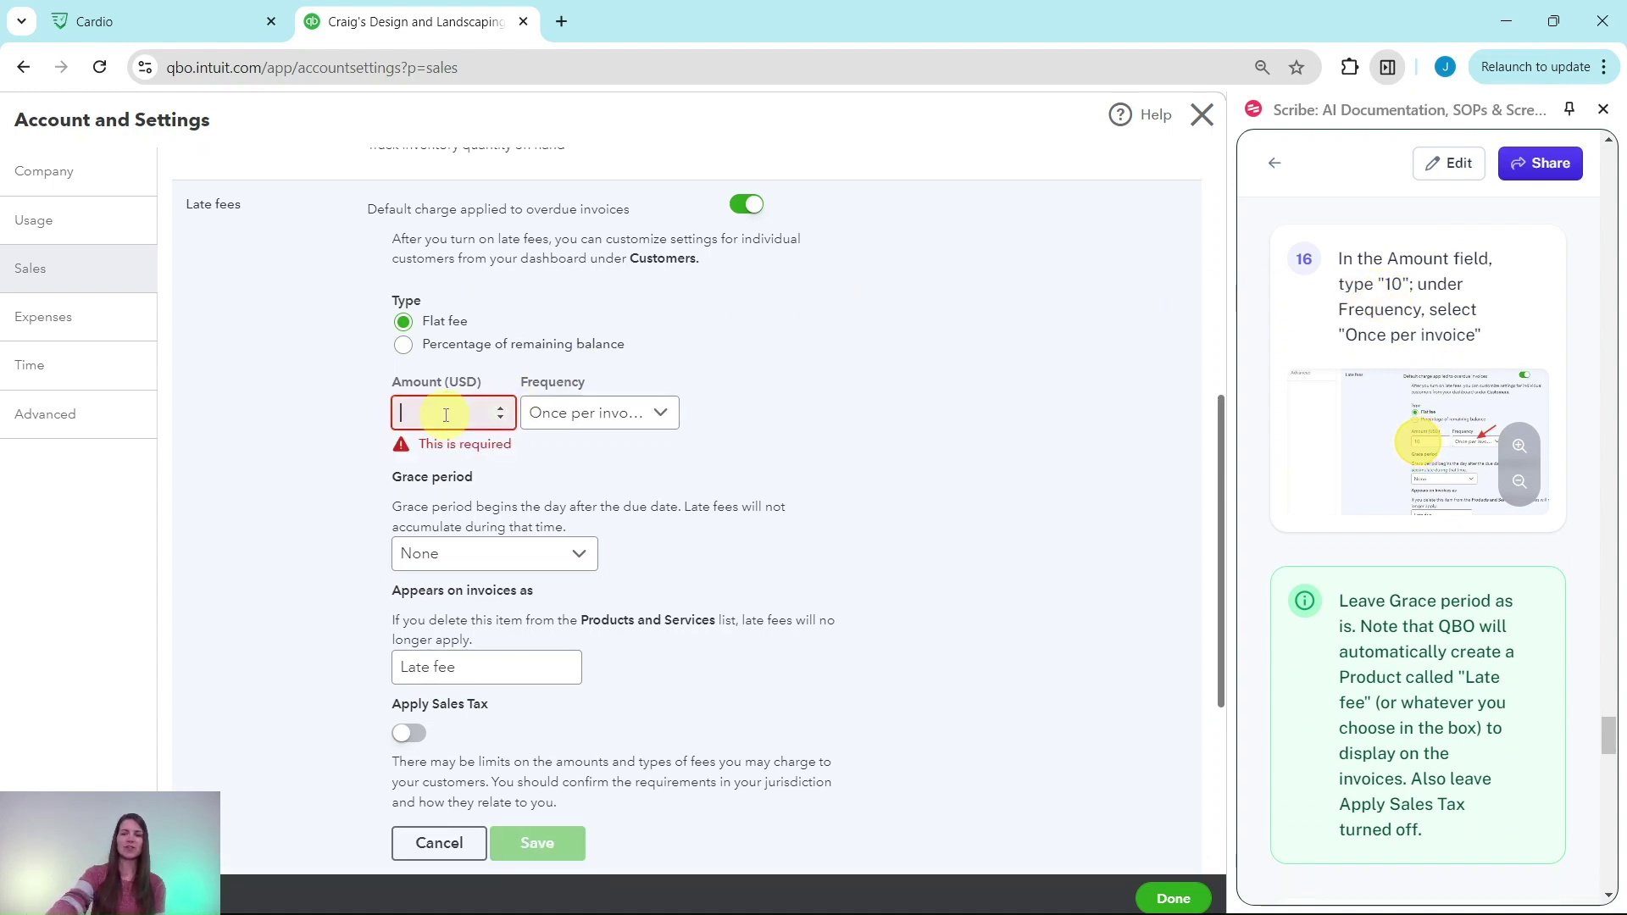
type("10")
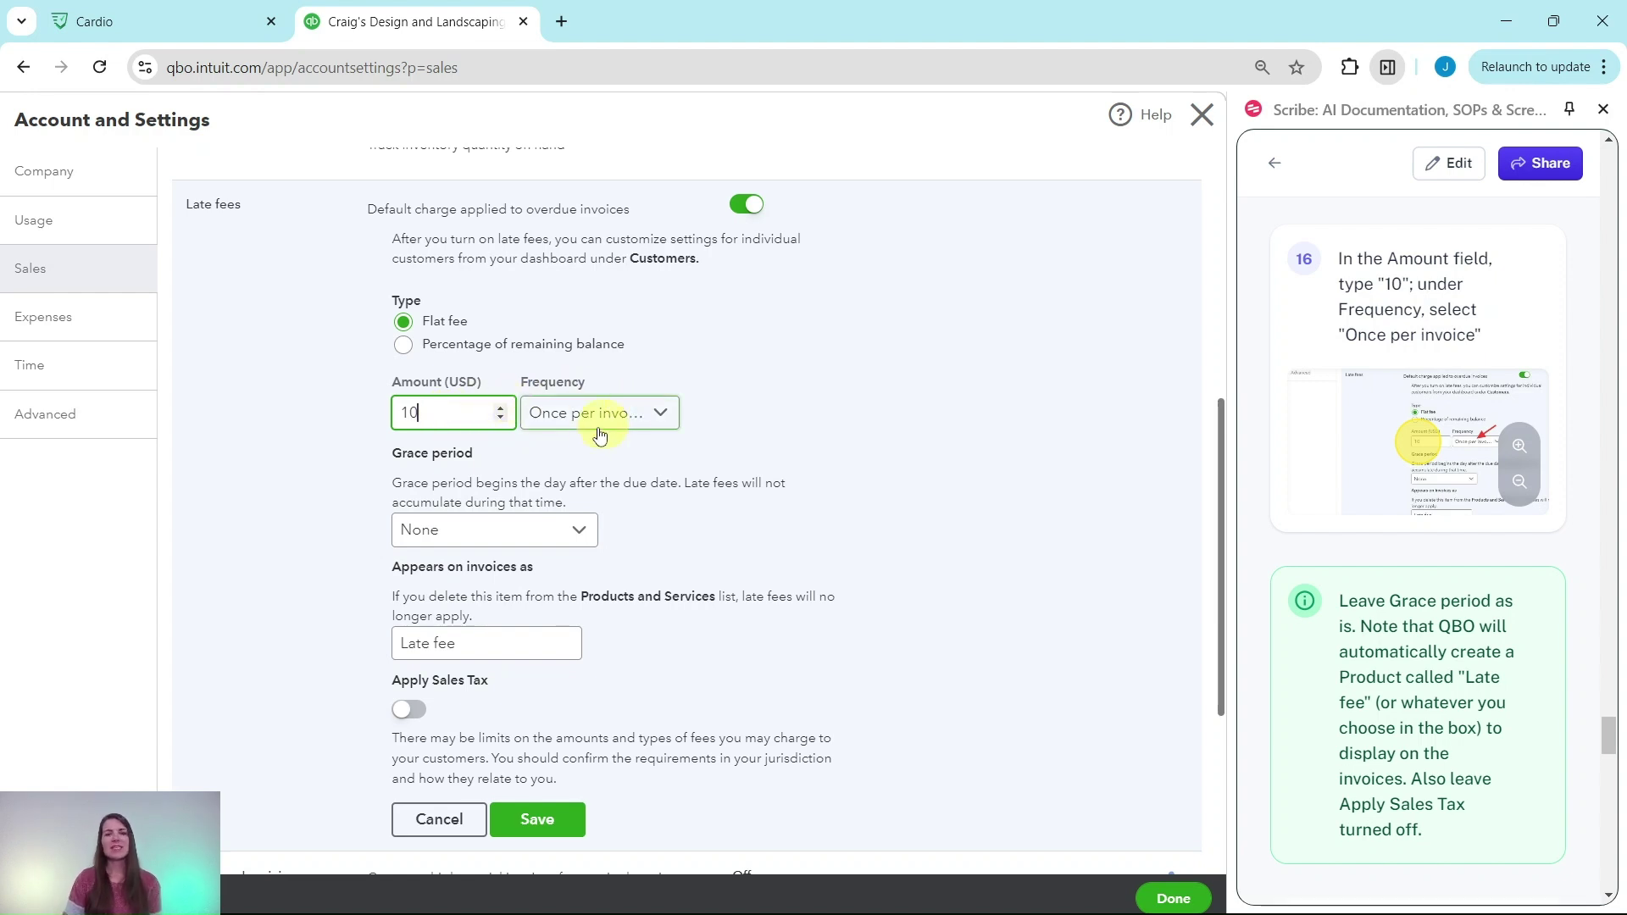
left_click(662, 415)
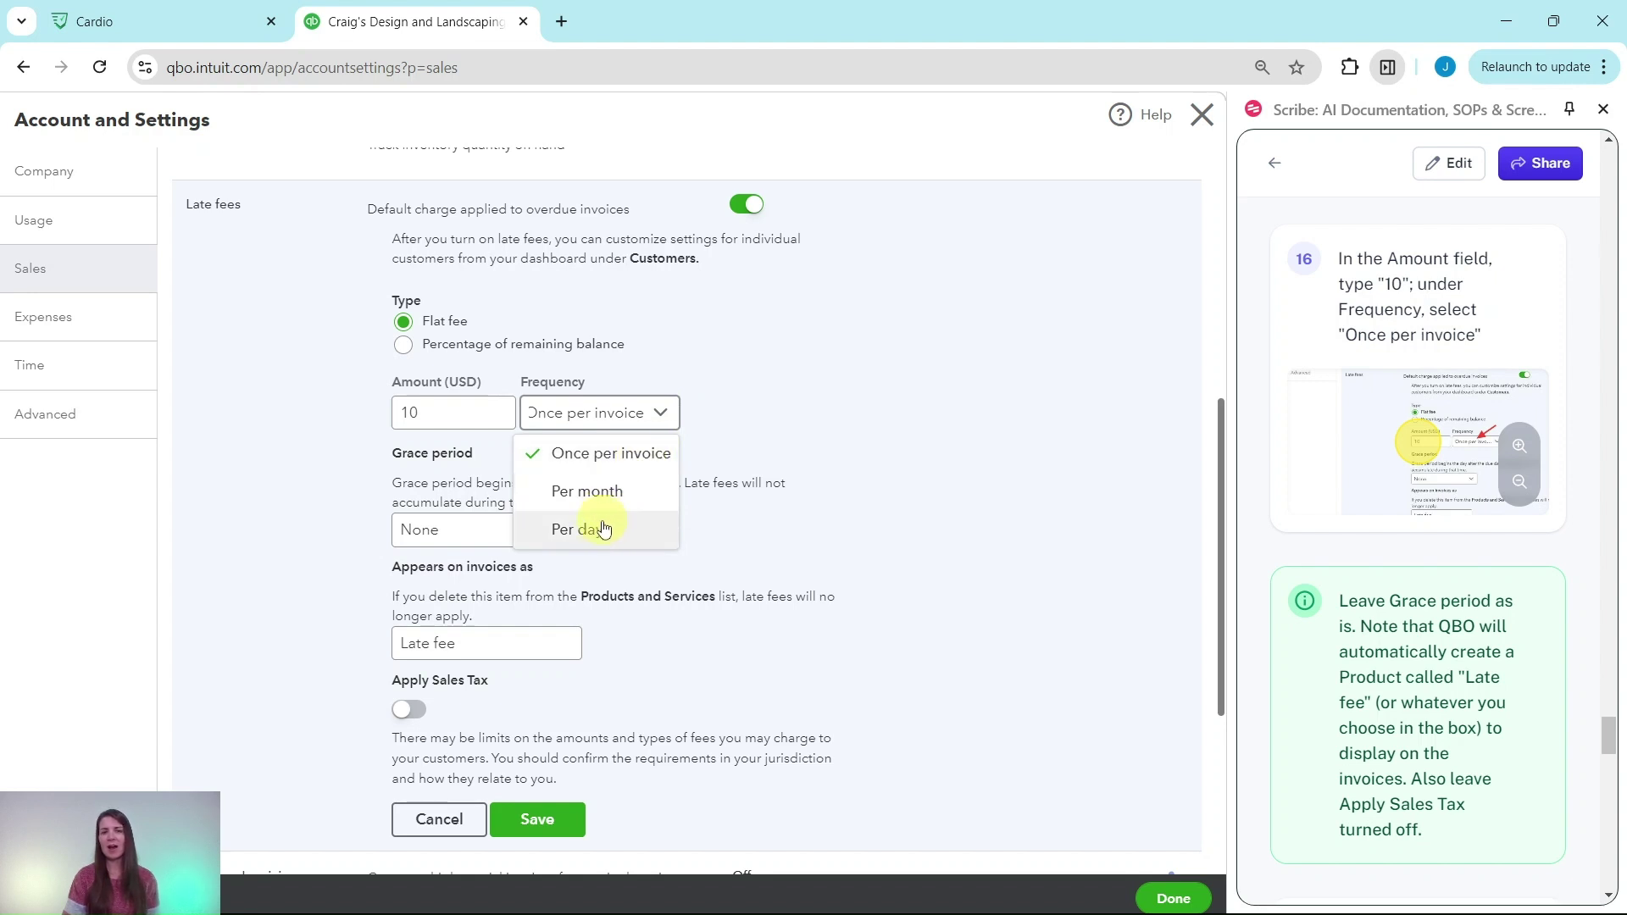
left_click(591, 455)
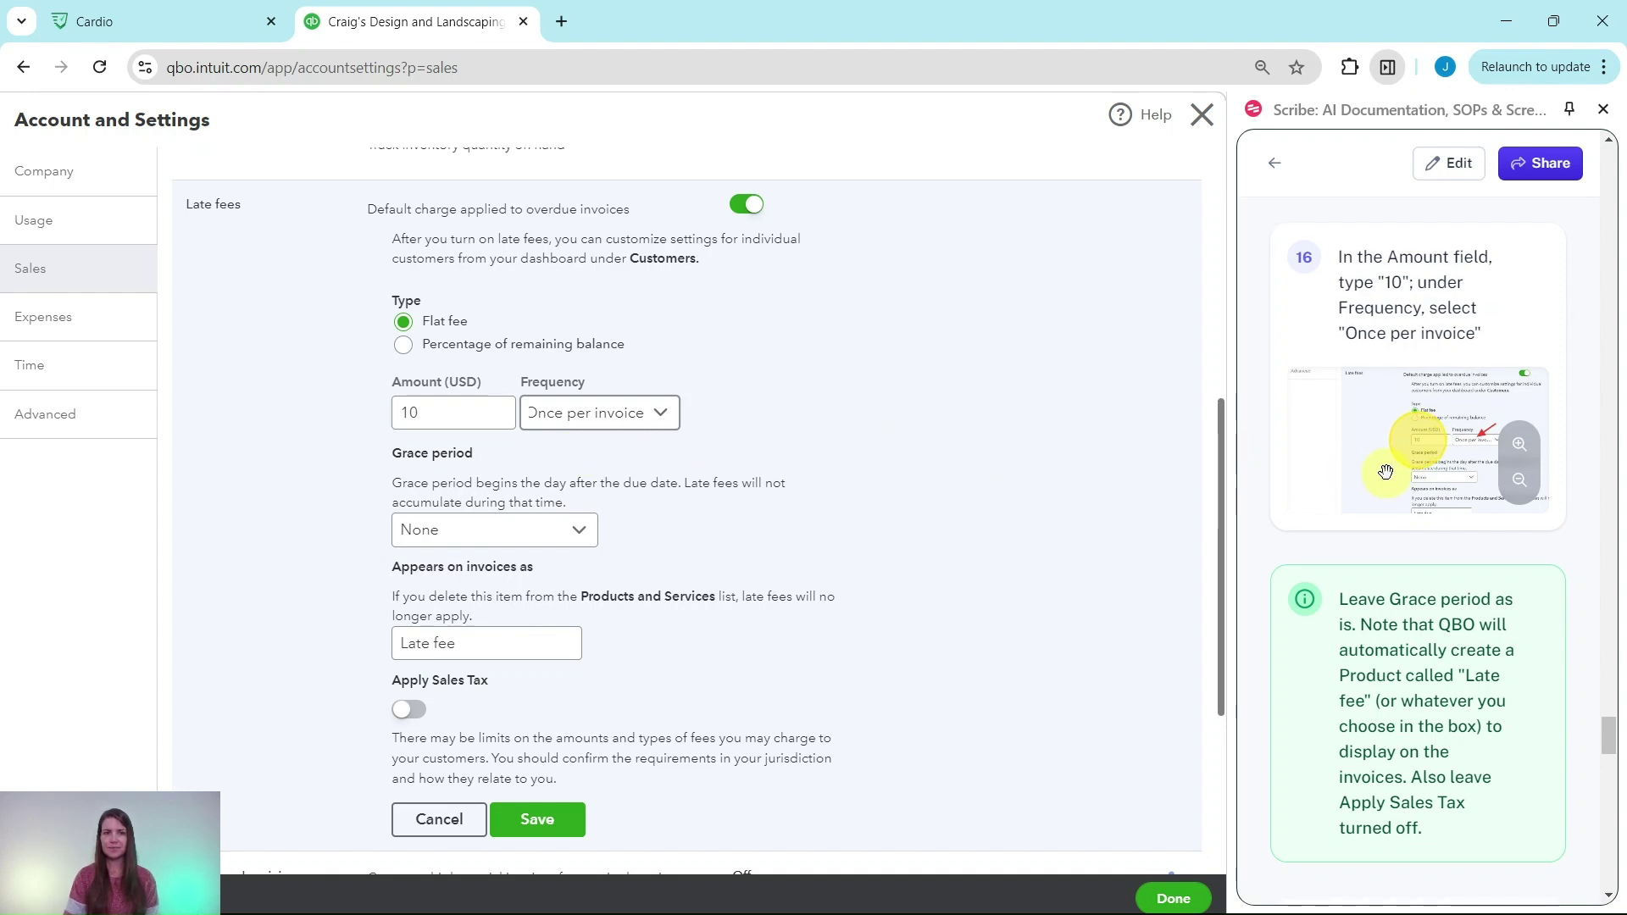
Save the late fee settings with grace period None, the invoice item name Late fee and sales tax off.
scroll(1391, 475, "down", 3)
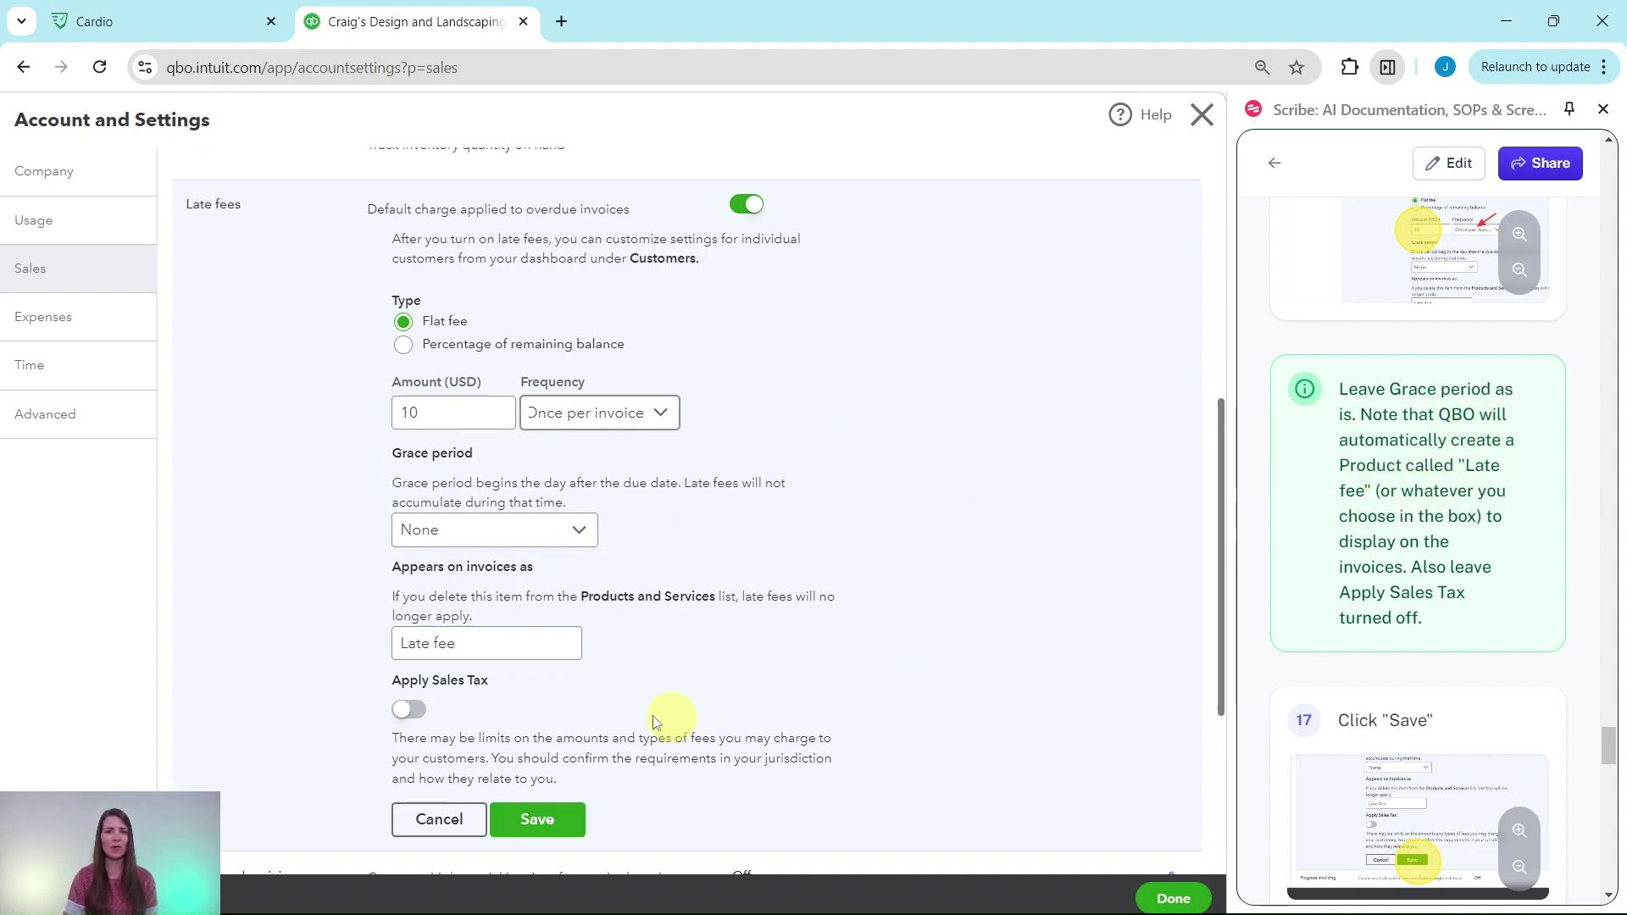
left_click(410, 643)
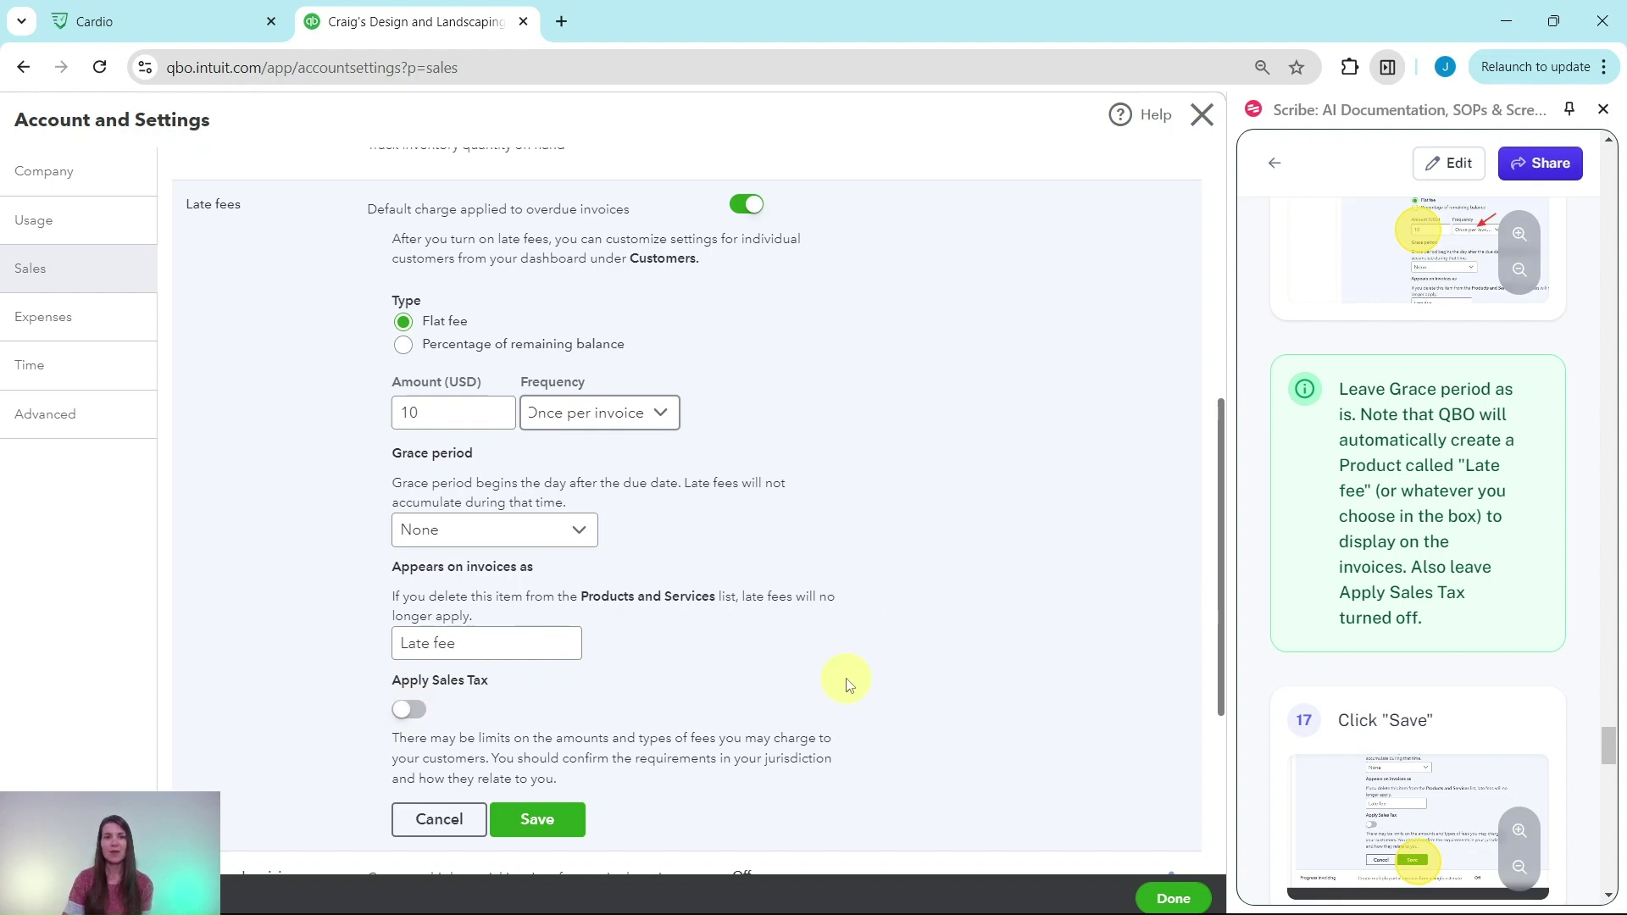
scroll(841, 678, "down", 4)
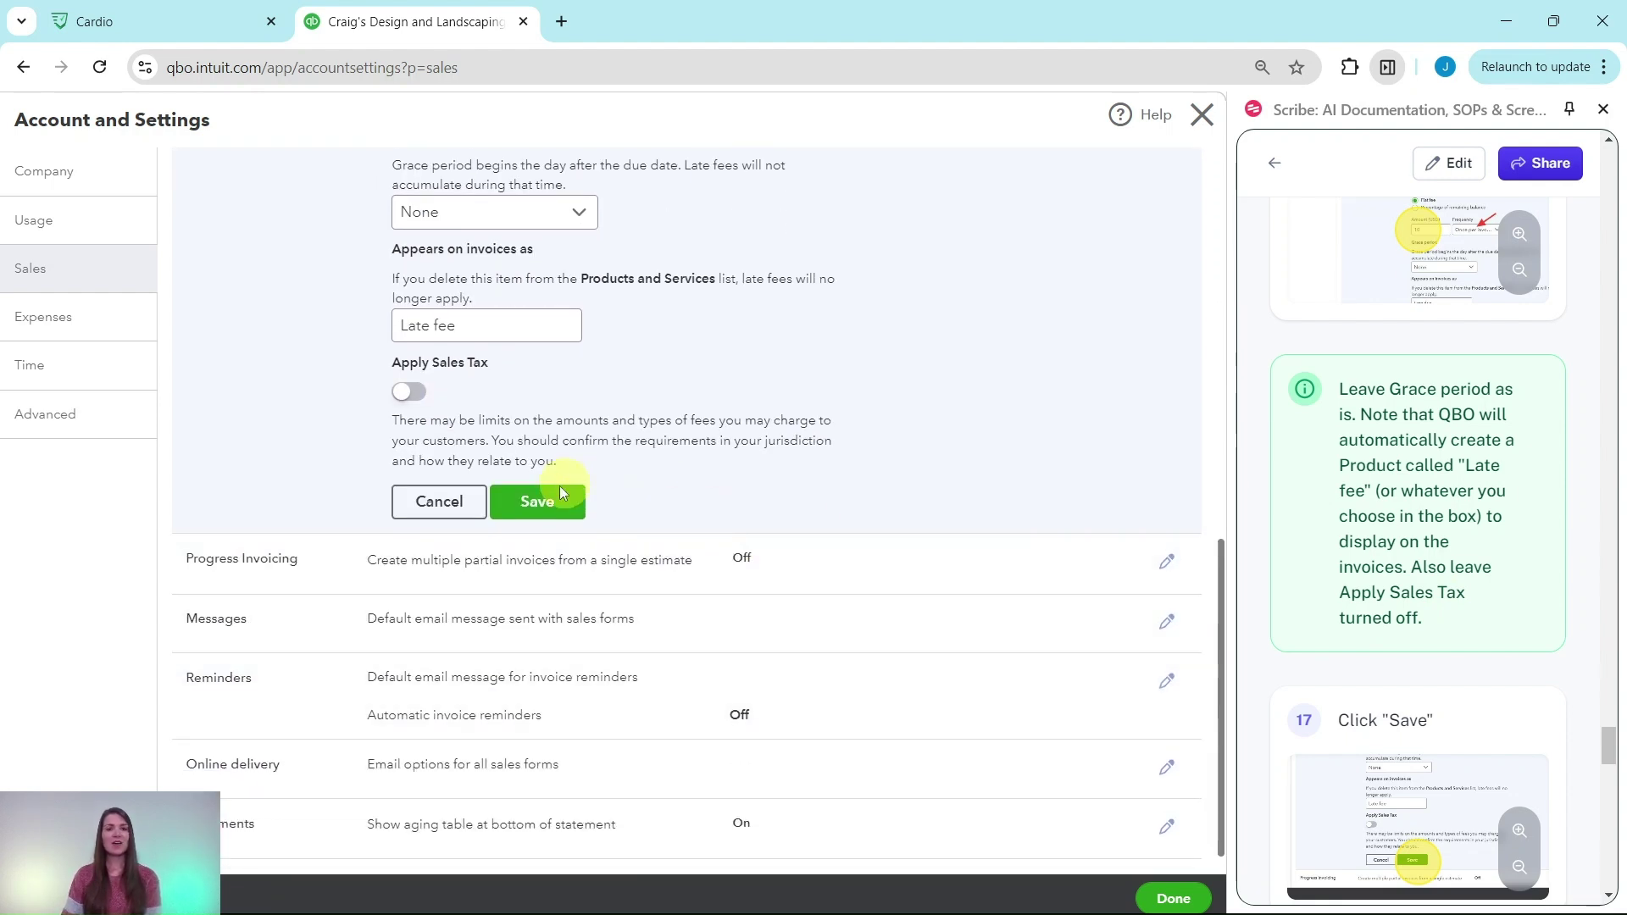
left_click(541, 507)
Read the guide's invoice reminder notes, open the Reminders settings for editing and turn on automatic invoice reminders.
scroll(1348, 500, "down", 8)
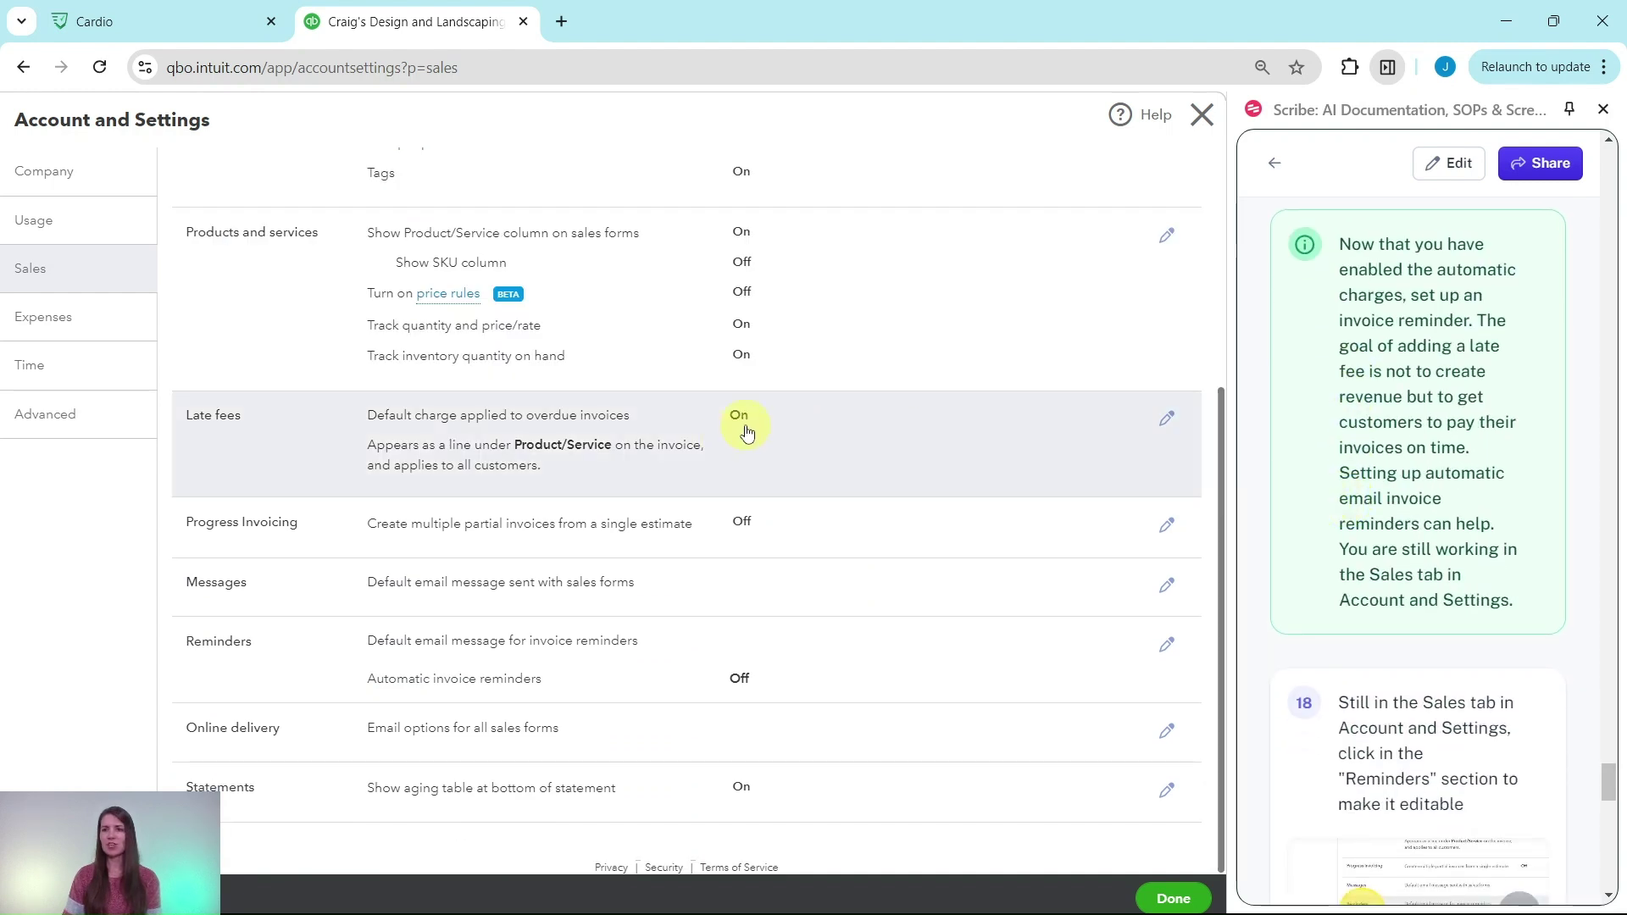
scroll(1404, 388, "up", 5)
scroll(1403, 388, "down", 5)
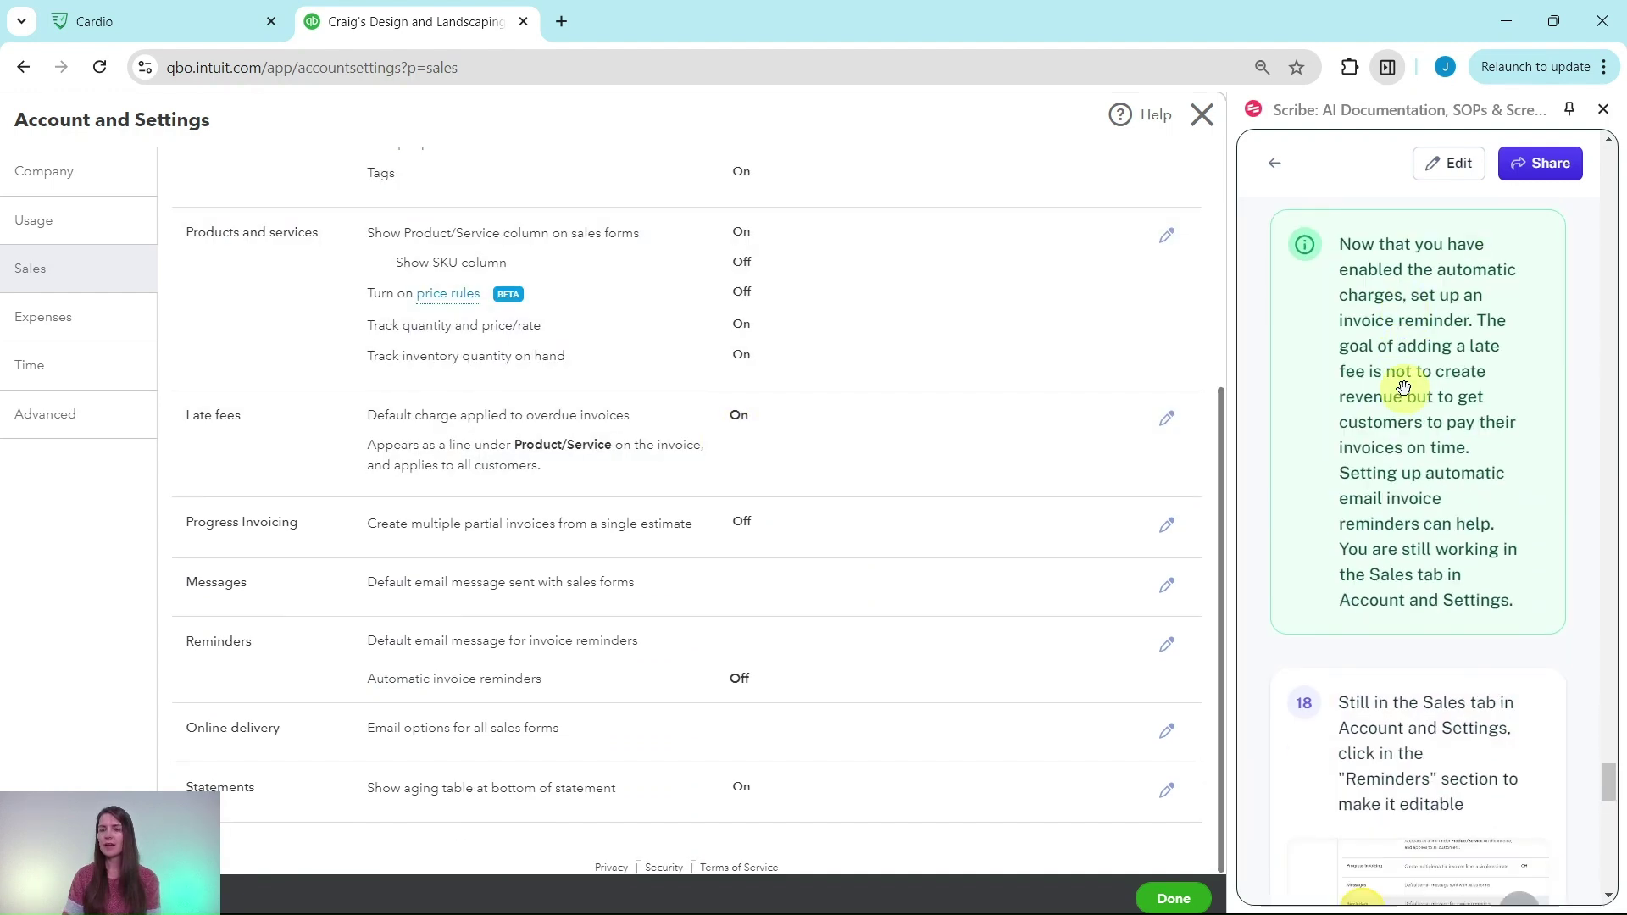
scroll(1373, 373, "up", 1)
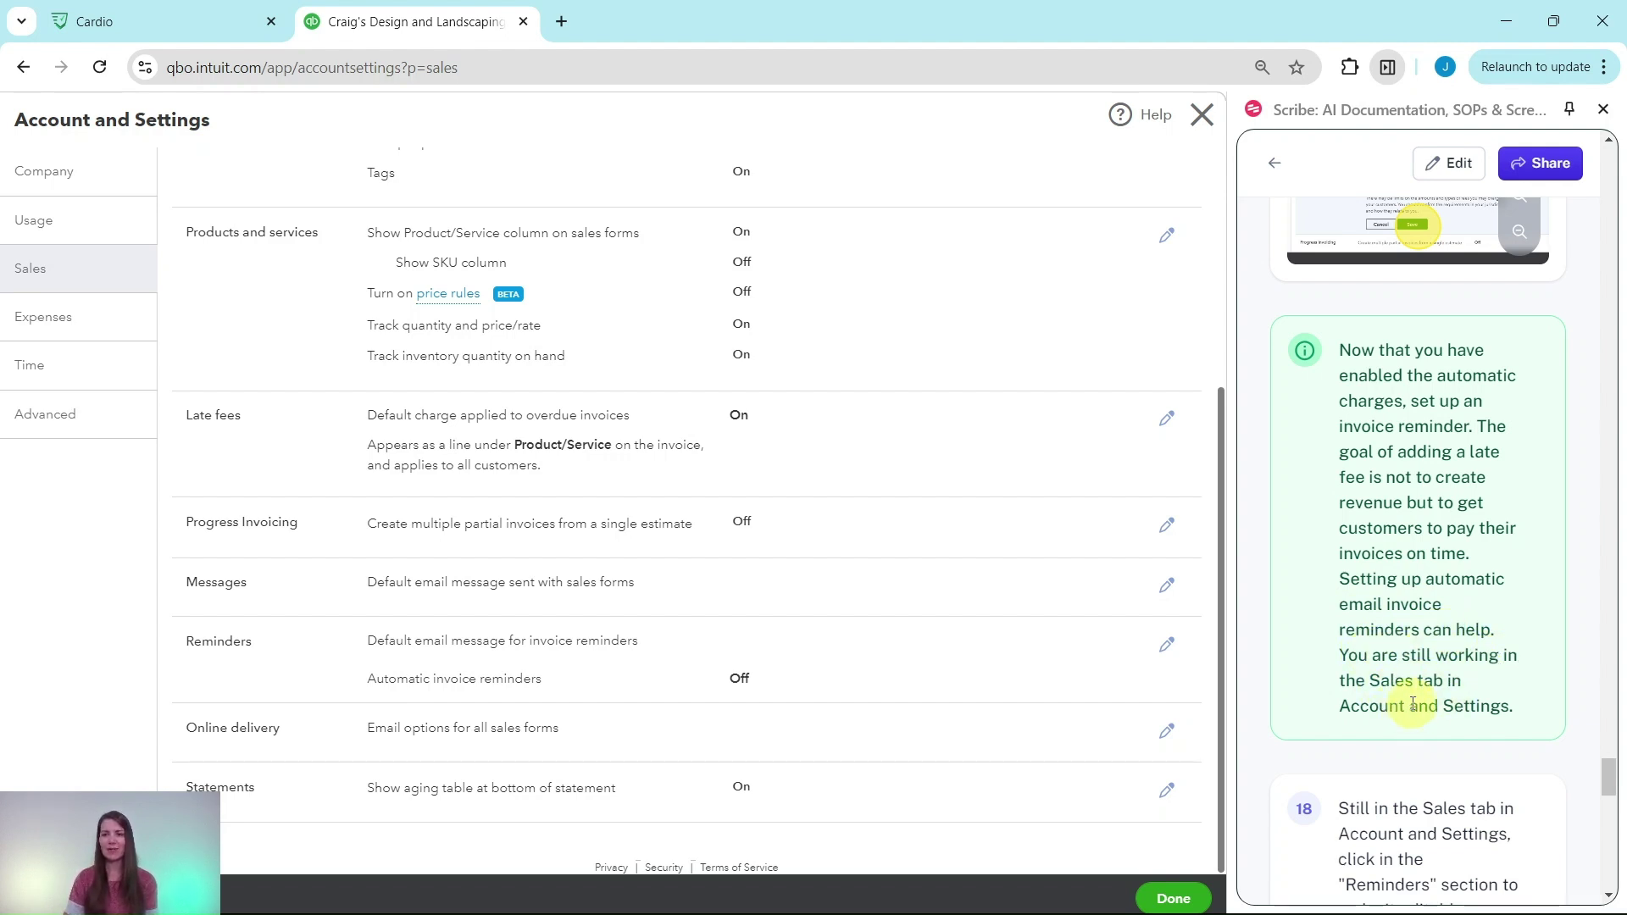
scroll(1429, 699, "down", 6)
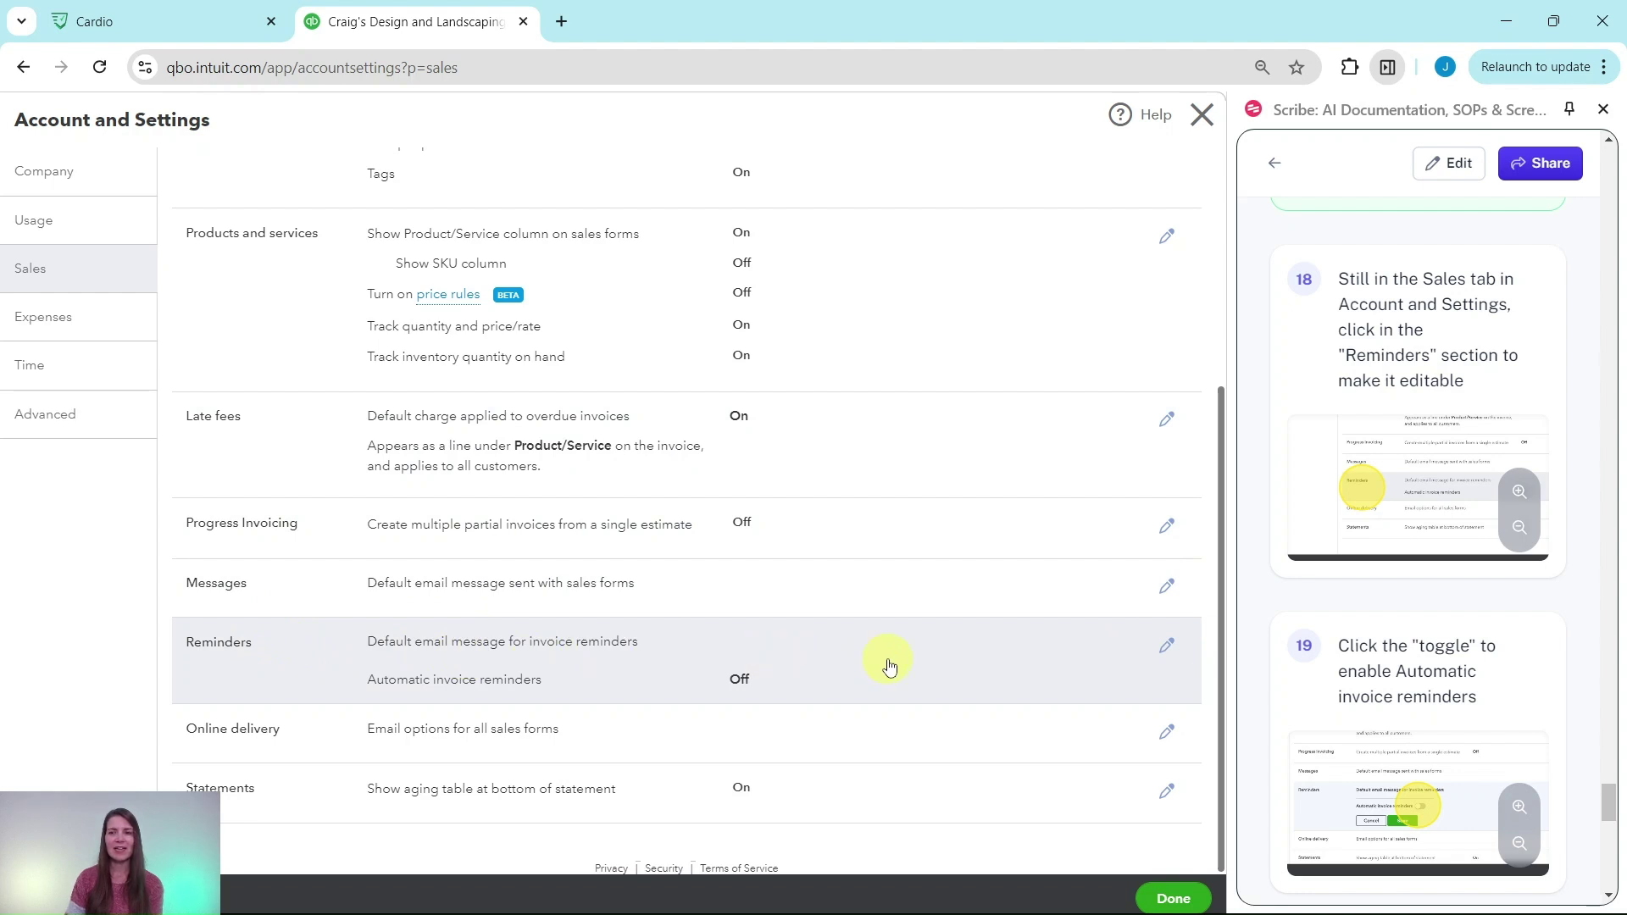
left_click(889, 667)
scroll(906, 685, "down", 1)
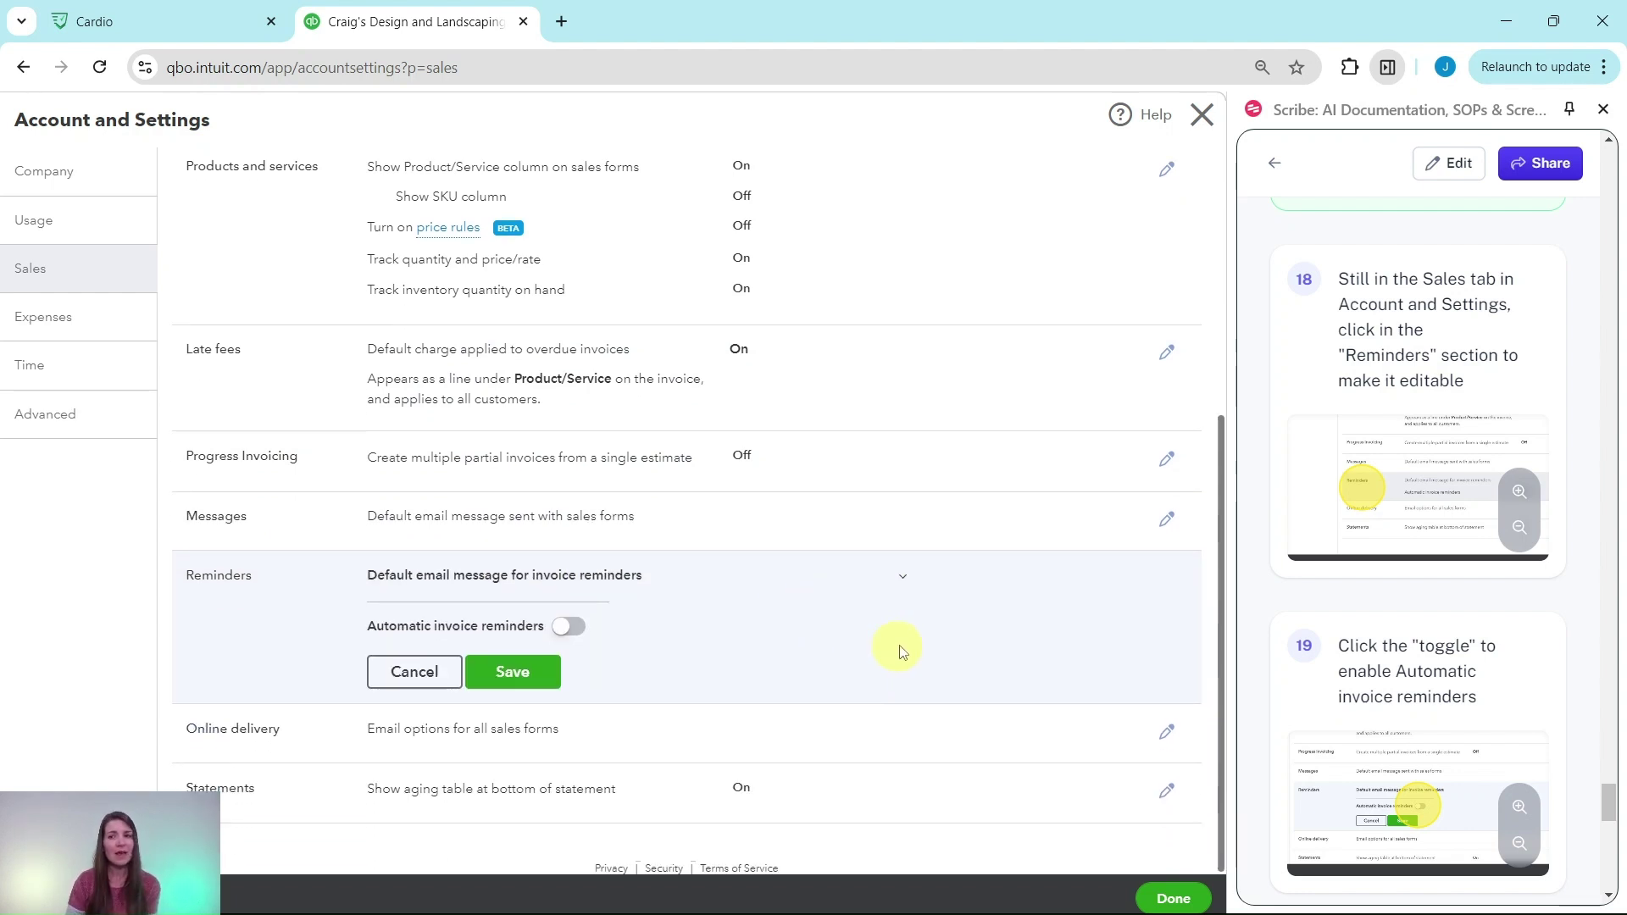
left_click(570, 635)
Save the automatic invoice reminders with the three individual reminders left at their defaults, and close Account and Settings.
scroll(1445, 654, "down", 8)
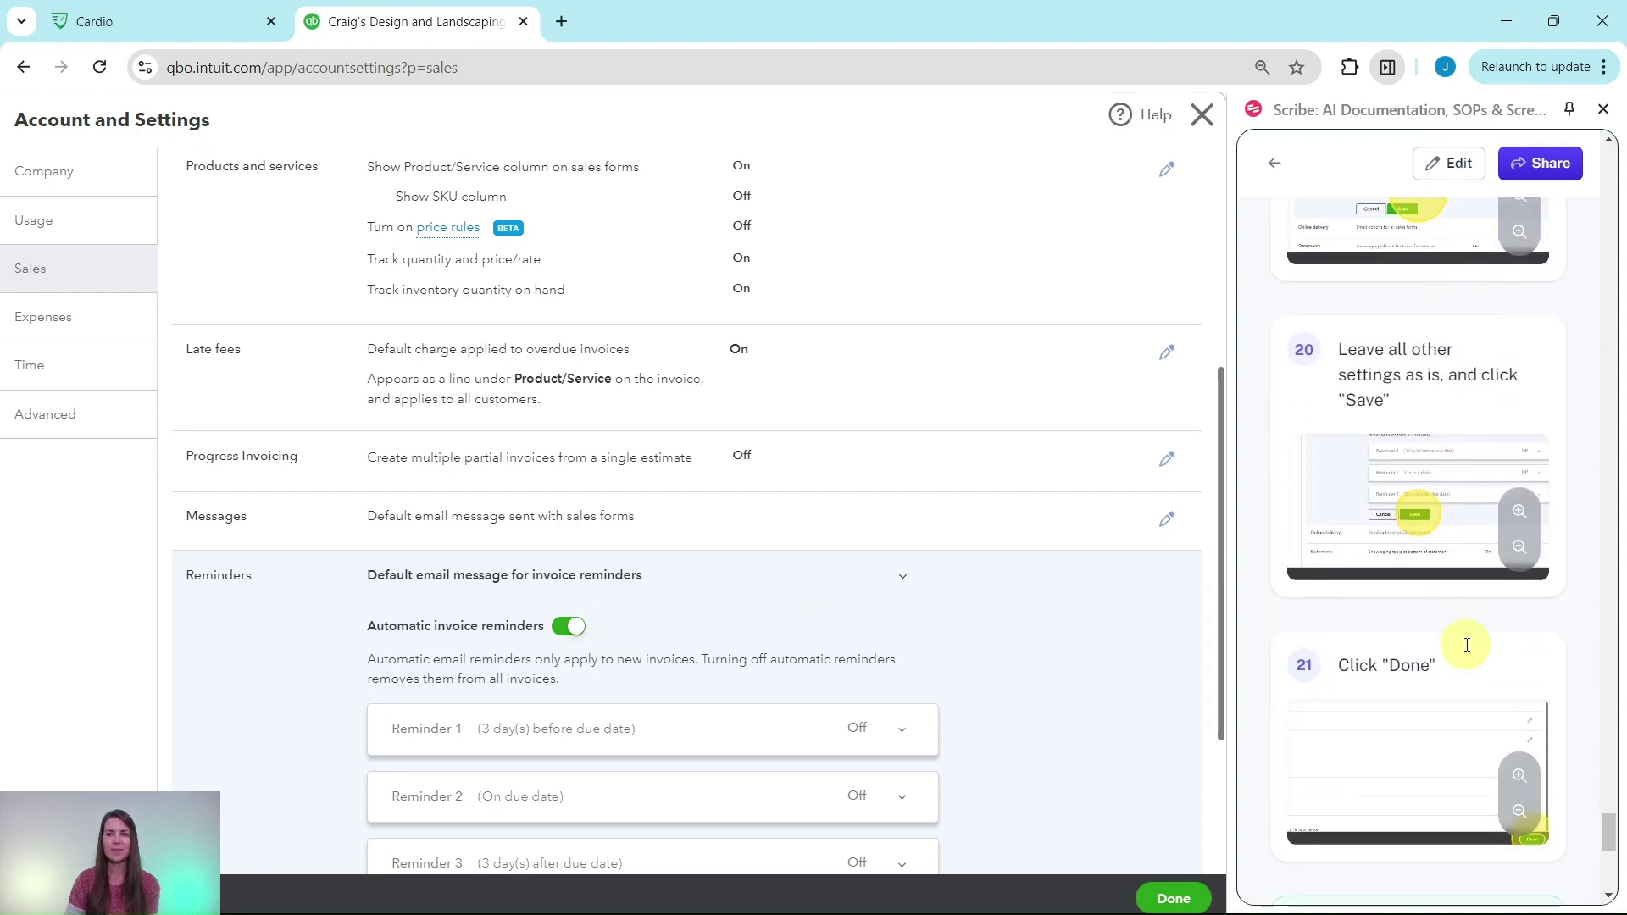
scroll(1467, 645, "down", 2)
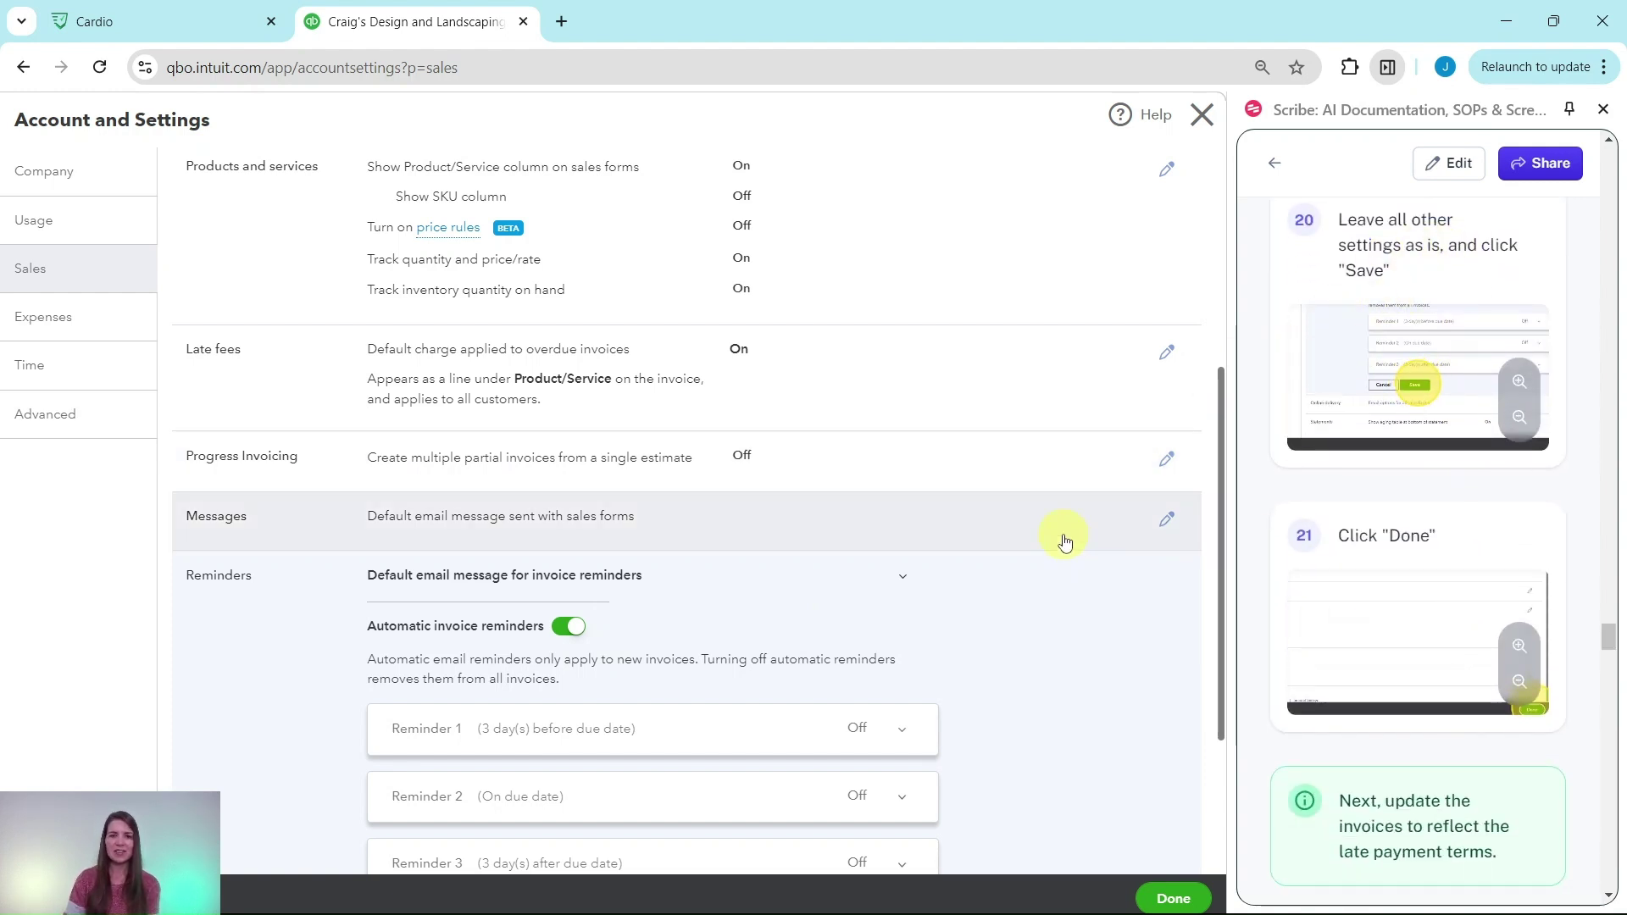
scroll(1066, 542, "down", 3)
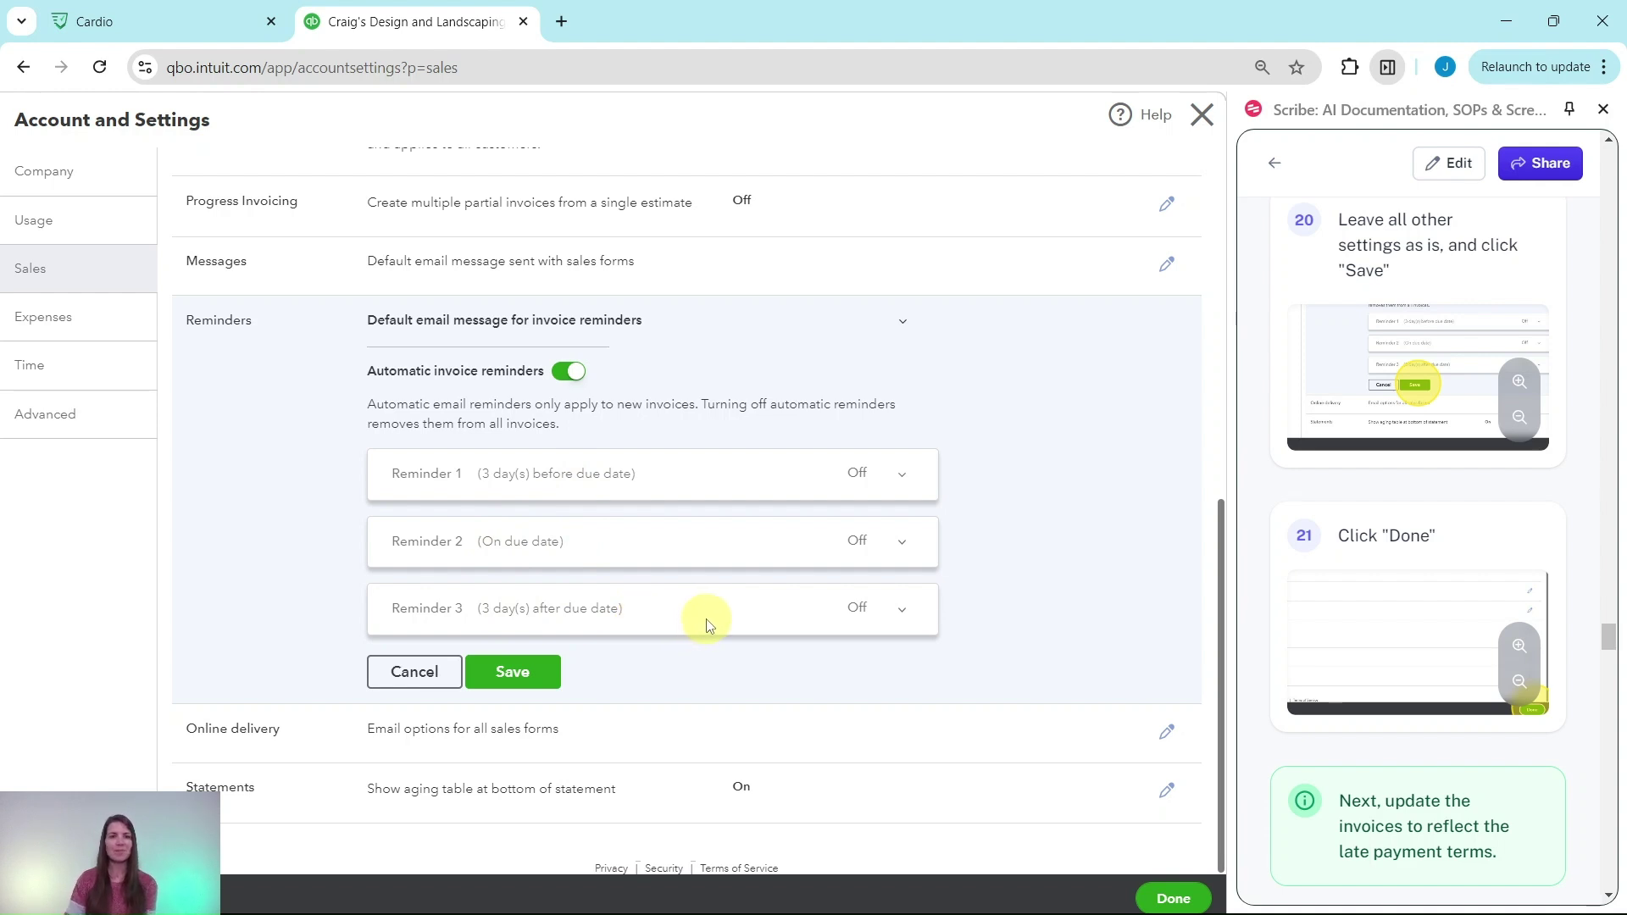
left_click(533, 685)
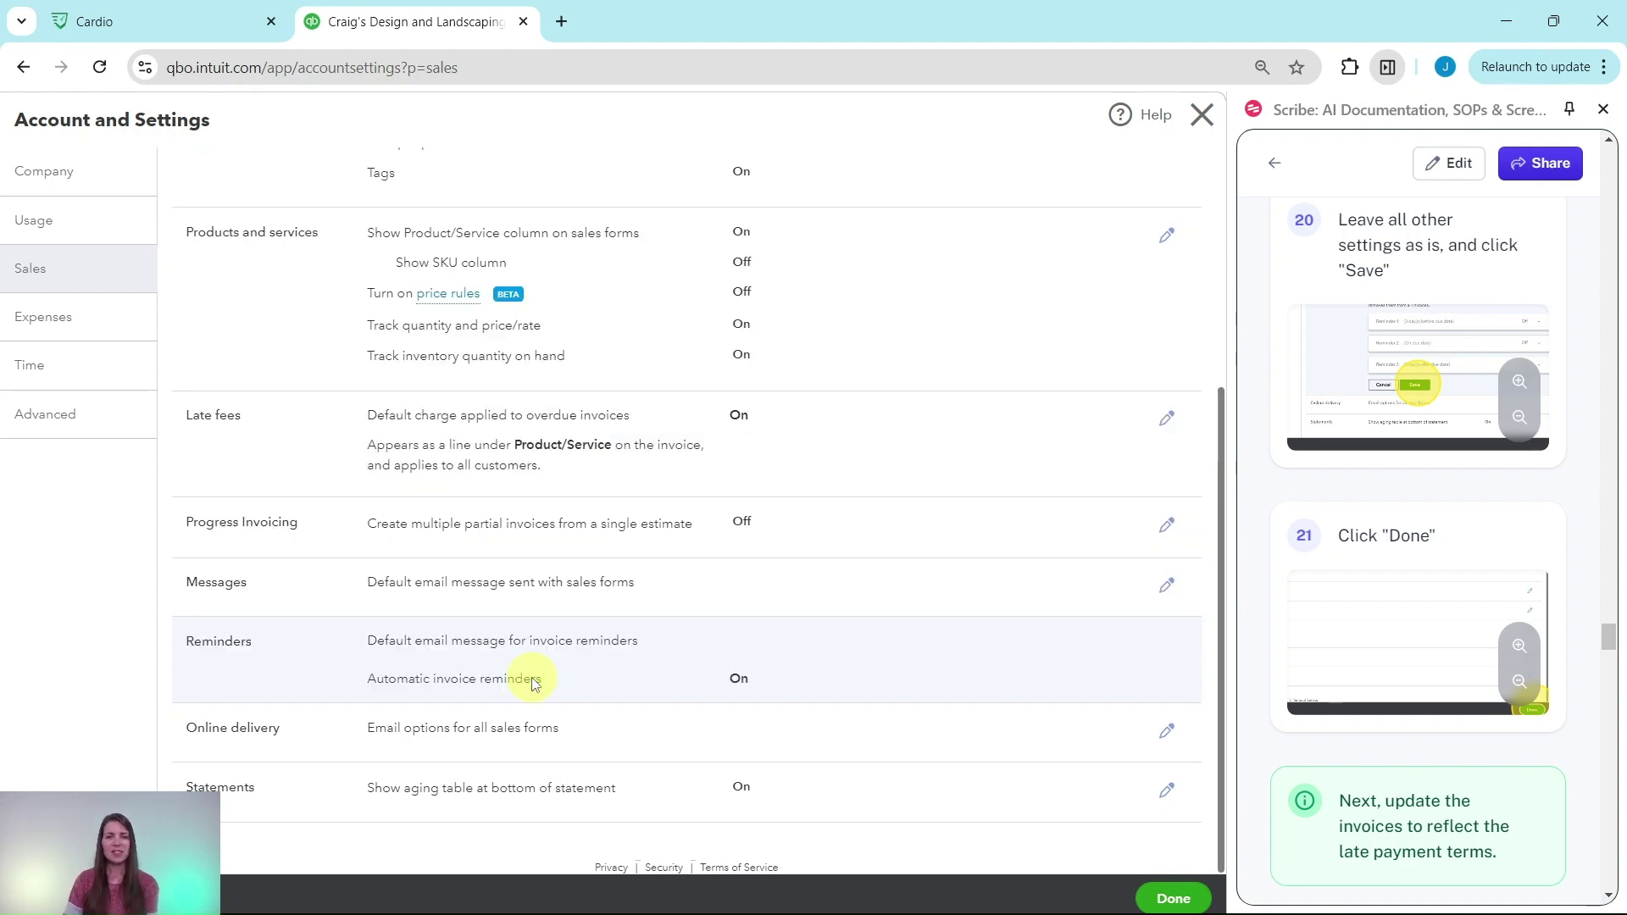
left_click(1176, 901)
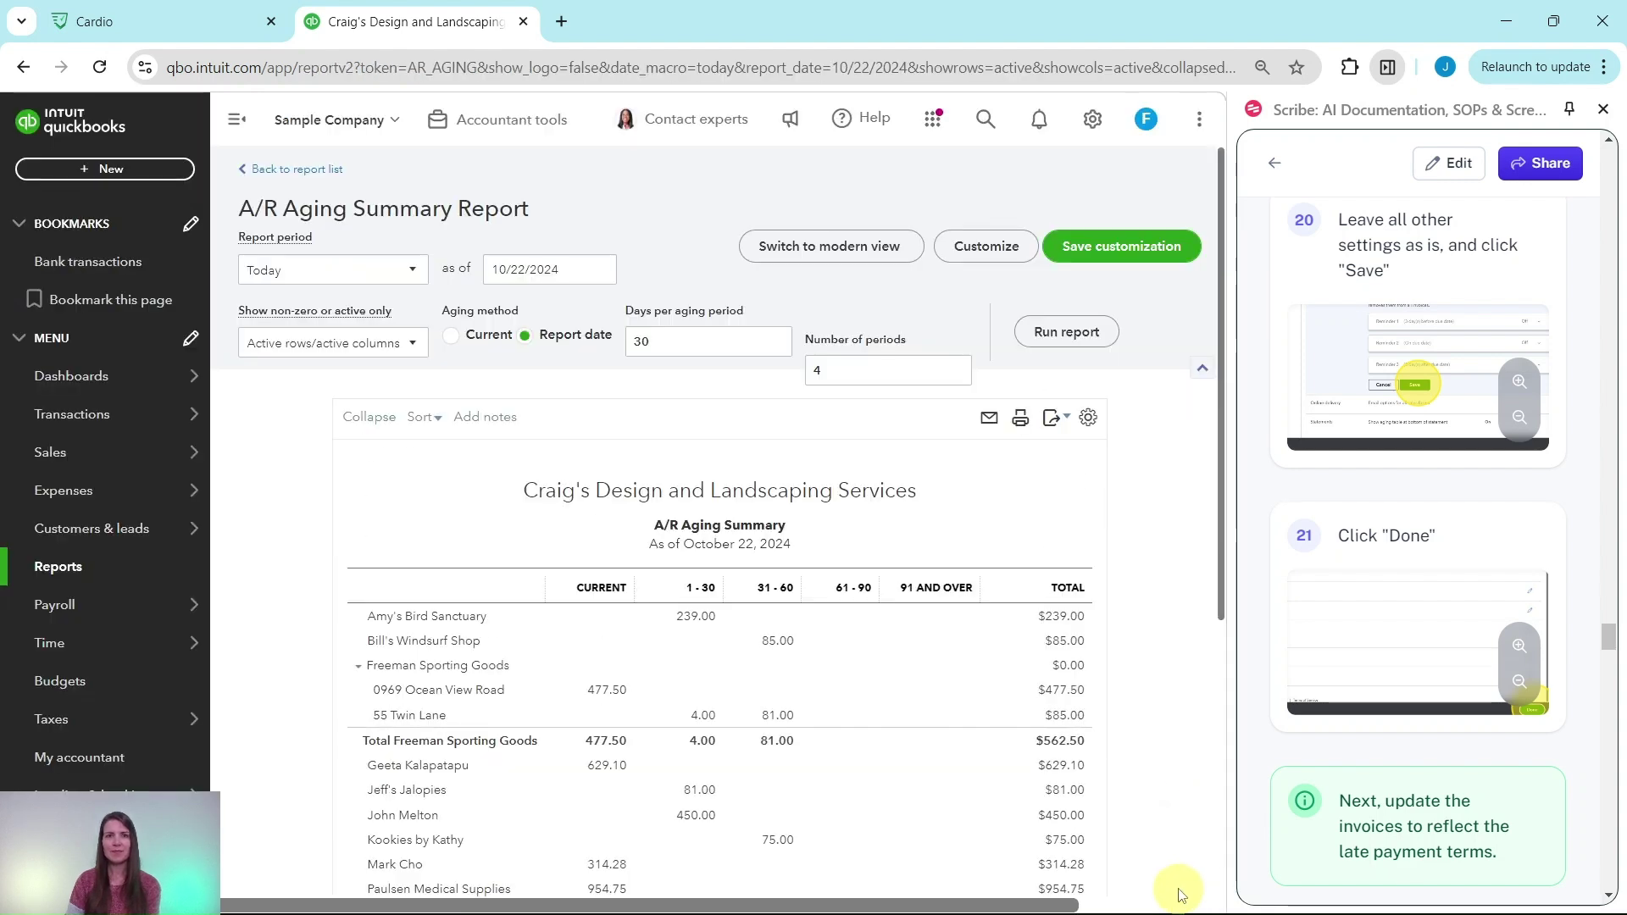
Follow the guide's next instructions and open the list of custom form styles.
scroll(1386, 680, "down", 6)
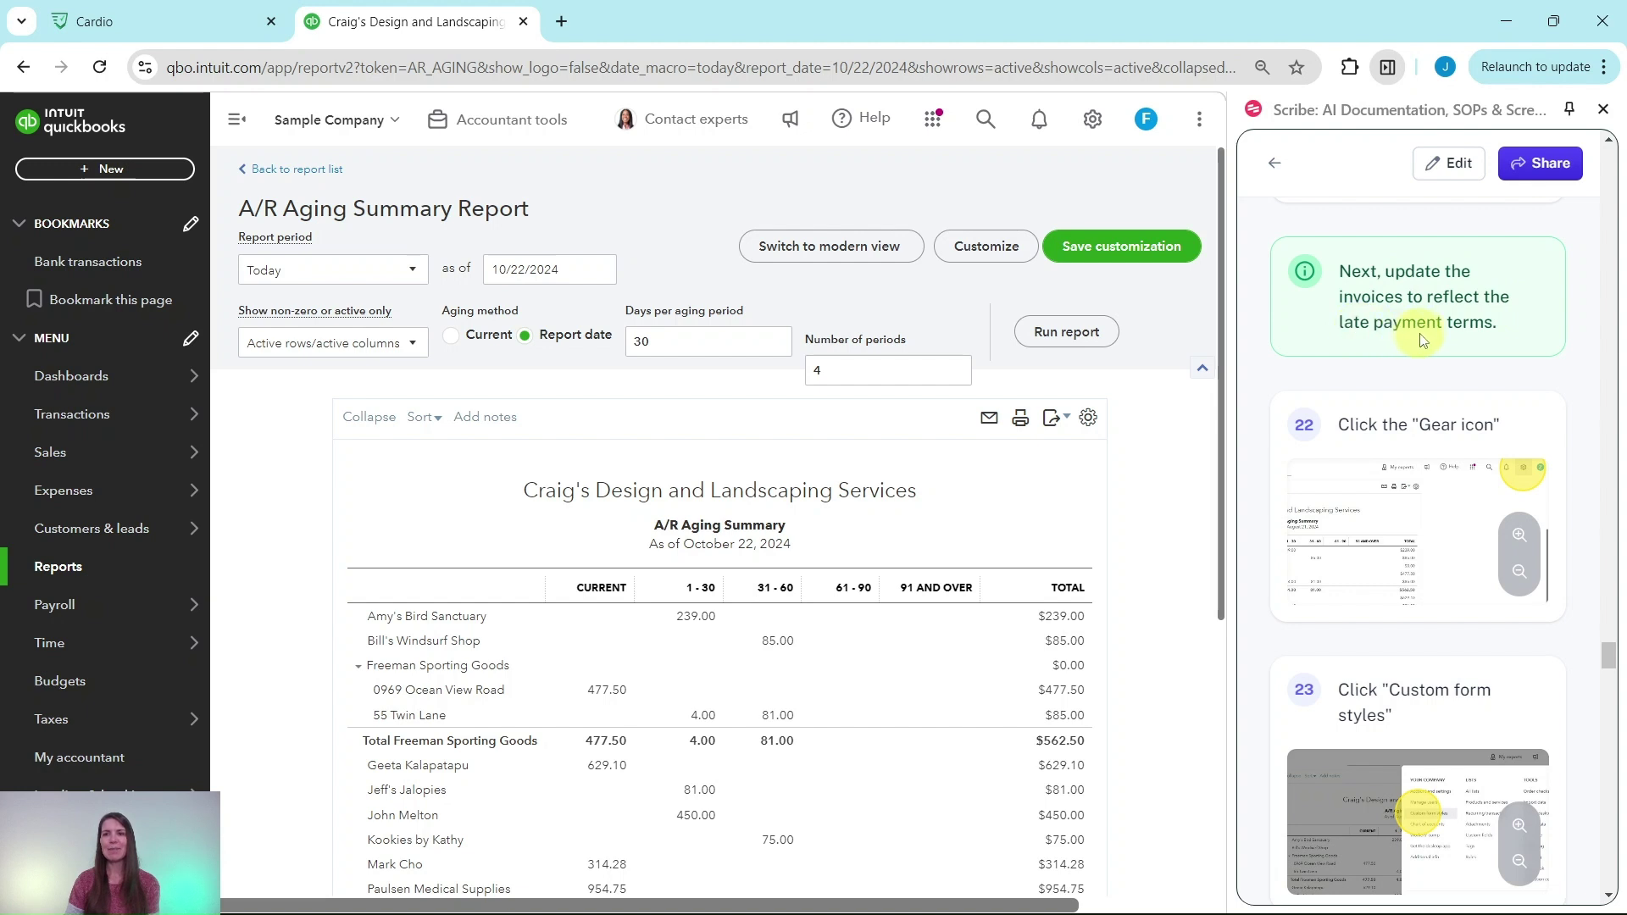
scroll(1494, 442, "down", 2)
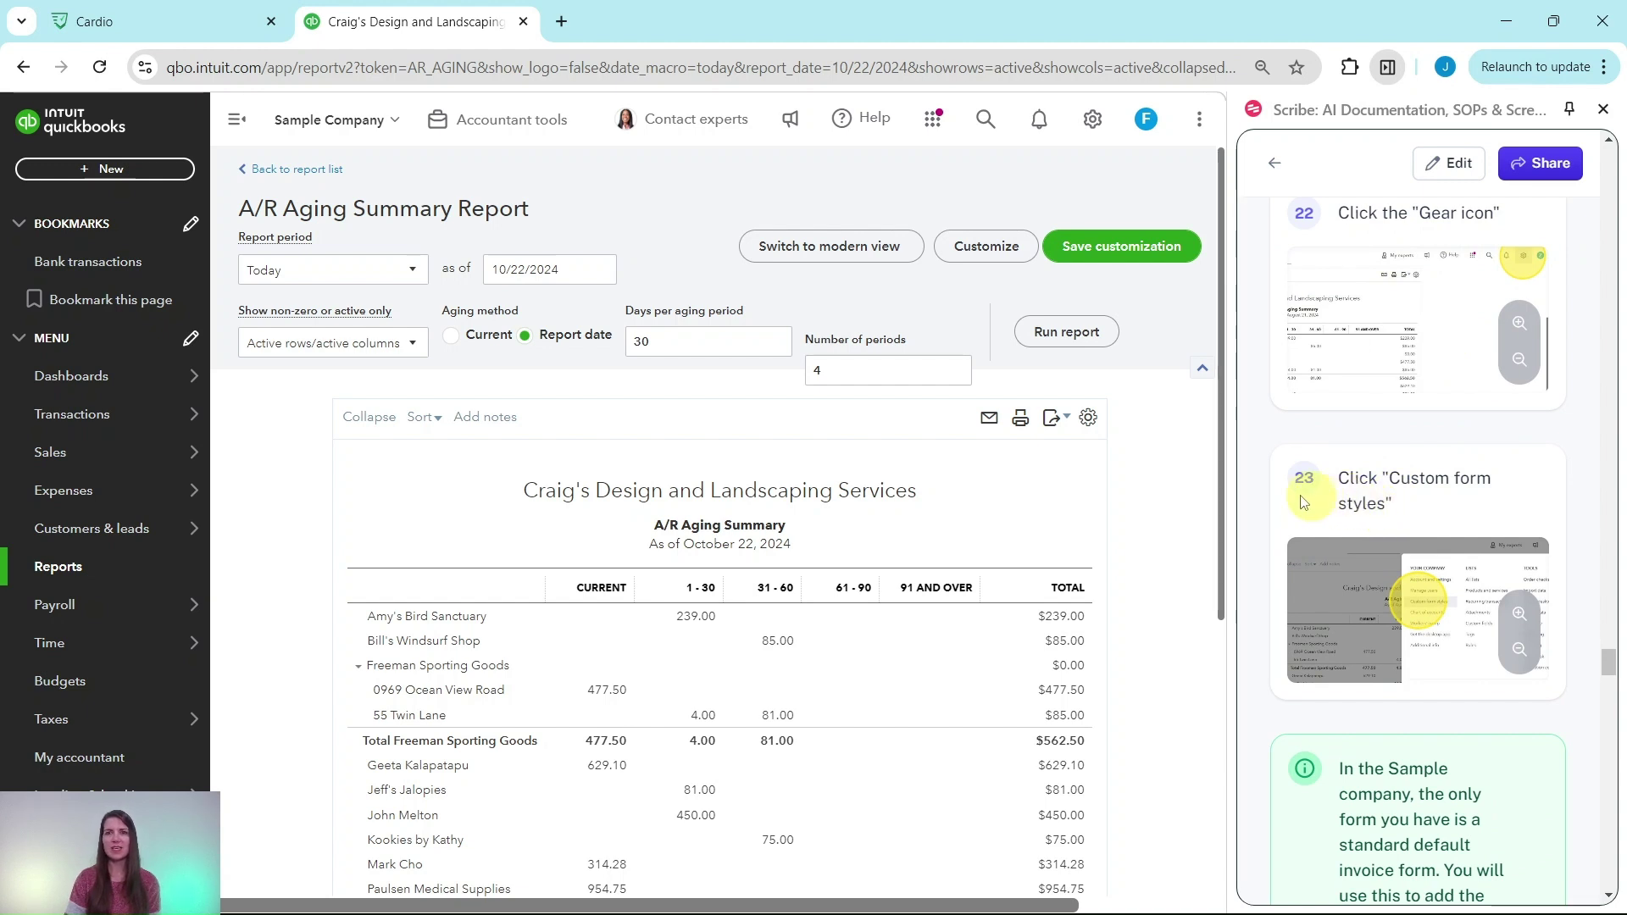
left_click(1092, 127)
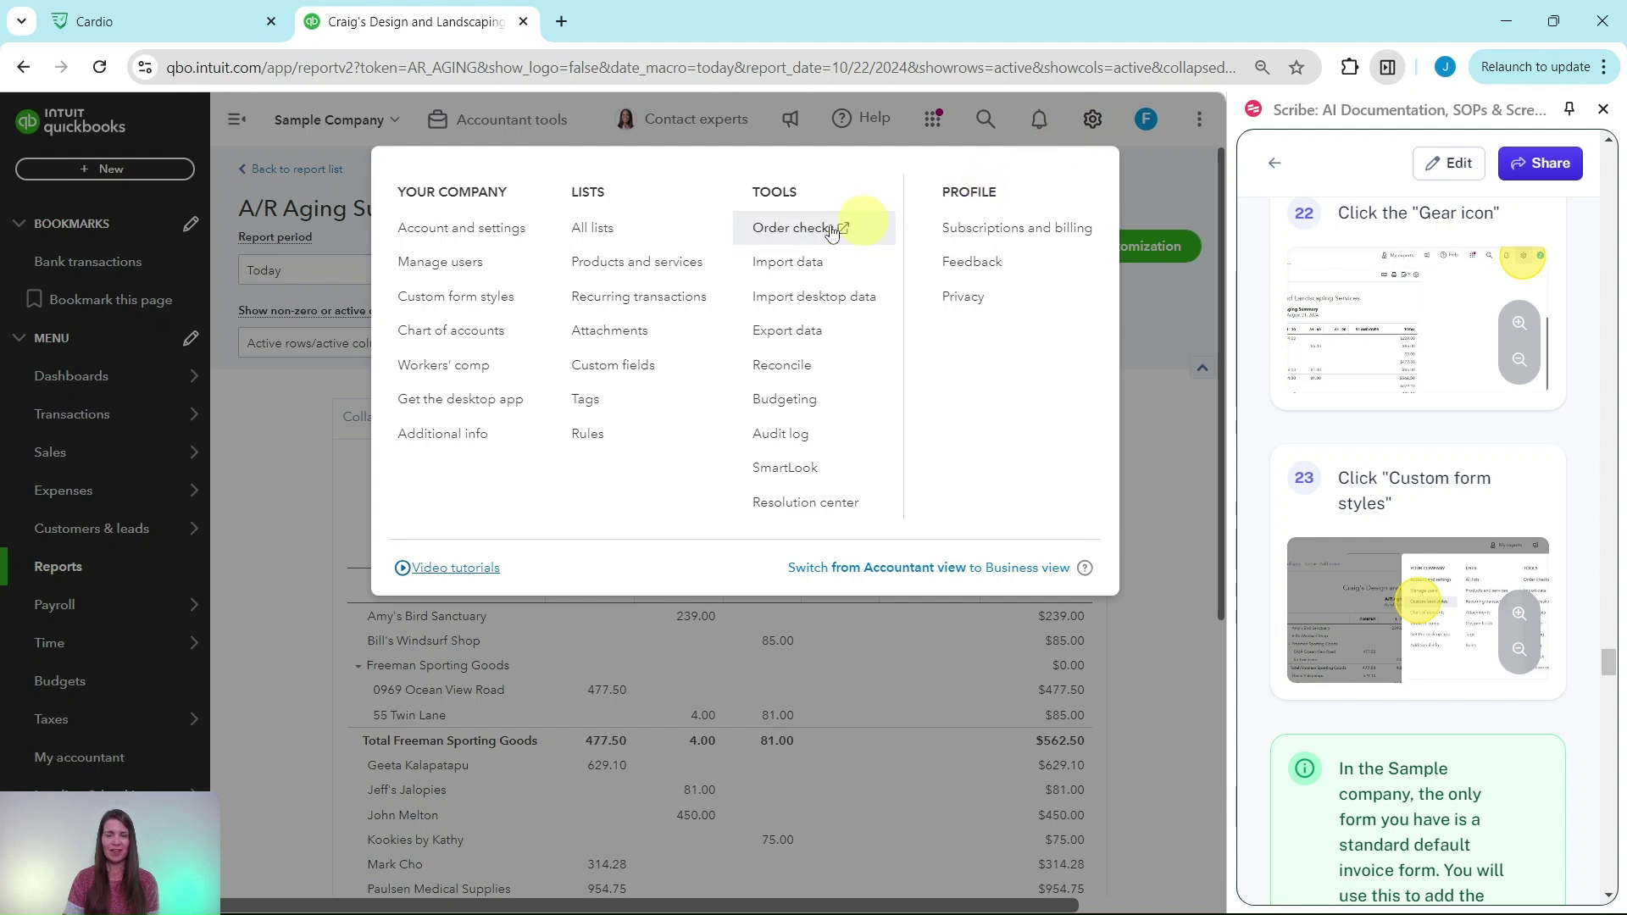
left_click(458, 303)
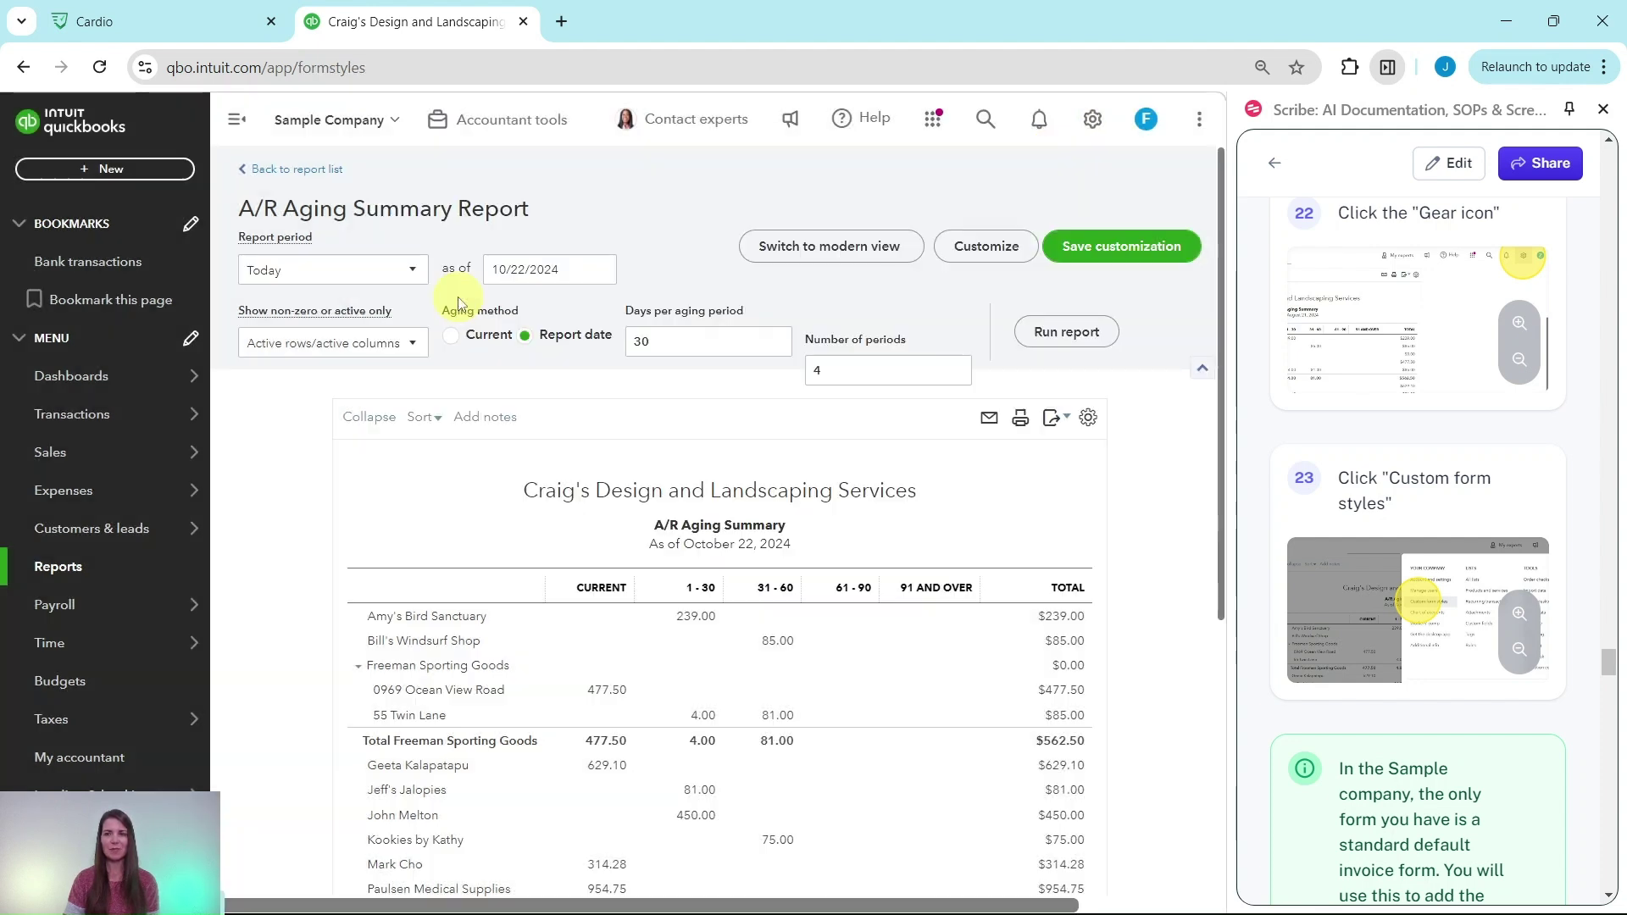
Open the Standard form style for editing and display the content options of the invoice's footer section.
scroll(1379, 490, "down", 3)
scroll(1382, 483, "down", 2)
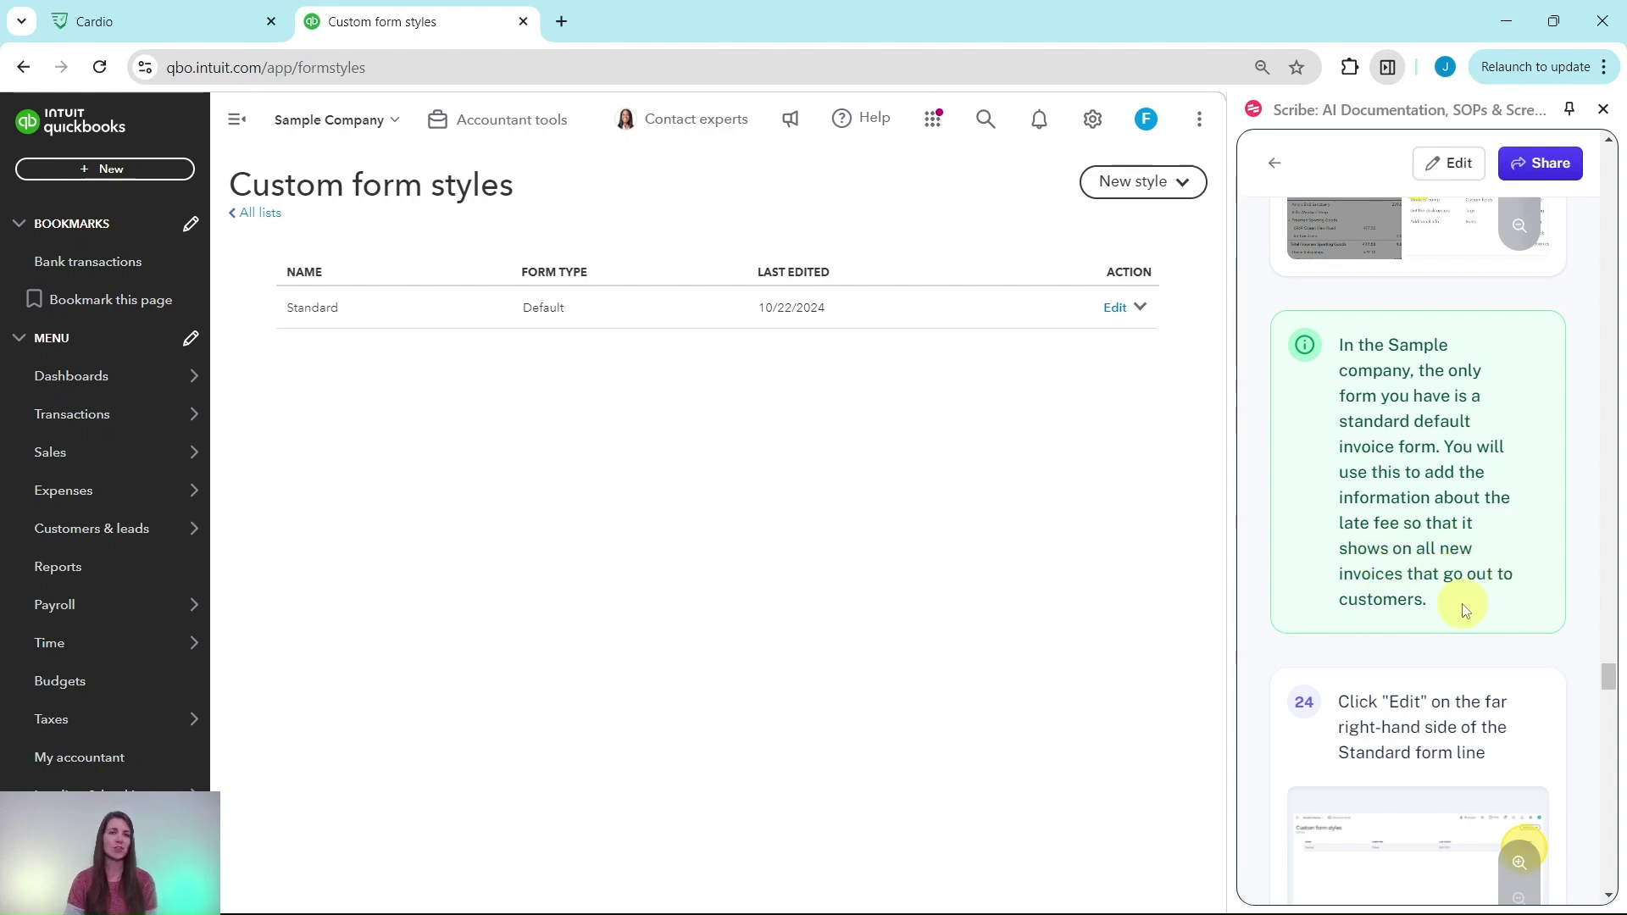
scroll(1453, 584, "down", 4)
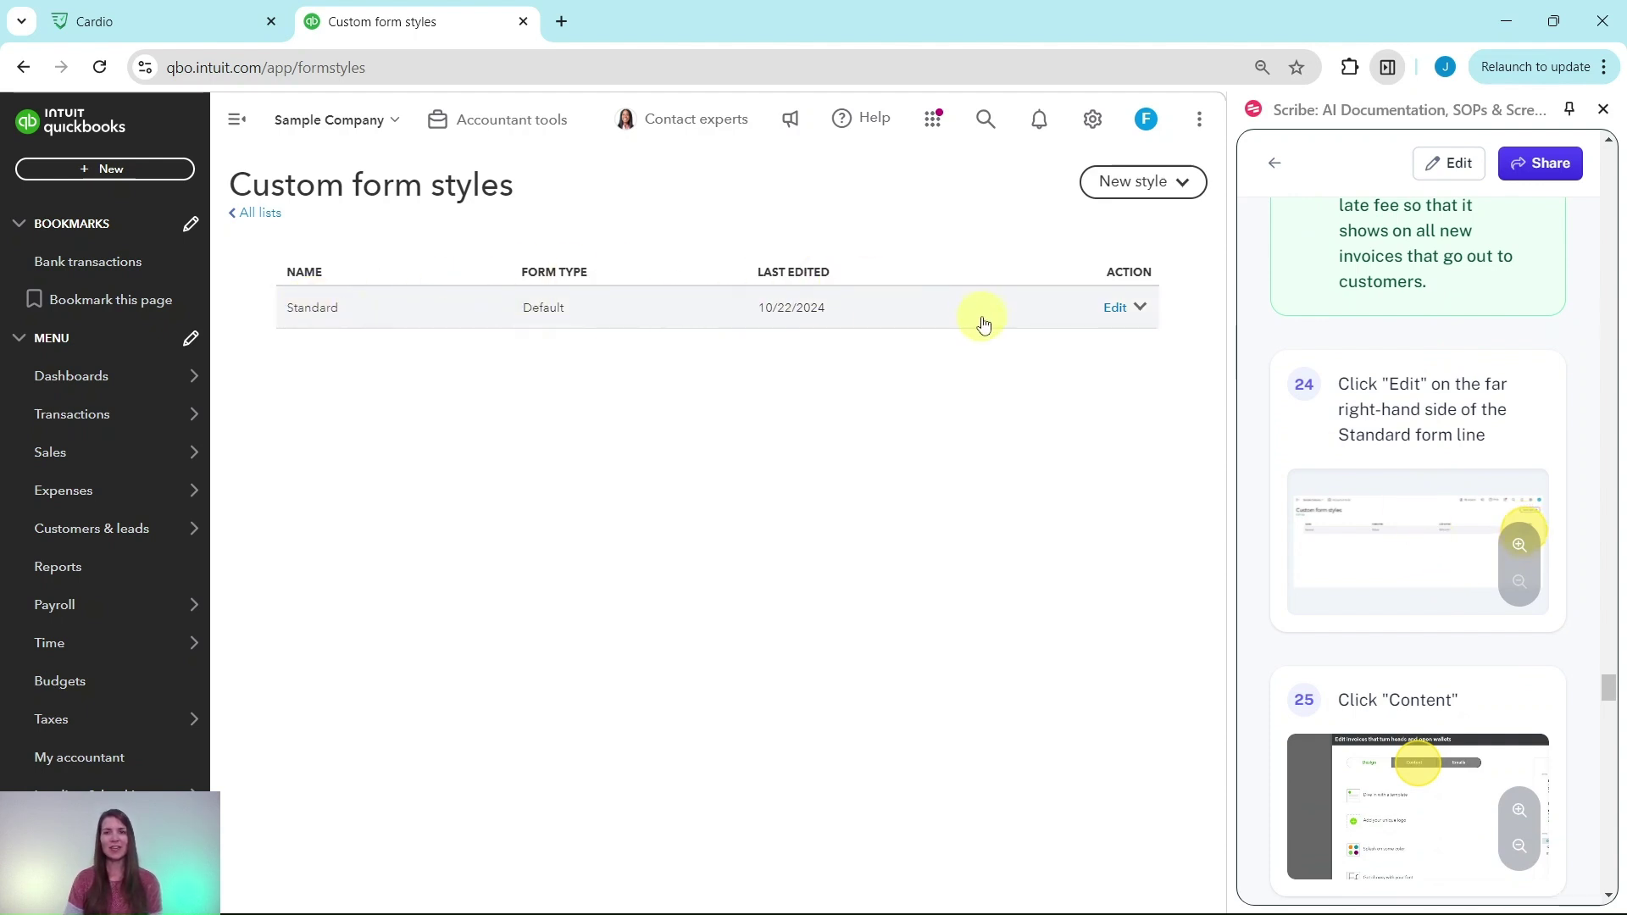
left_click(1121, 311)
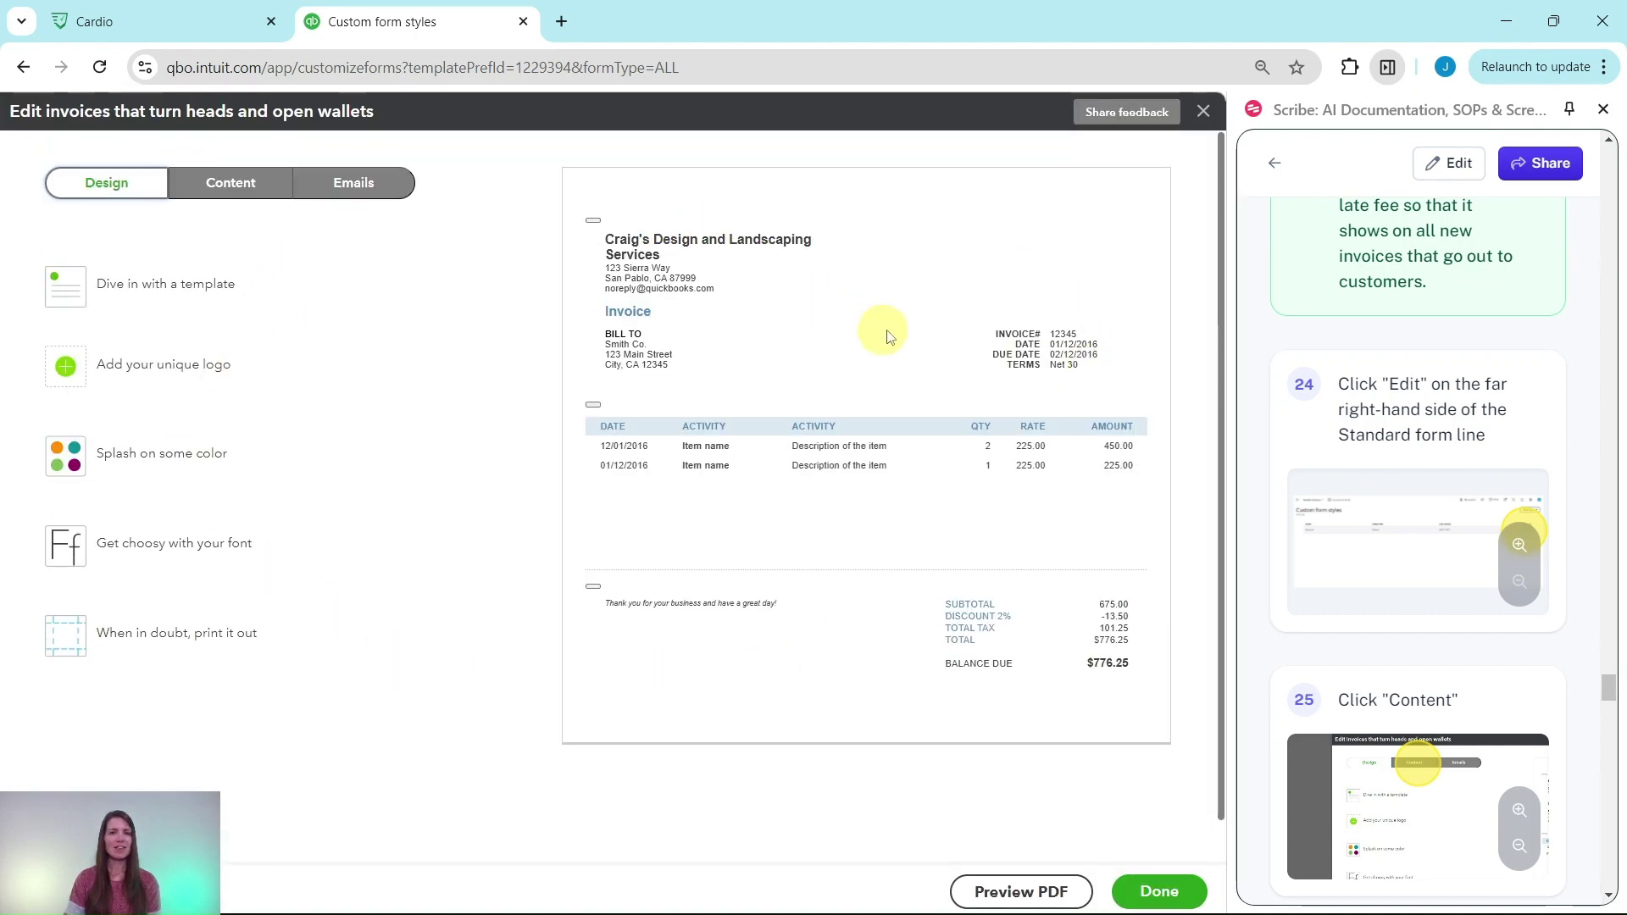
left_click(226, 188)
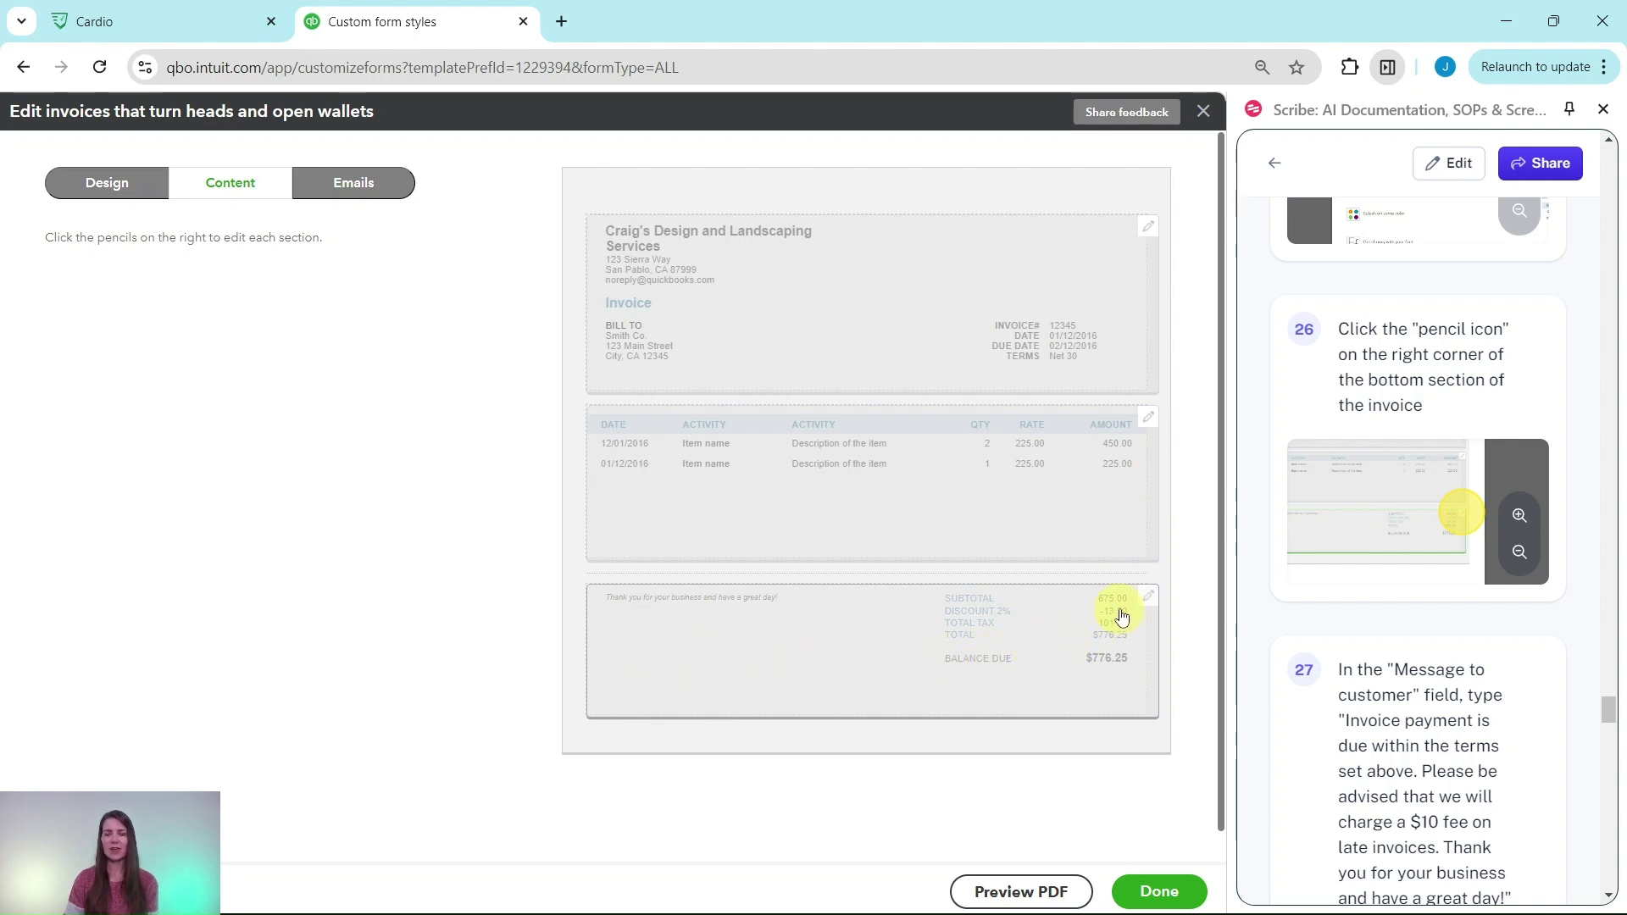
left_click(1151, 597)
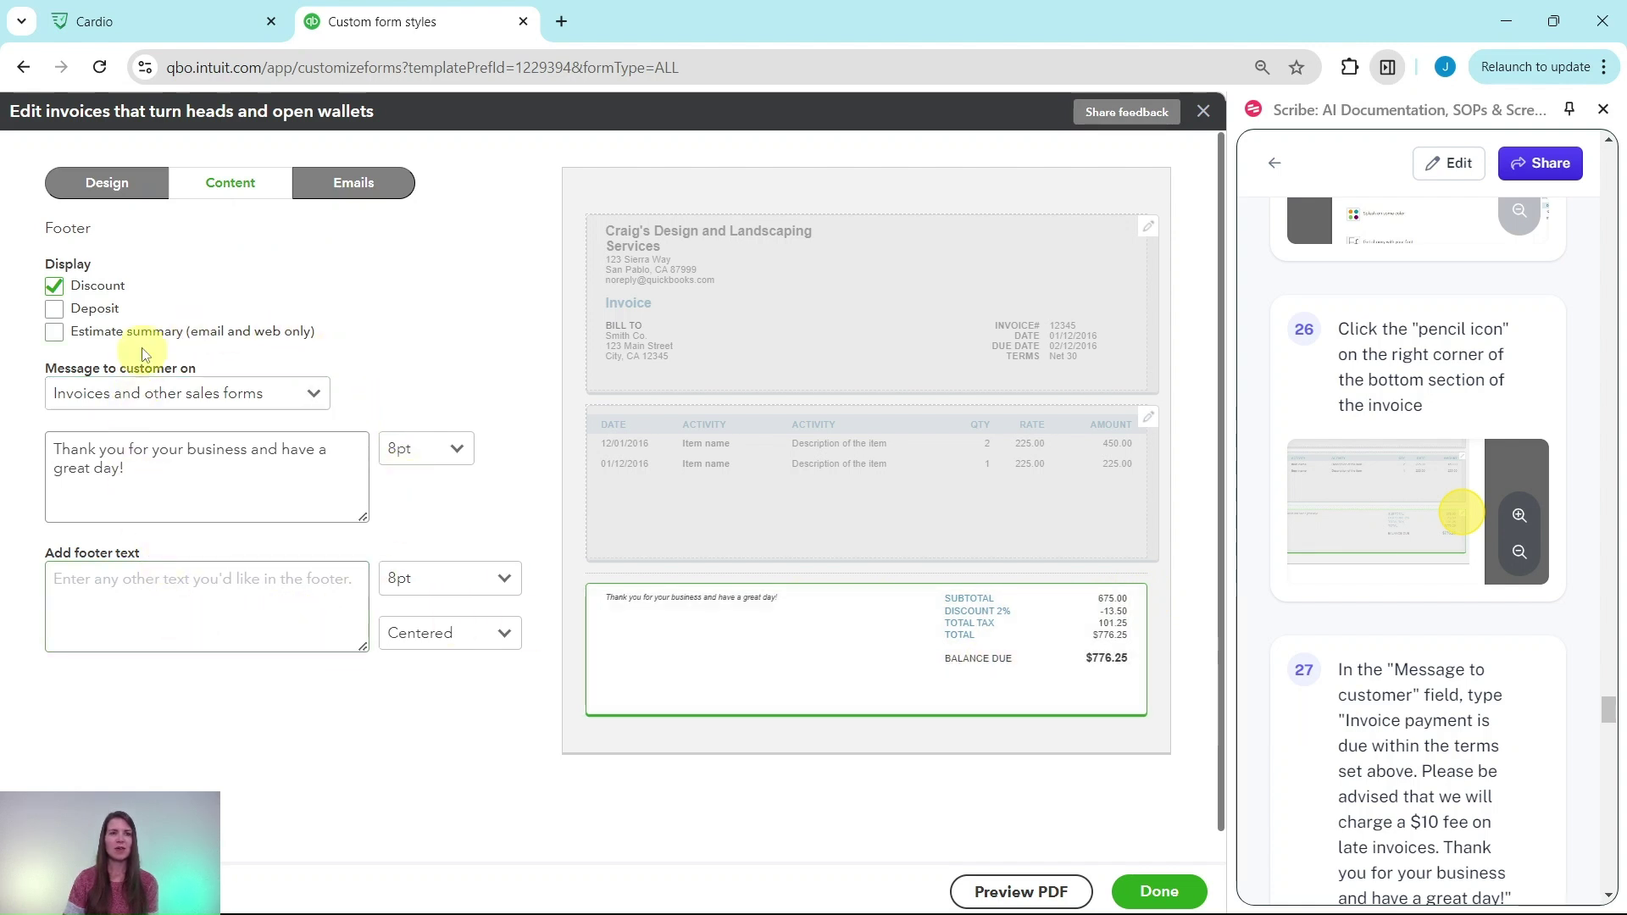
Copy the late fee message to customers from step 27 of the guide, from "Invoice payment is due" through "have a great day!".
scroll(1432, 462, "down", 3)
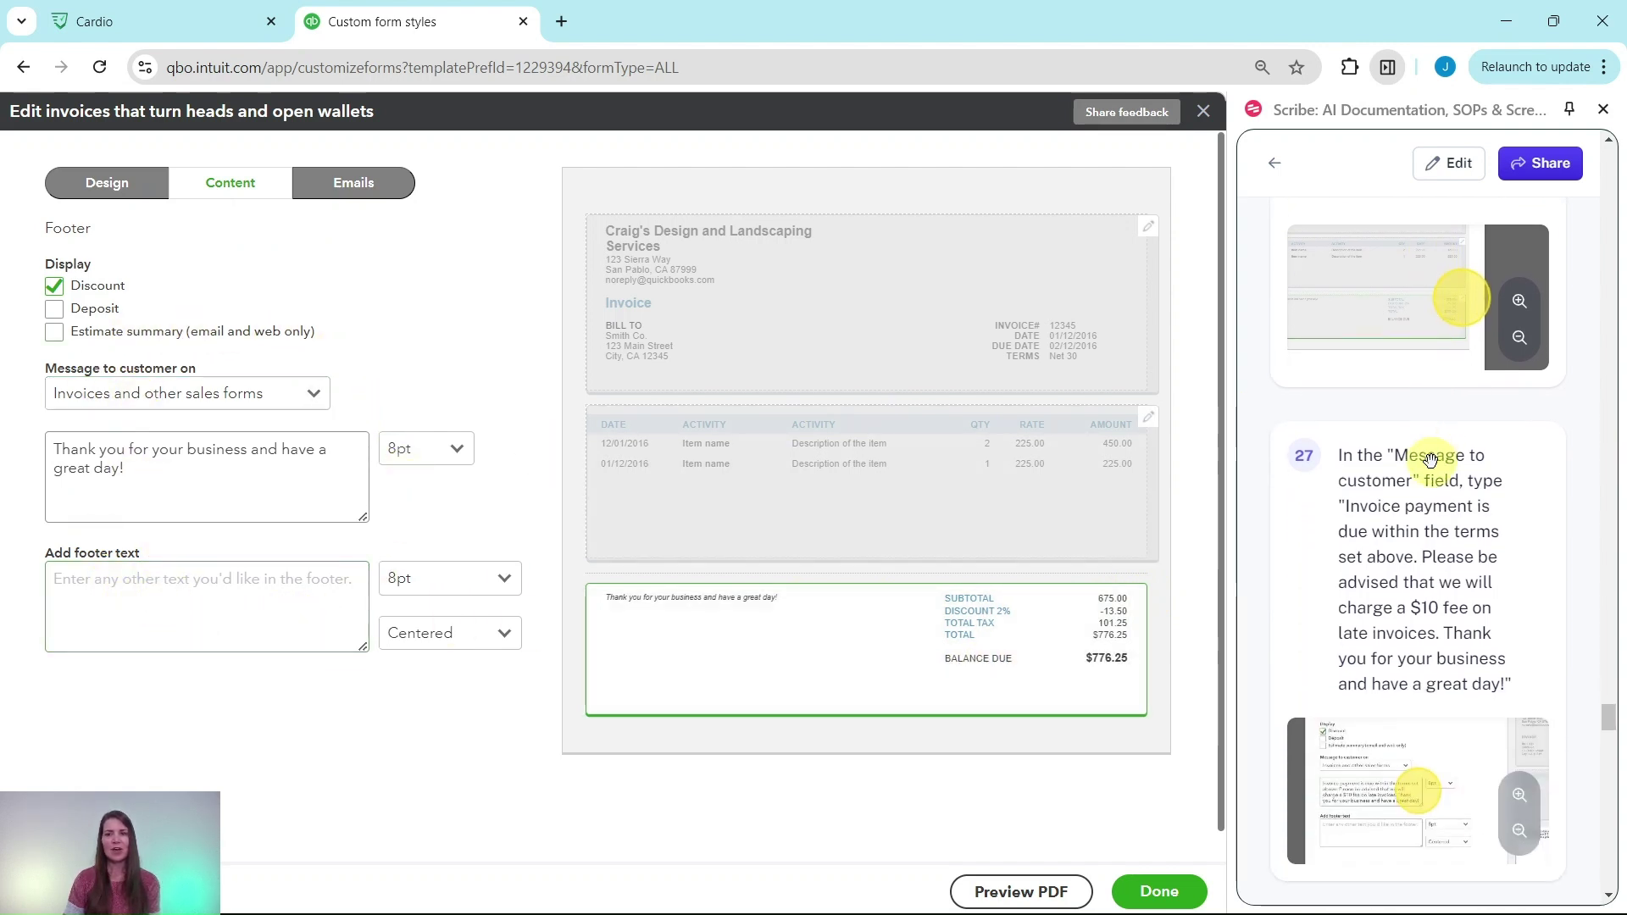
scroll(1431, 461, "down", 3)
scroll(1431, 466, "down", 1)
scroll(1433, 469, "up", 1)
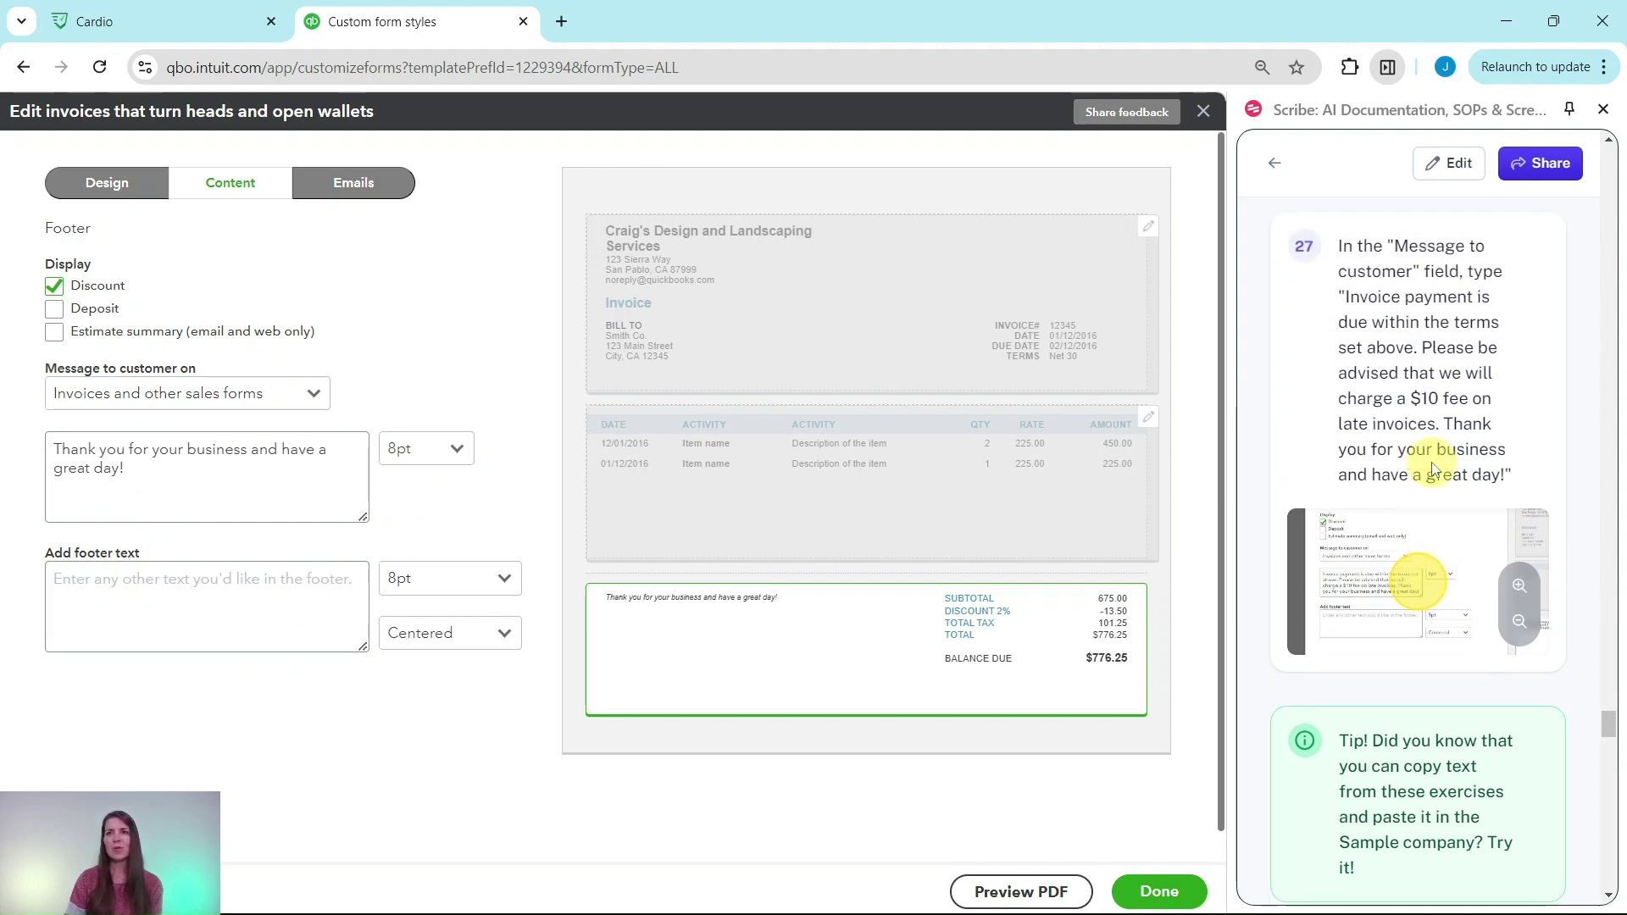
scroll(1431, 458, "down", 2)
scroll(1431, 457, "up", 2)
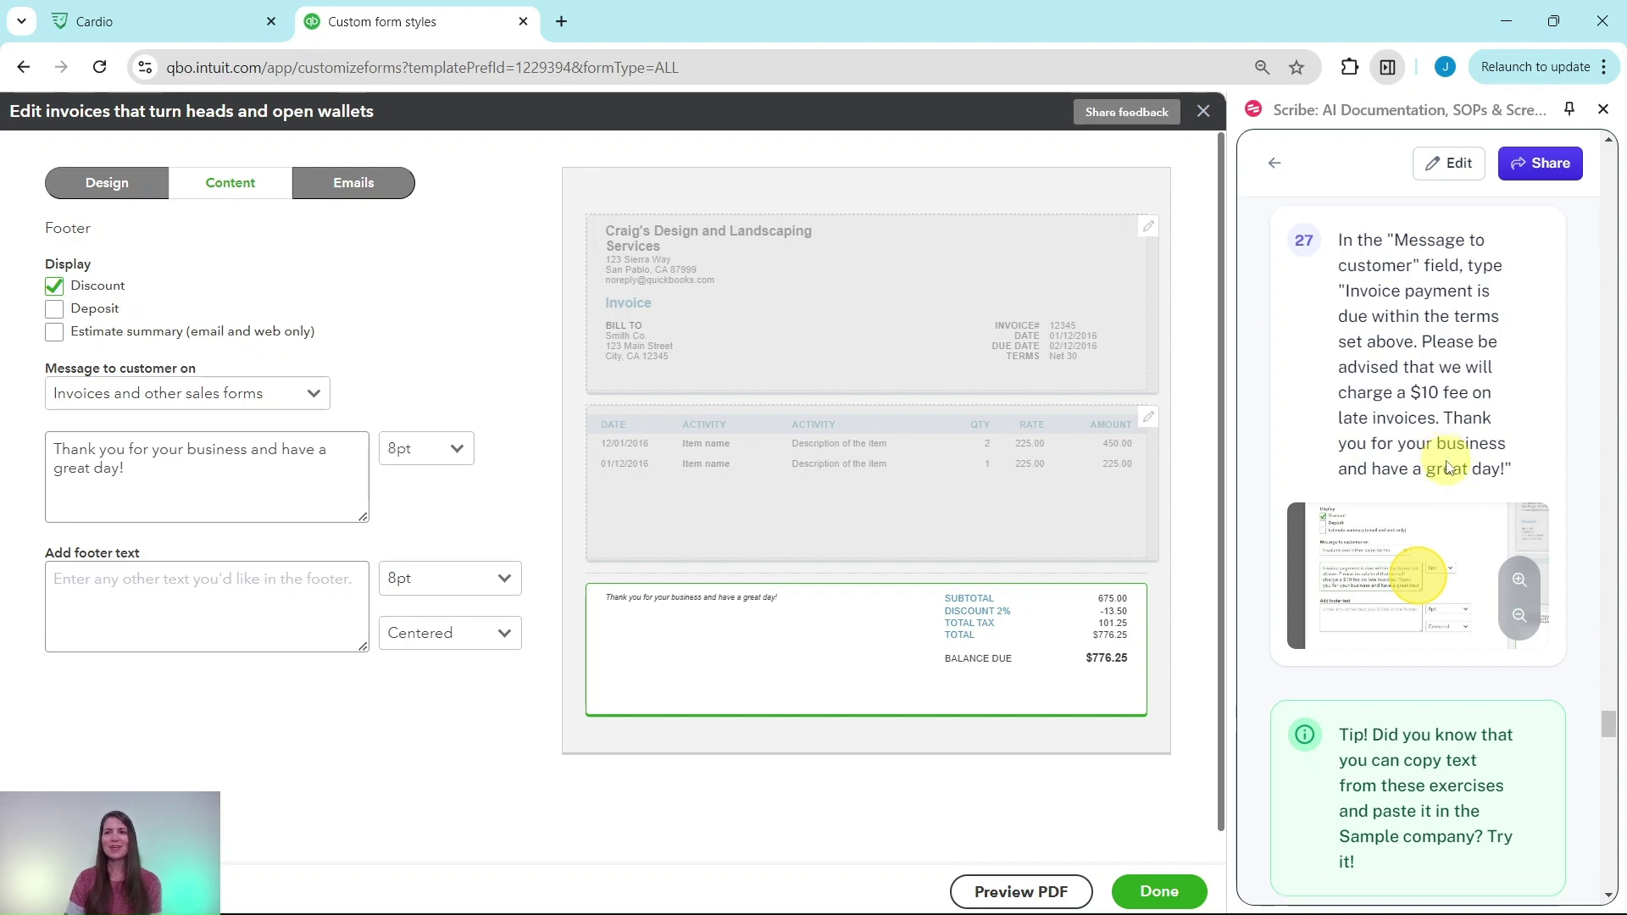
scroll(1441, 462, "down", 2)
scroll(1437, 398, "up", 2)
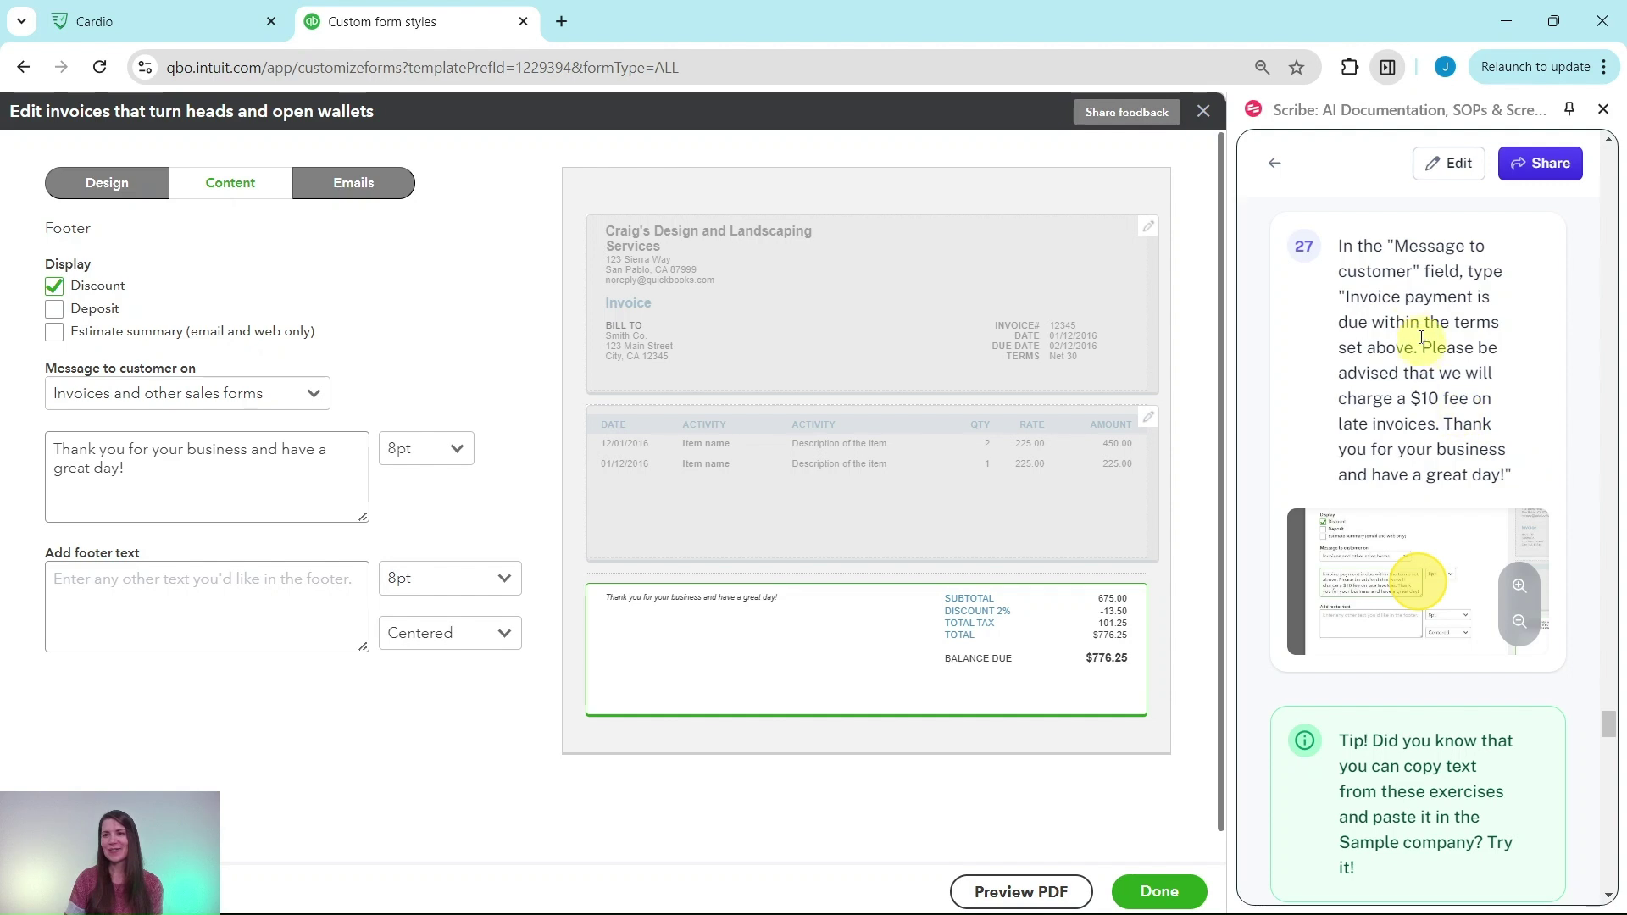
left_click_drag(1345, 297, 1496, 471)
key("ctrl+c")
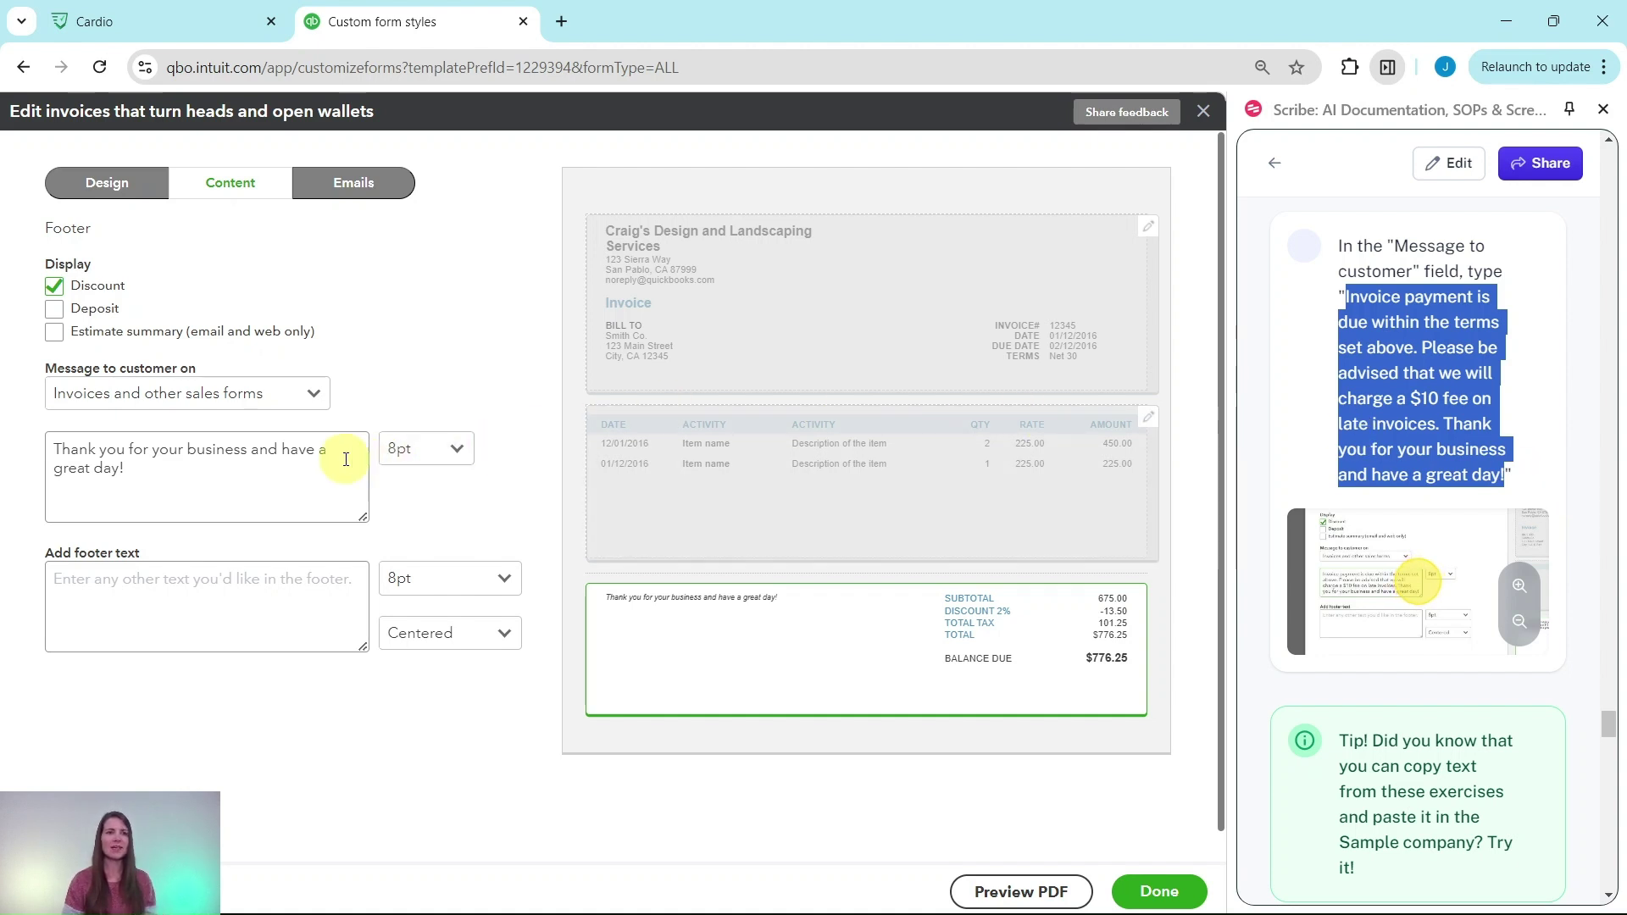
Replace the message to customer on invoices and other sales forms with the copied text about payment terms and the $10 late fee.
left_click(180, 484)
left_click_drag(182, 480, 19, 439)
key("BackSpace")
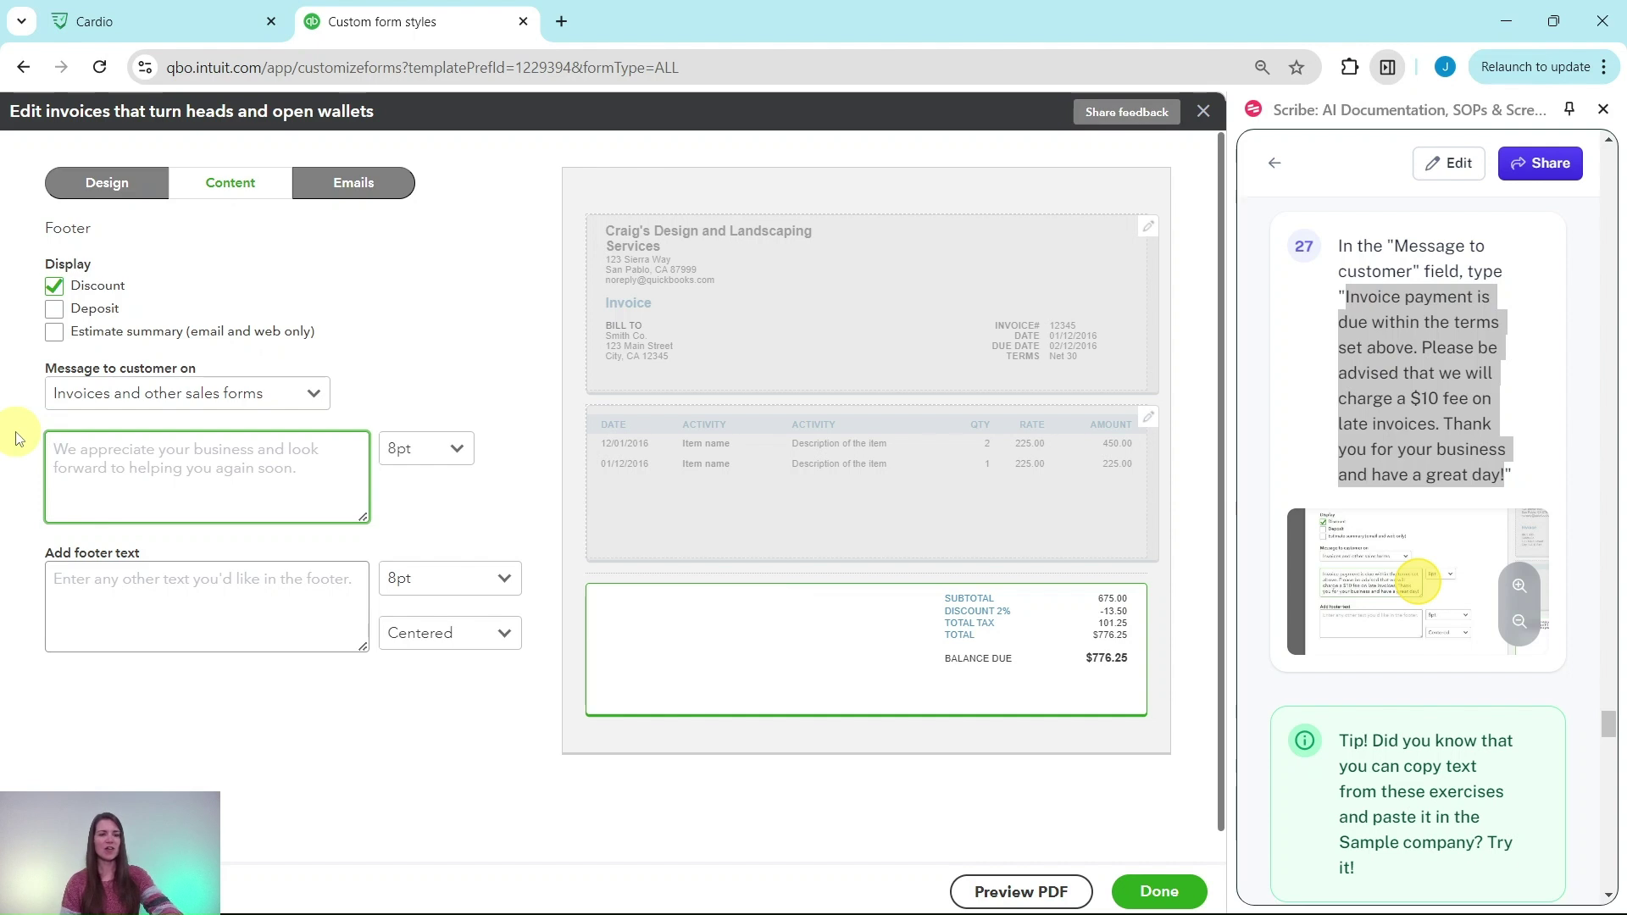
key("ctrl+v")
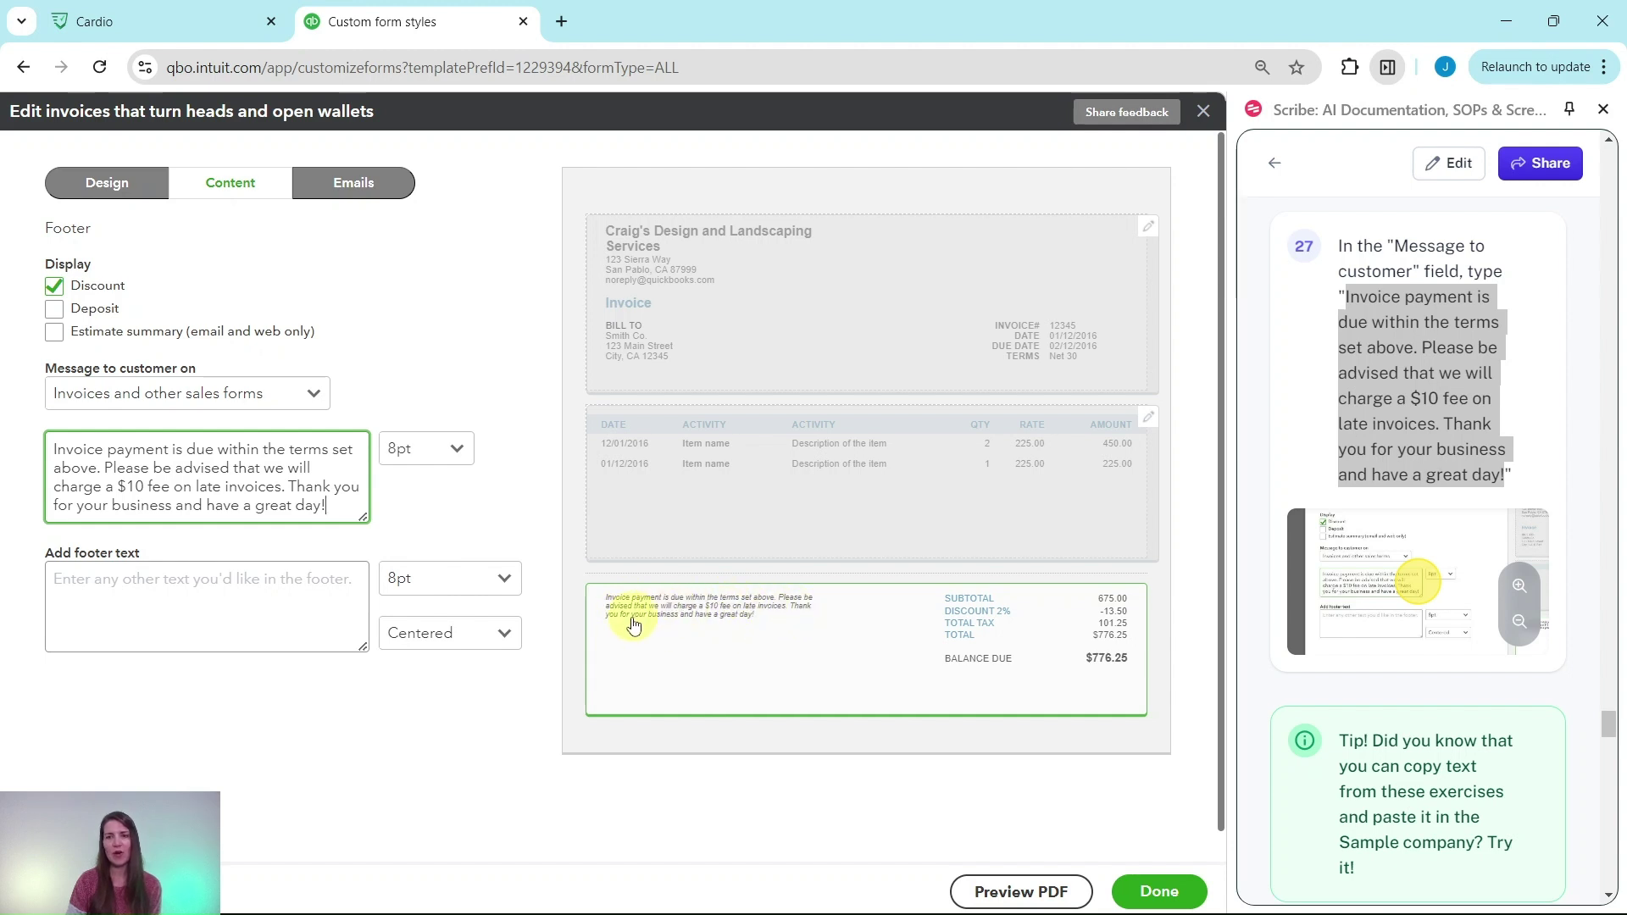
Check the guide's next instruction and save the edited Standard form style.
scroll(1478, 606, "down", 5)
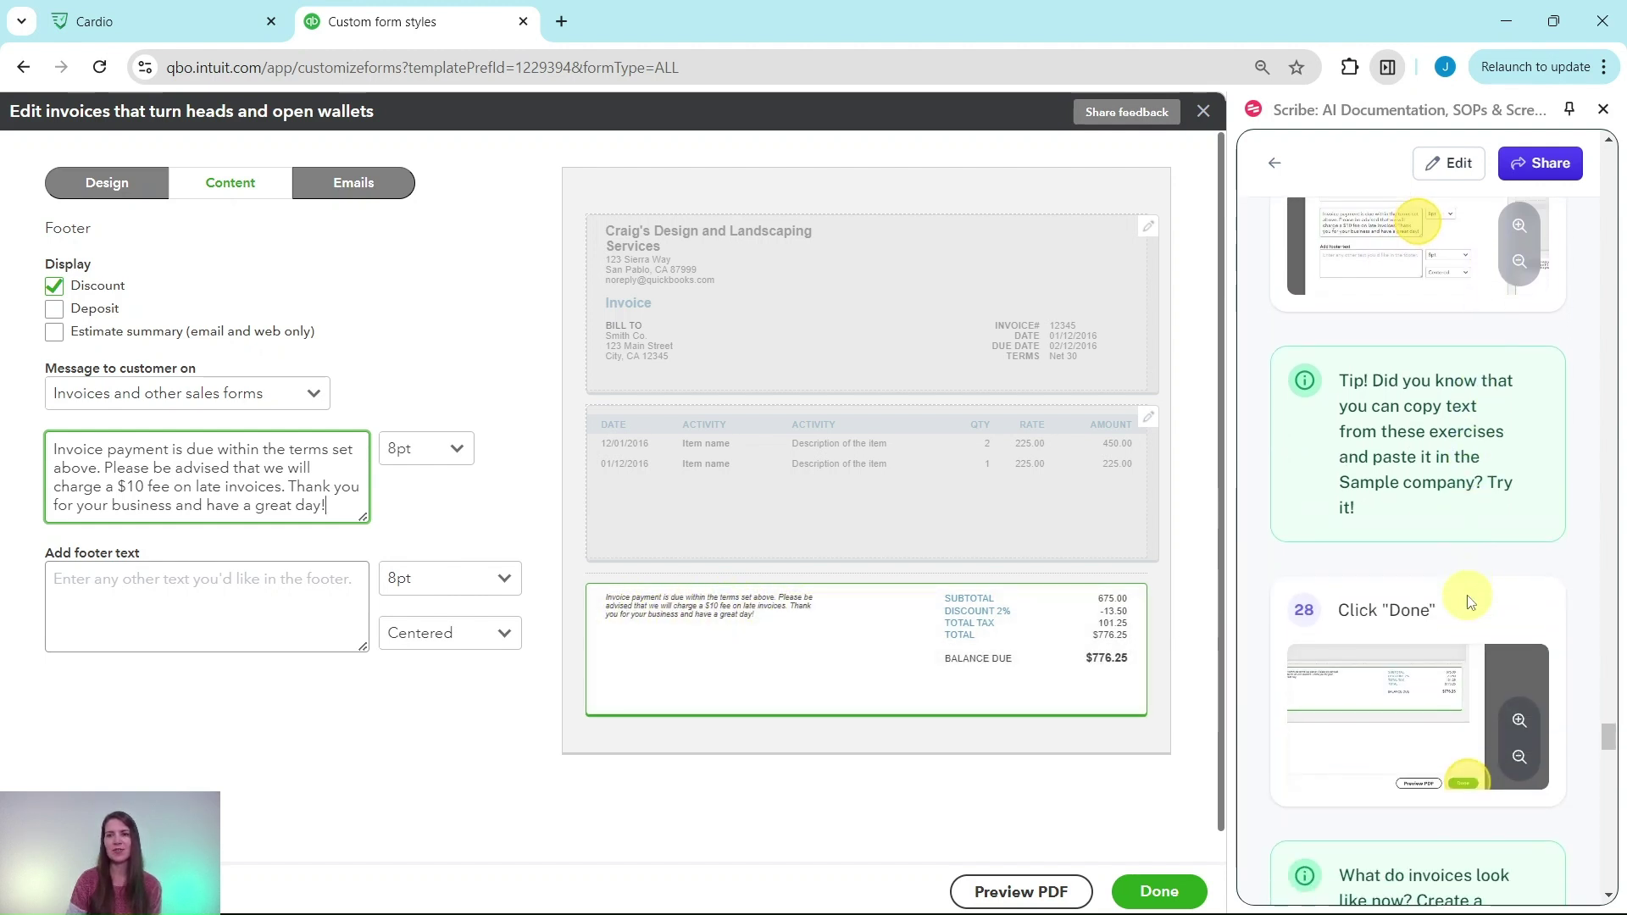
scroll(1471, 602, "down", 2)
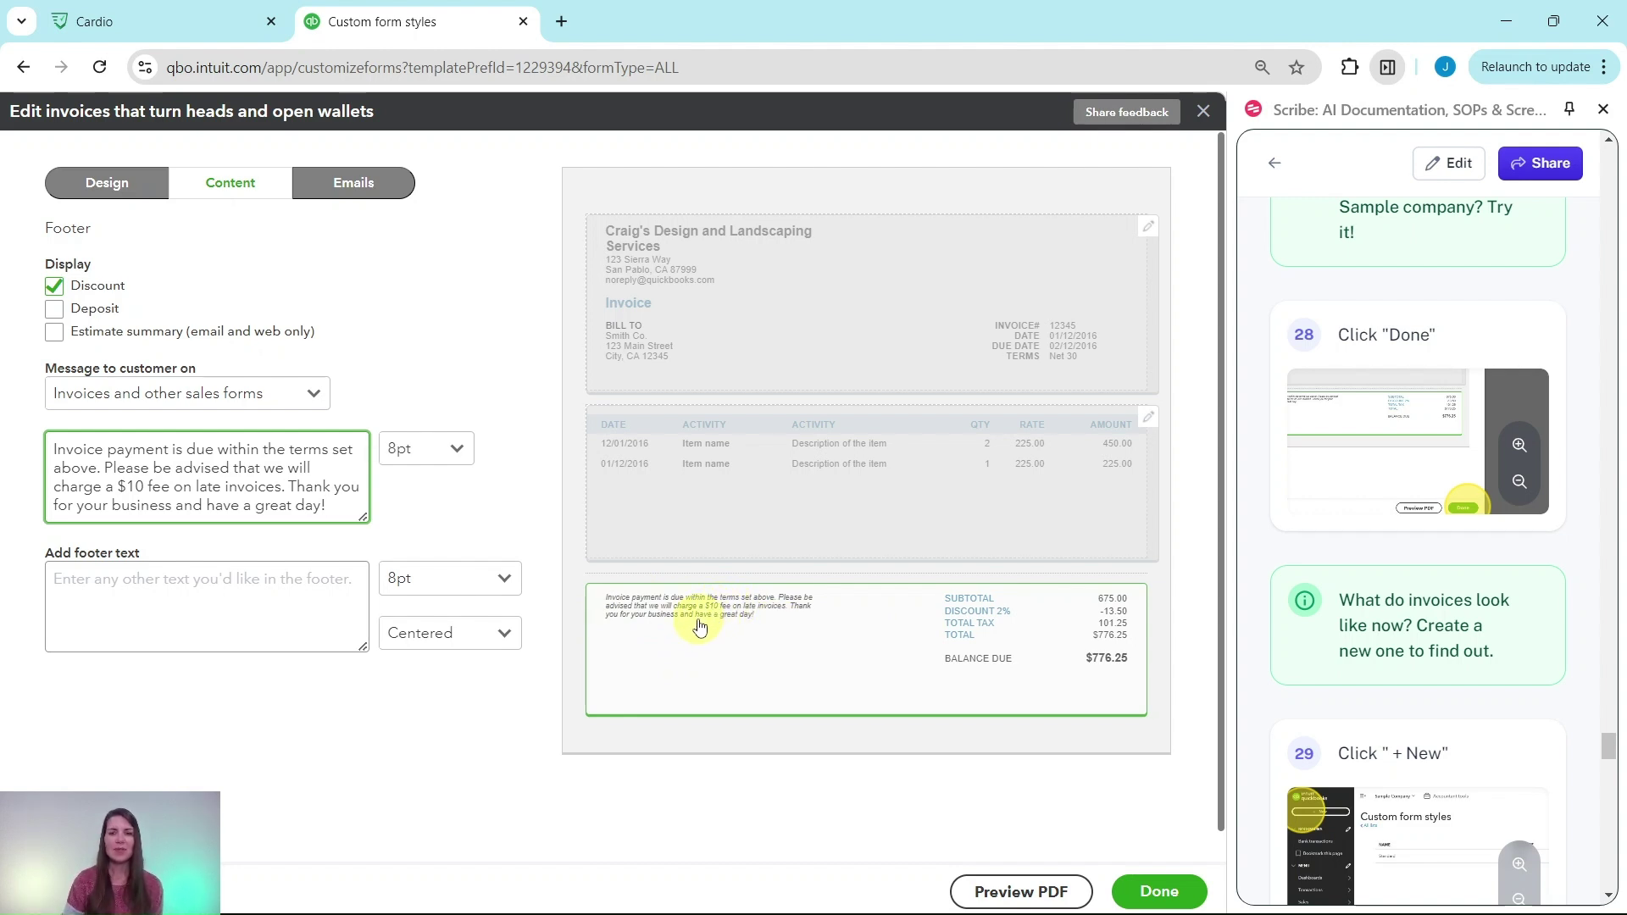
left_click(1170, 891)
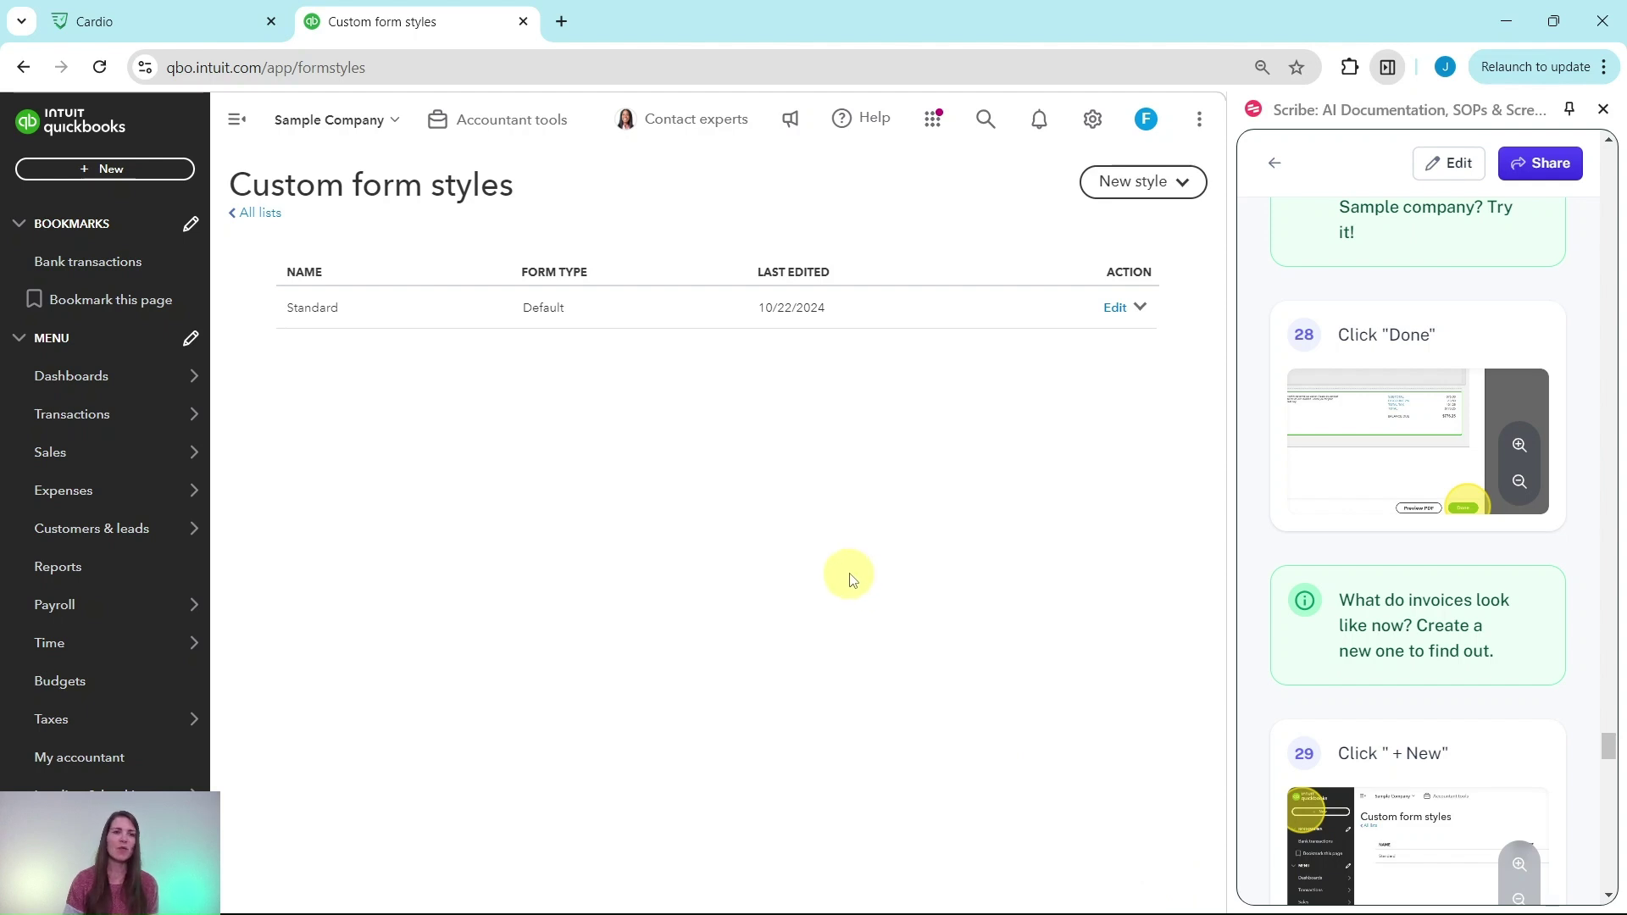
Start a new invoice as the guide instructs and select Amy's Bird Sanctuary as the customer.
scroll(1390, 542, "down", 3)
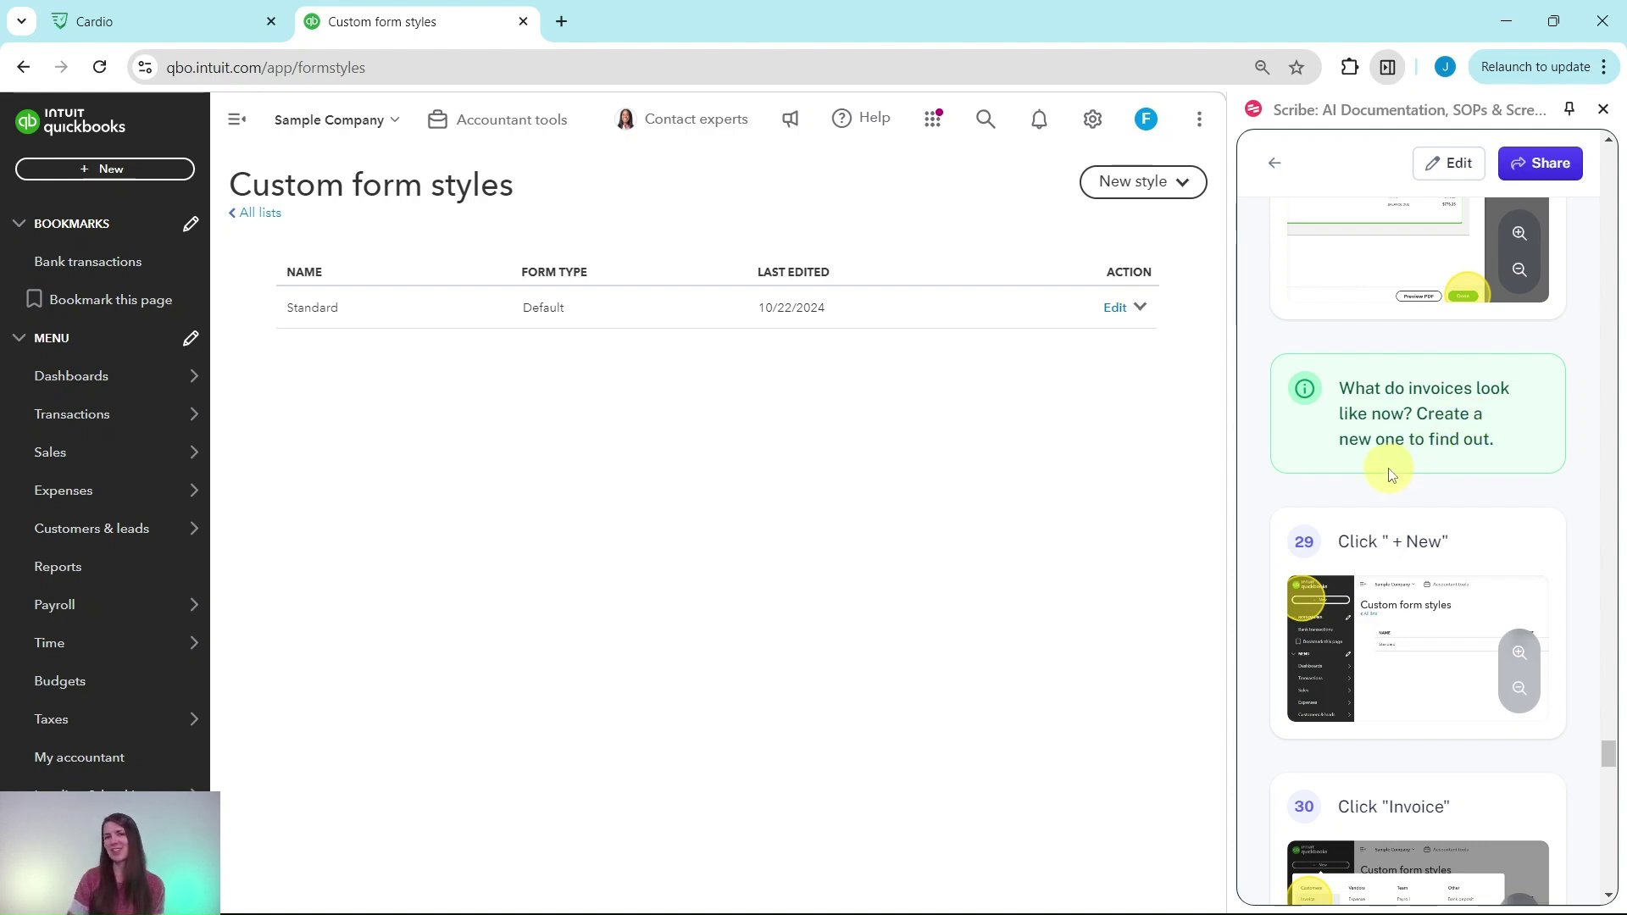
scroll(1390, 475, "down", 3)
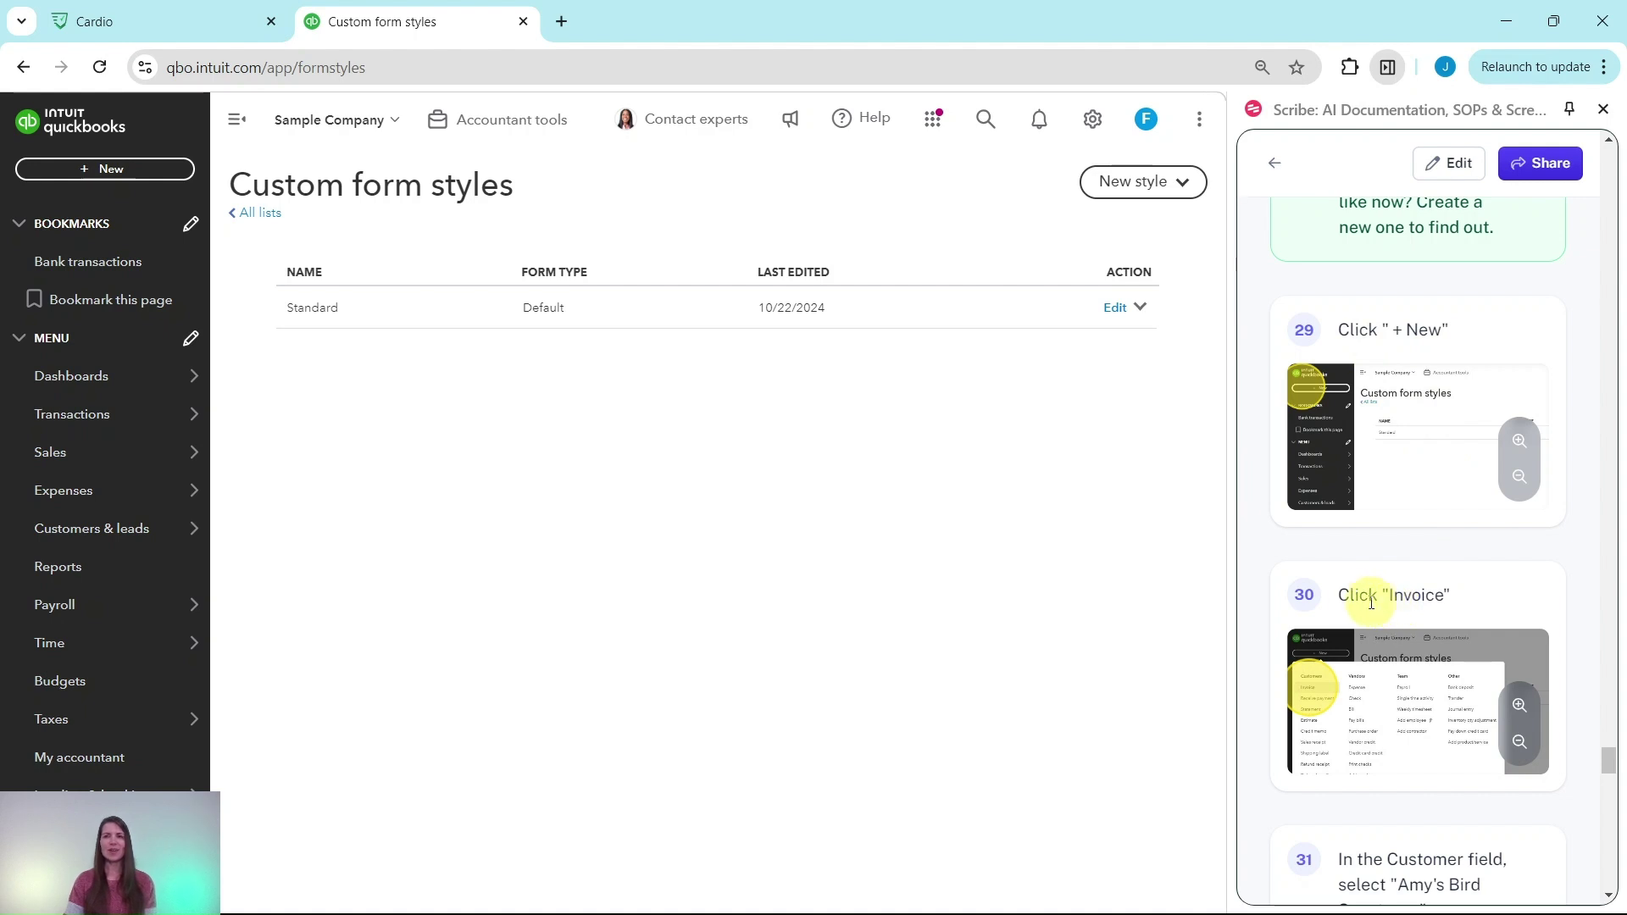
left_click(103, 171)
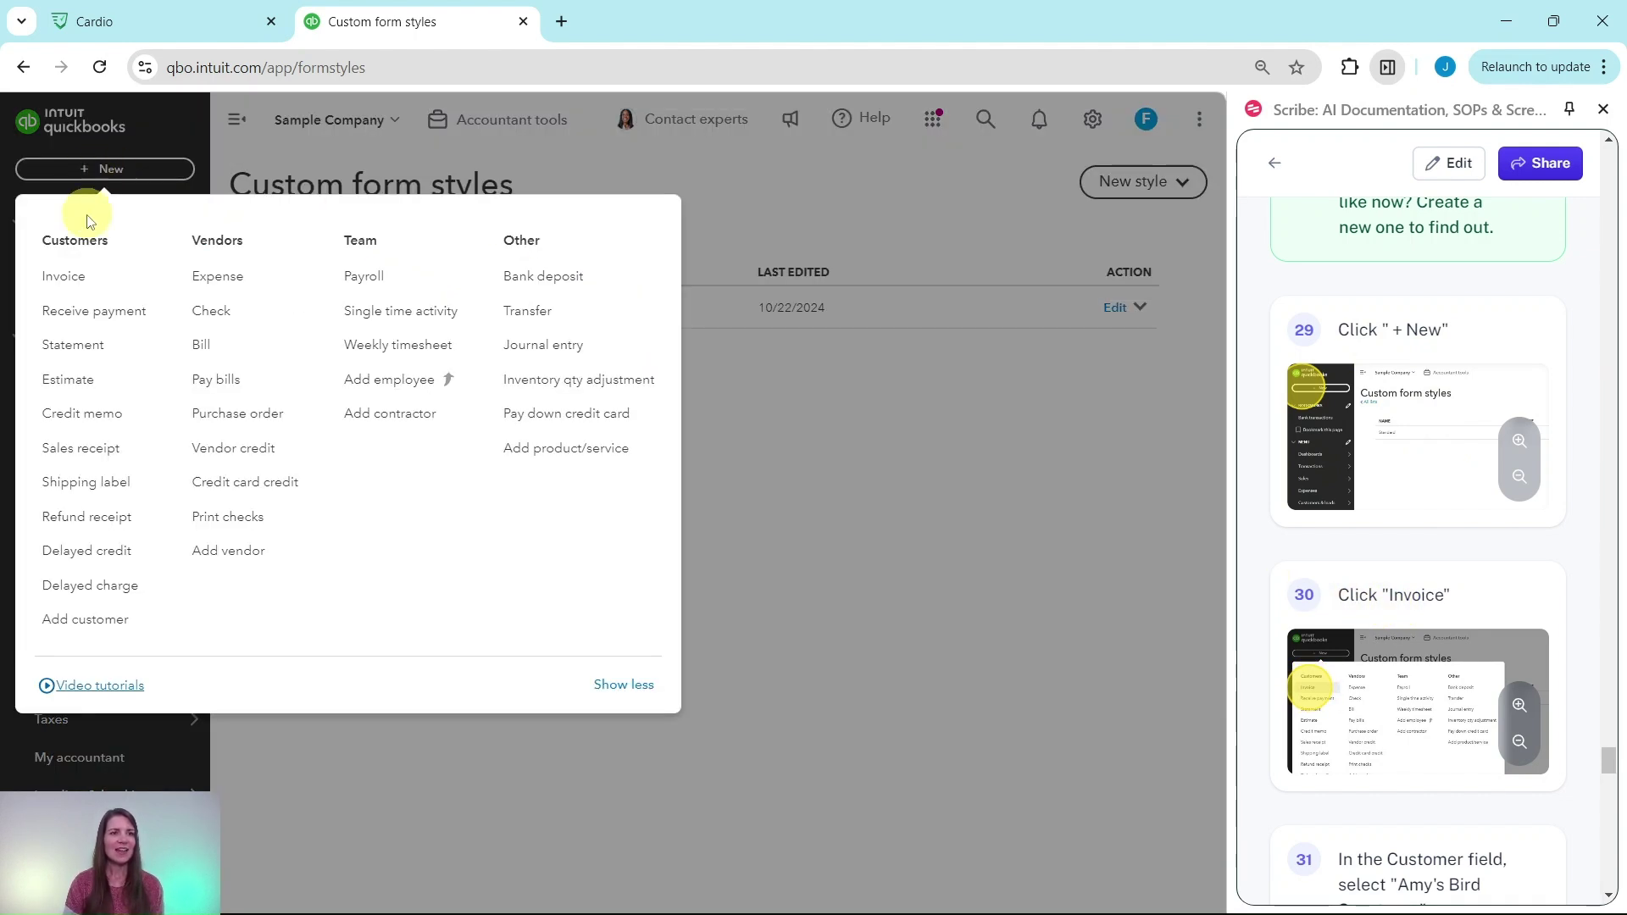
left_click(69, 285)
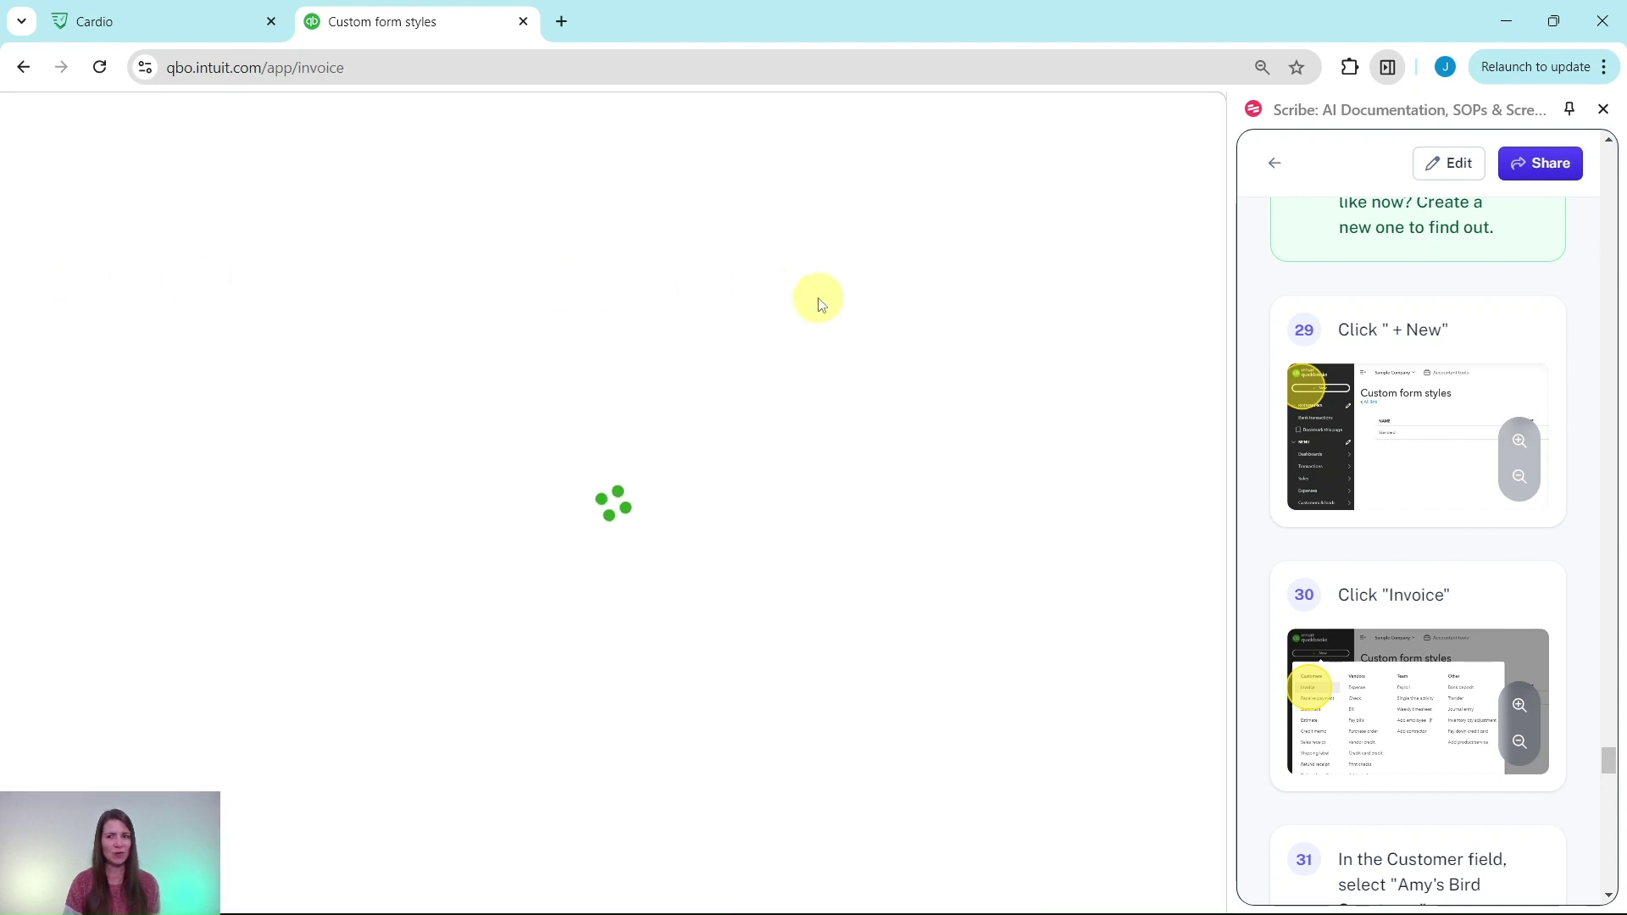
scroll(1466, 493, "down", 5)
scroll(1465, 493, "down", 1)
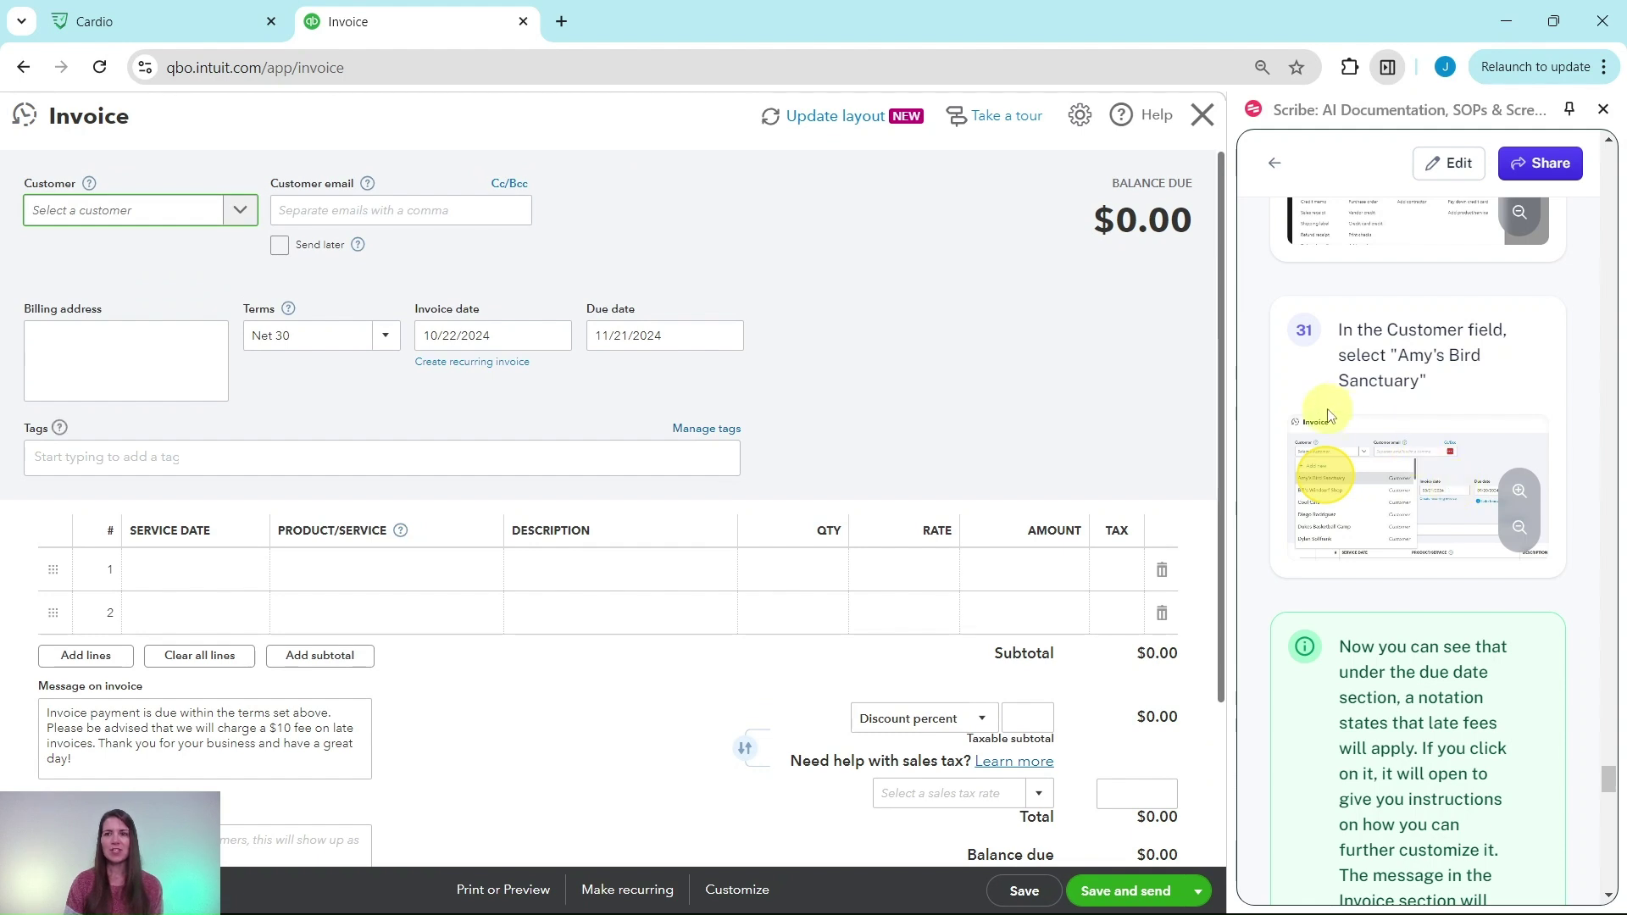
left_click(241, 216)
left_click(127, 293)
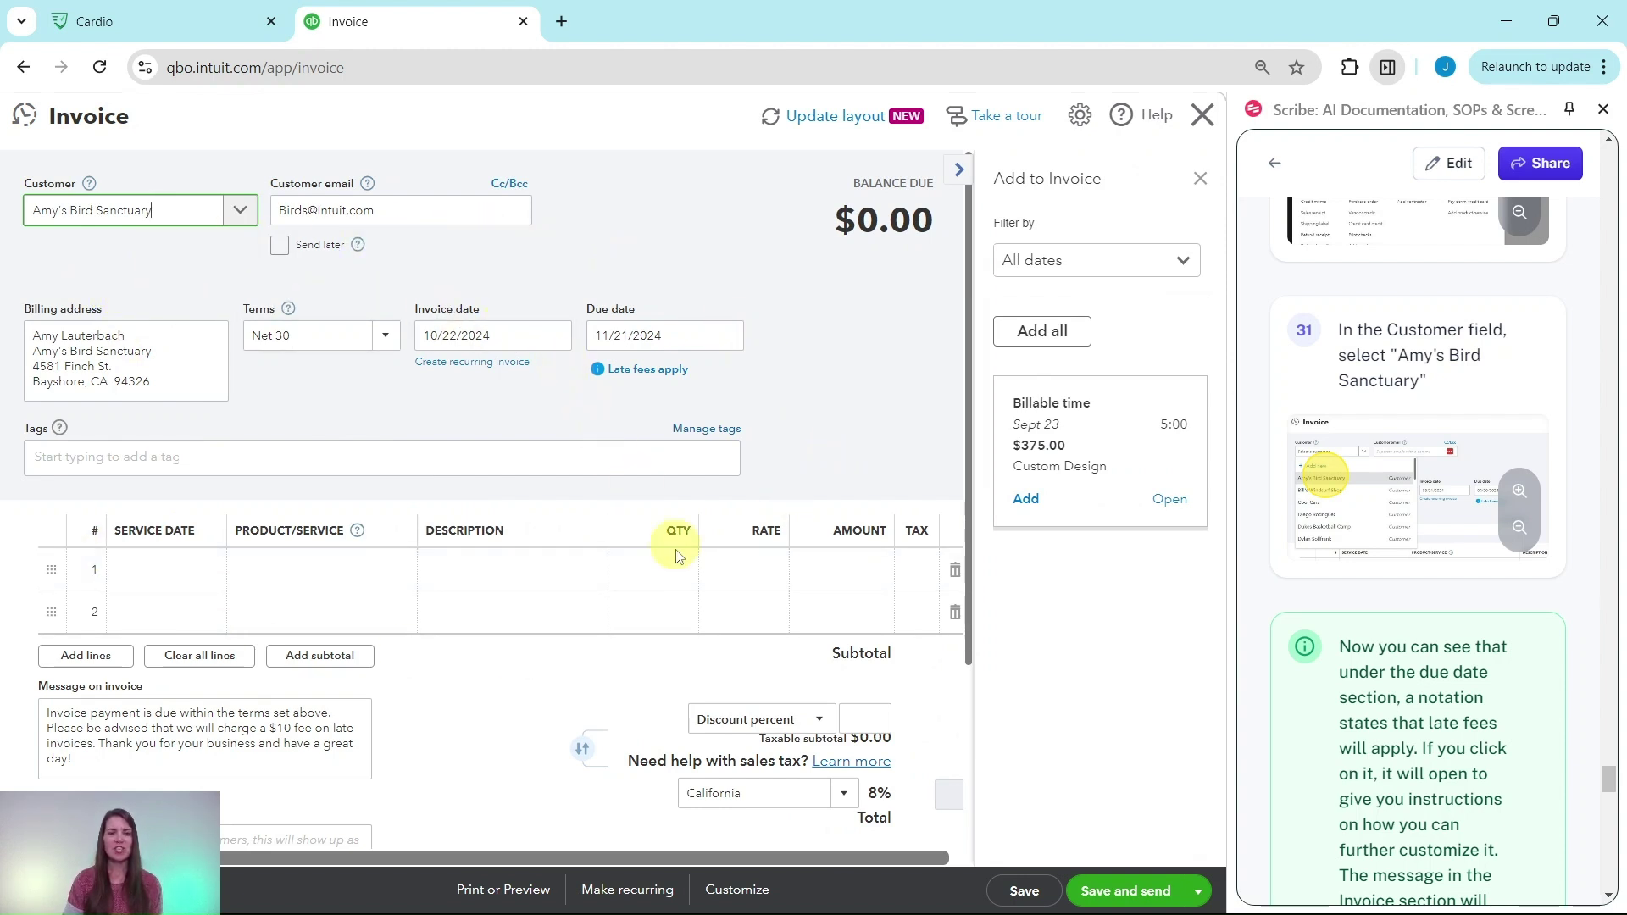
Examine the invoice's late fee details and its message to the customer, comparing them with the guide's explanation.
scroll(1314, 585, "down", 4)
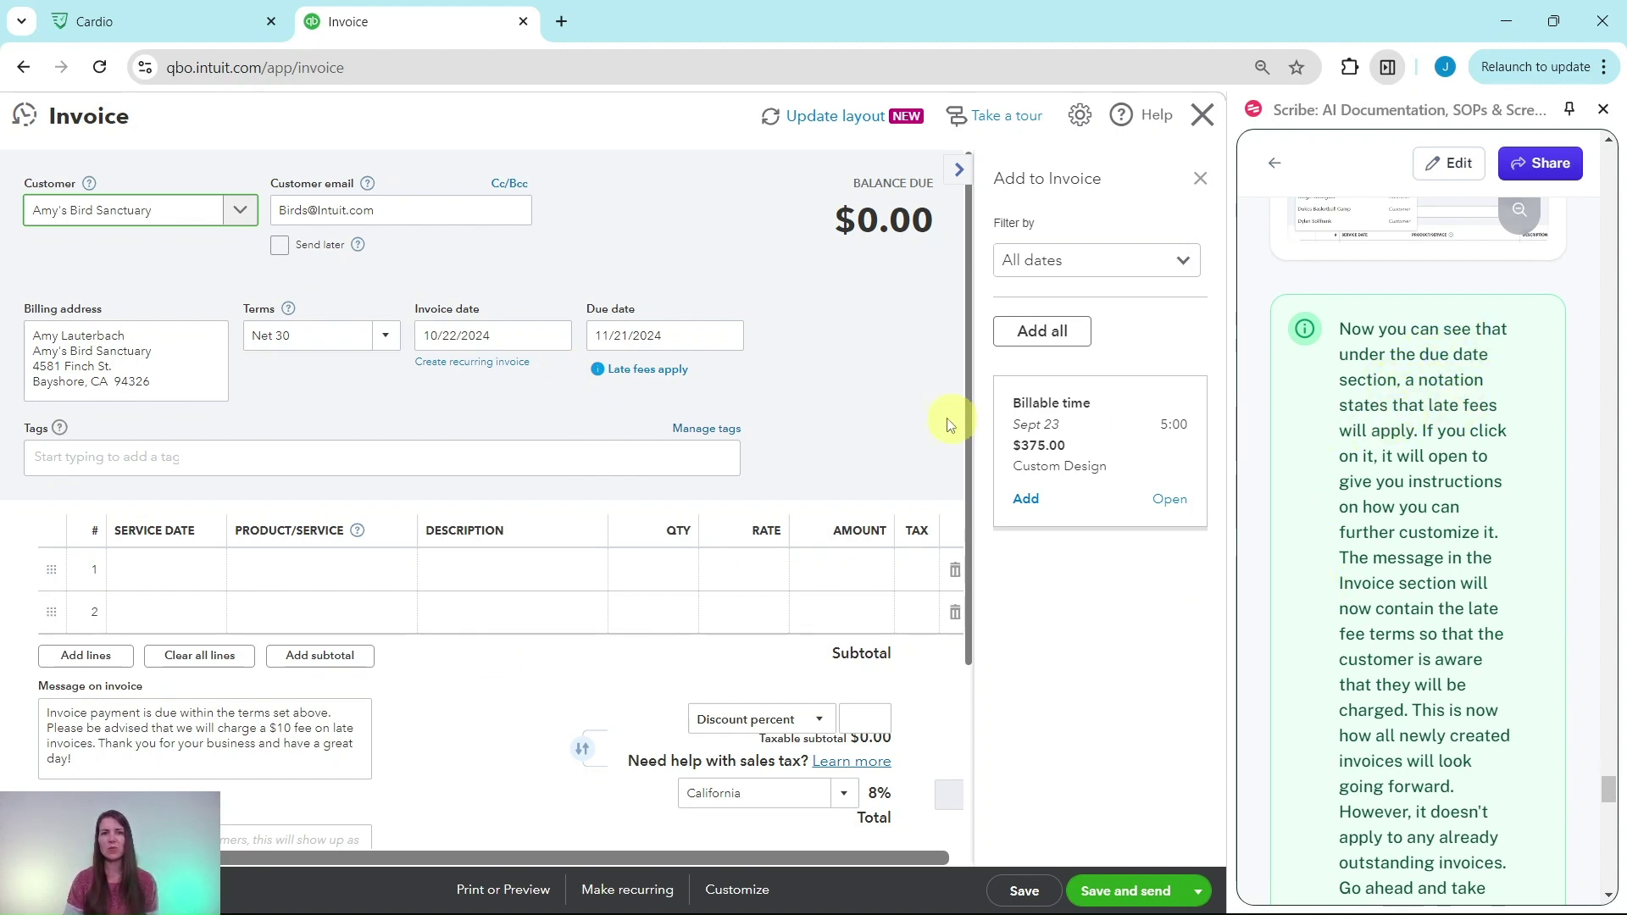
left_click(618, 373)
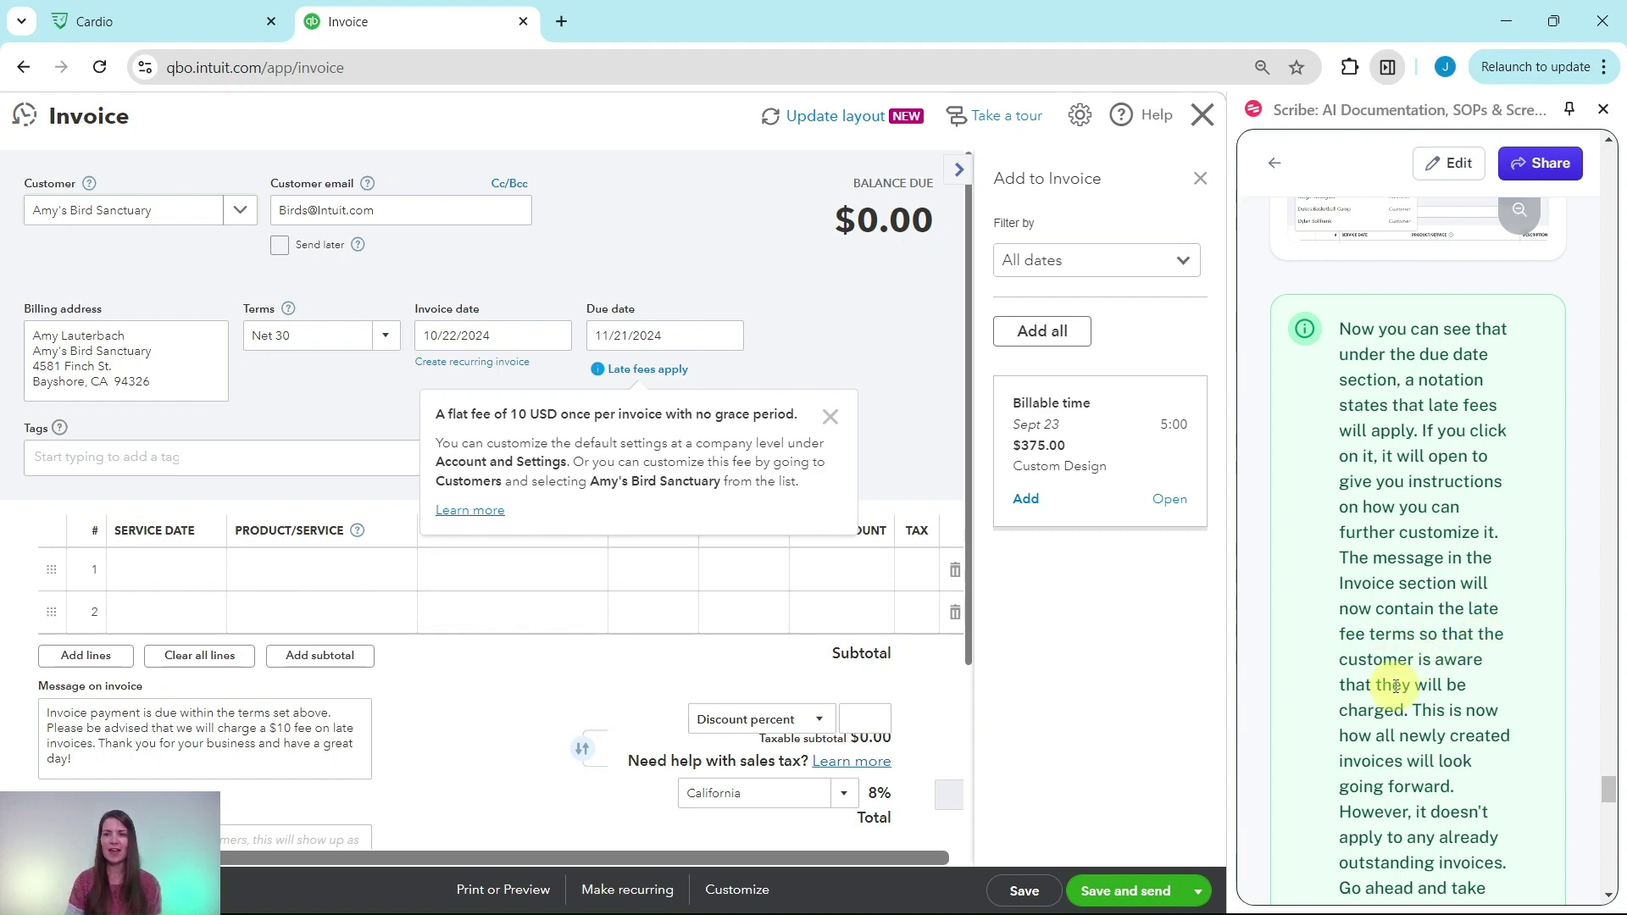
scroll(309, 661, "down", 3)
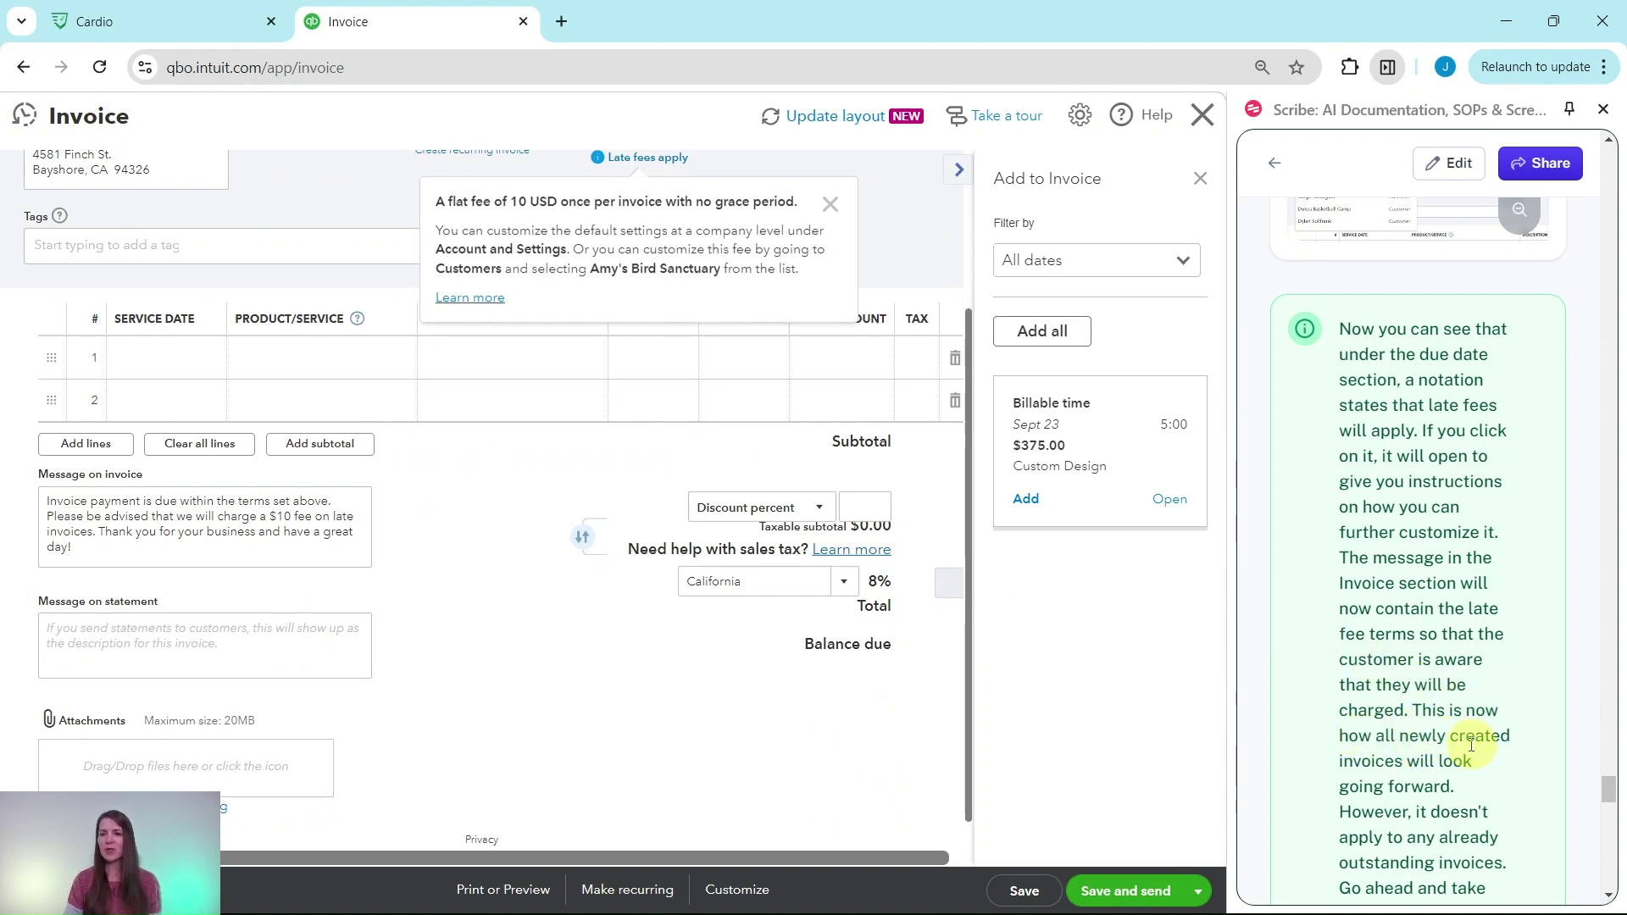
scroll(1398, 763, "down", 5)
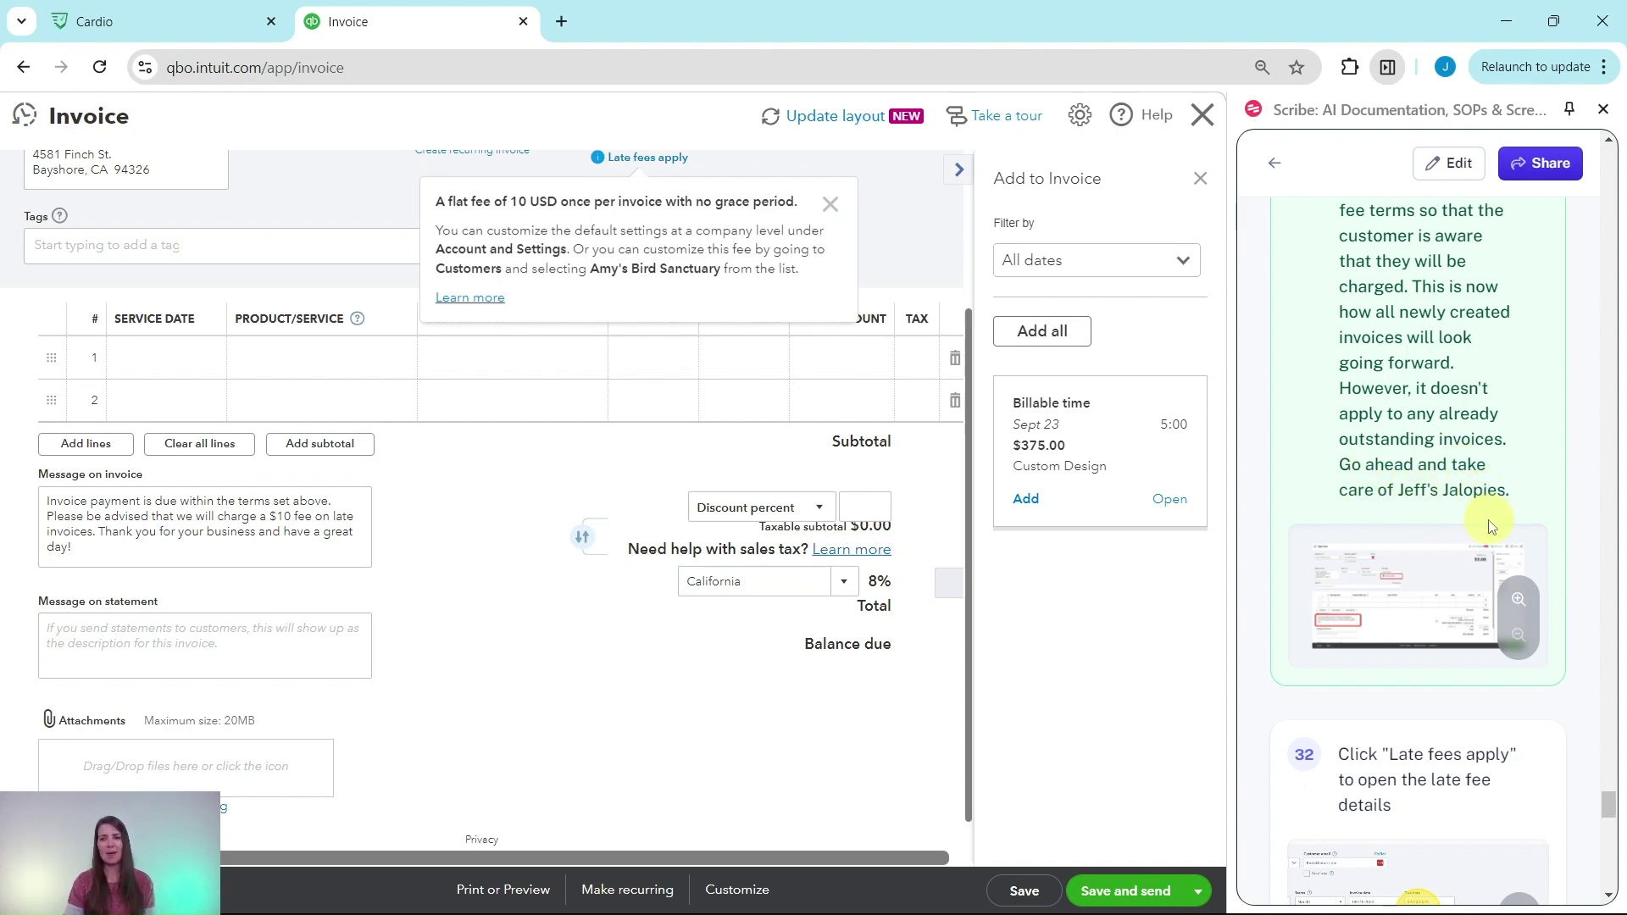
scroll(1491, 527, "down", 5)
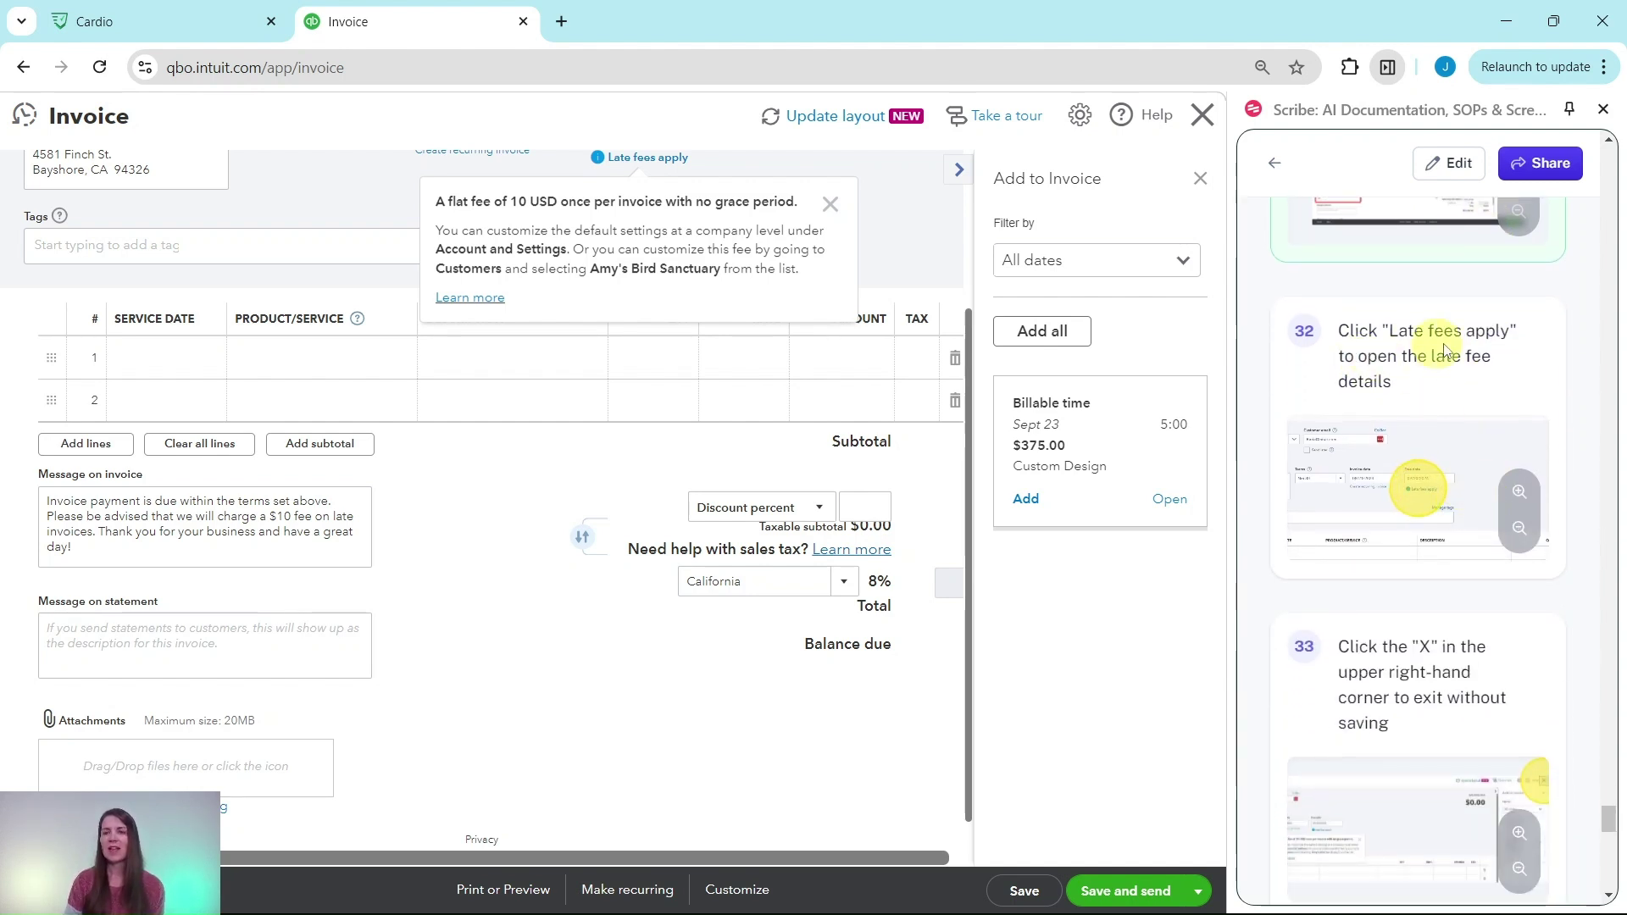
Leave the new Amy's Bird Sanctuary invoice without saving it.
scroll(759, 477, "up", 3)
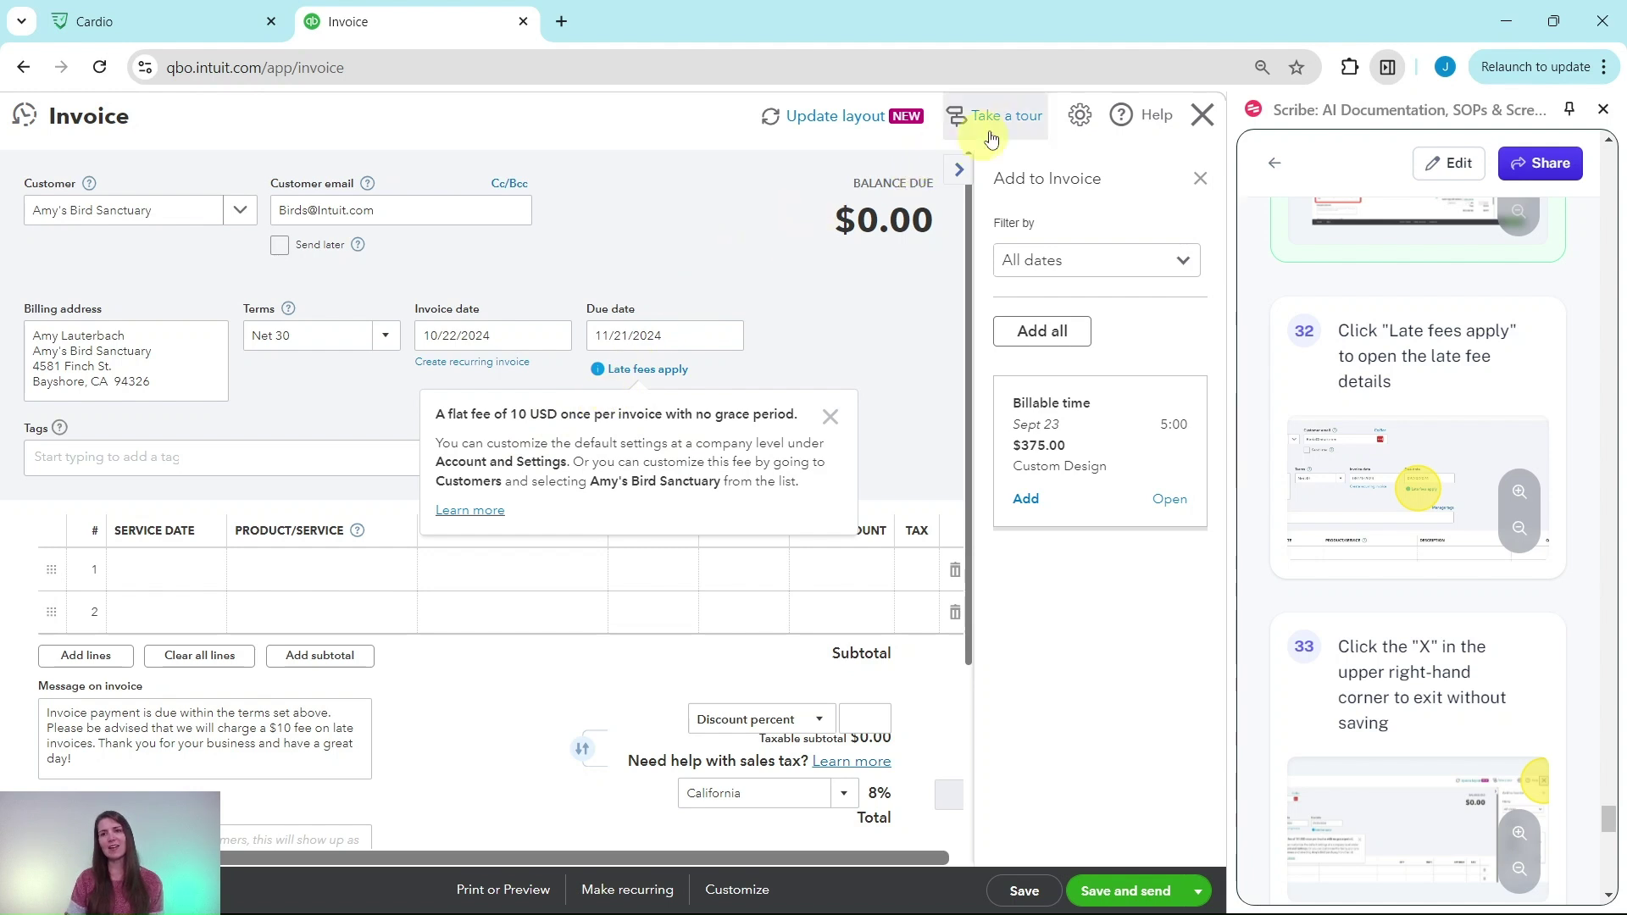
left_click(1203, 110)
scroll(1427, 581, "down", 6)
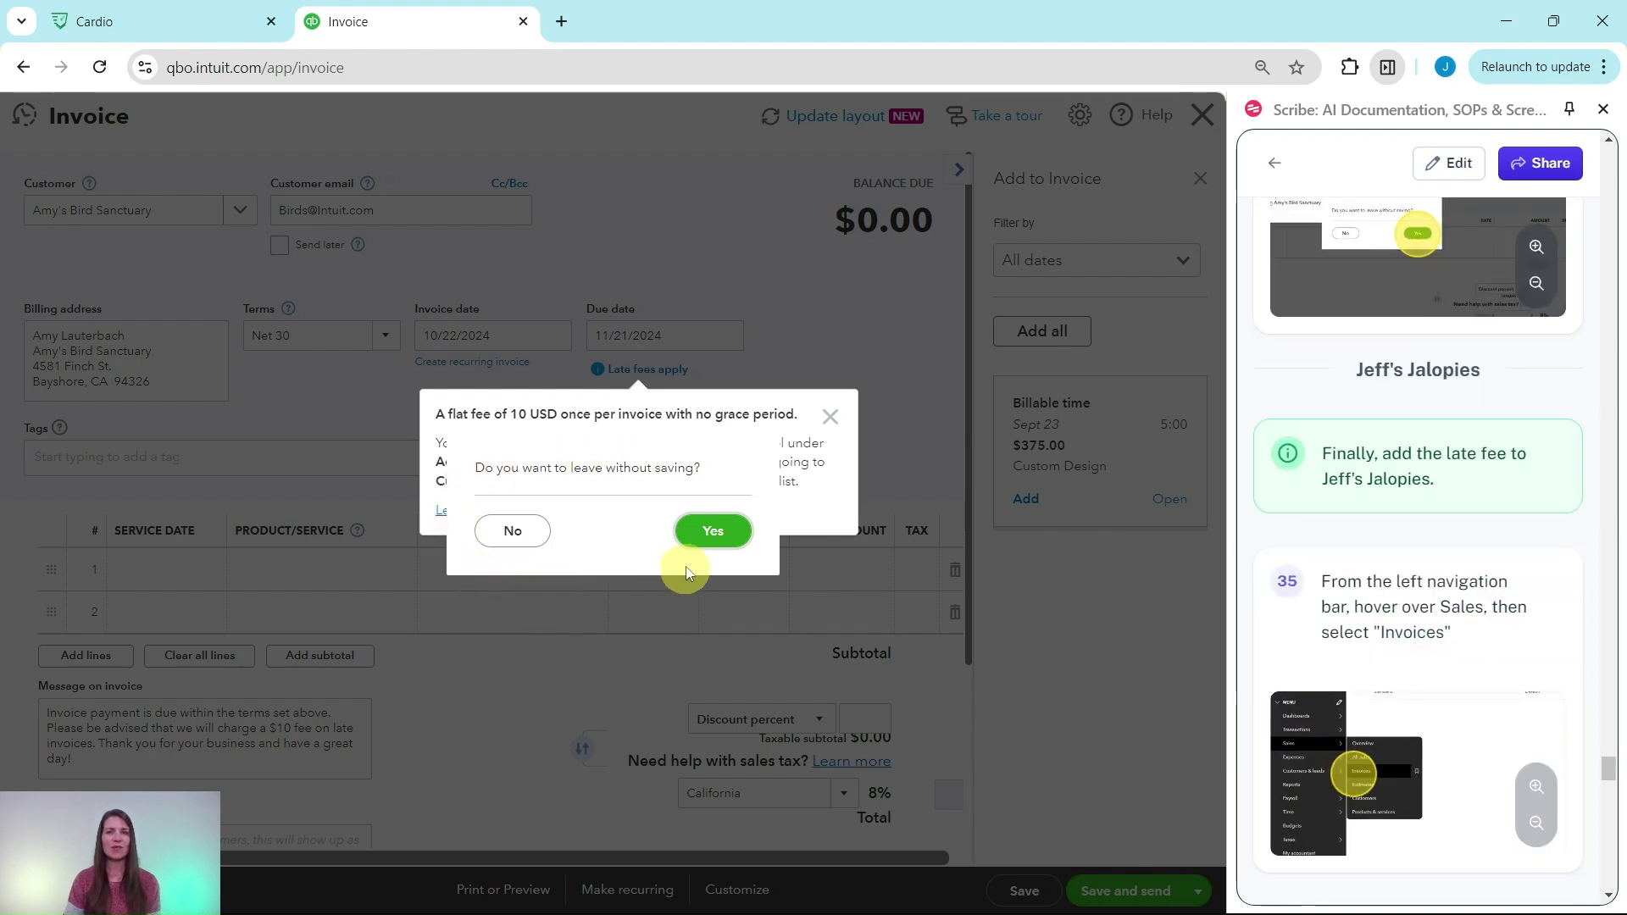
left_click(714, 534)
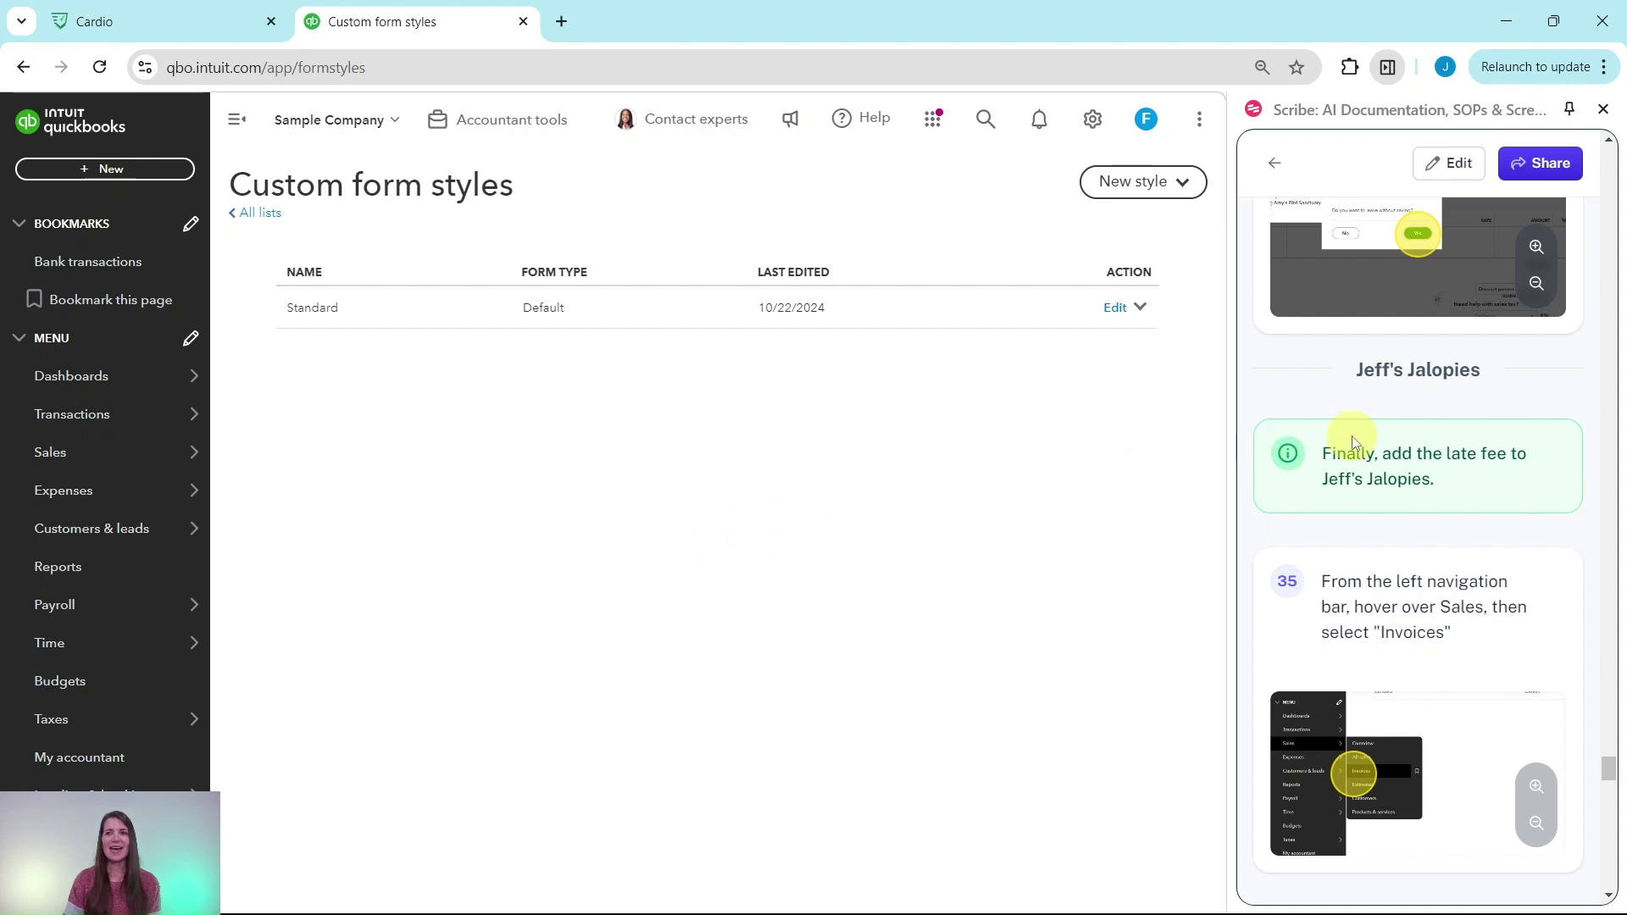
Check the guide's Jeff's Jalopies section and go to the list of sales invoices.
scroll(1351, 435, "up", 3)
scroll(1352, 439, "down", 2)
scroll(1352, 439, "down", 2)
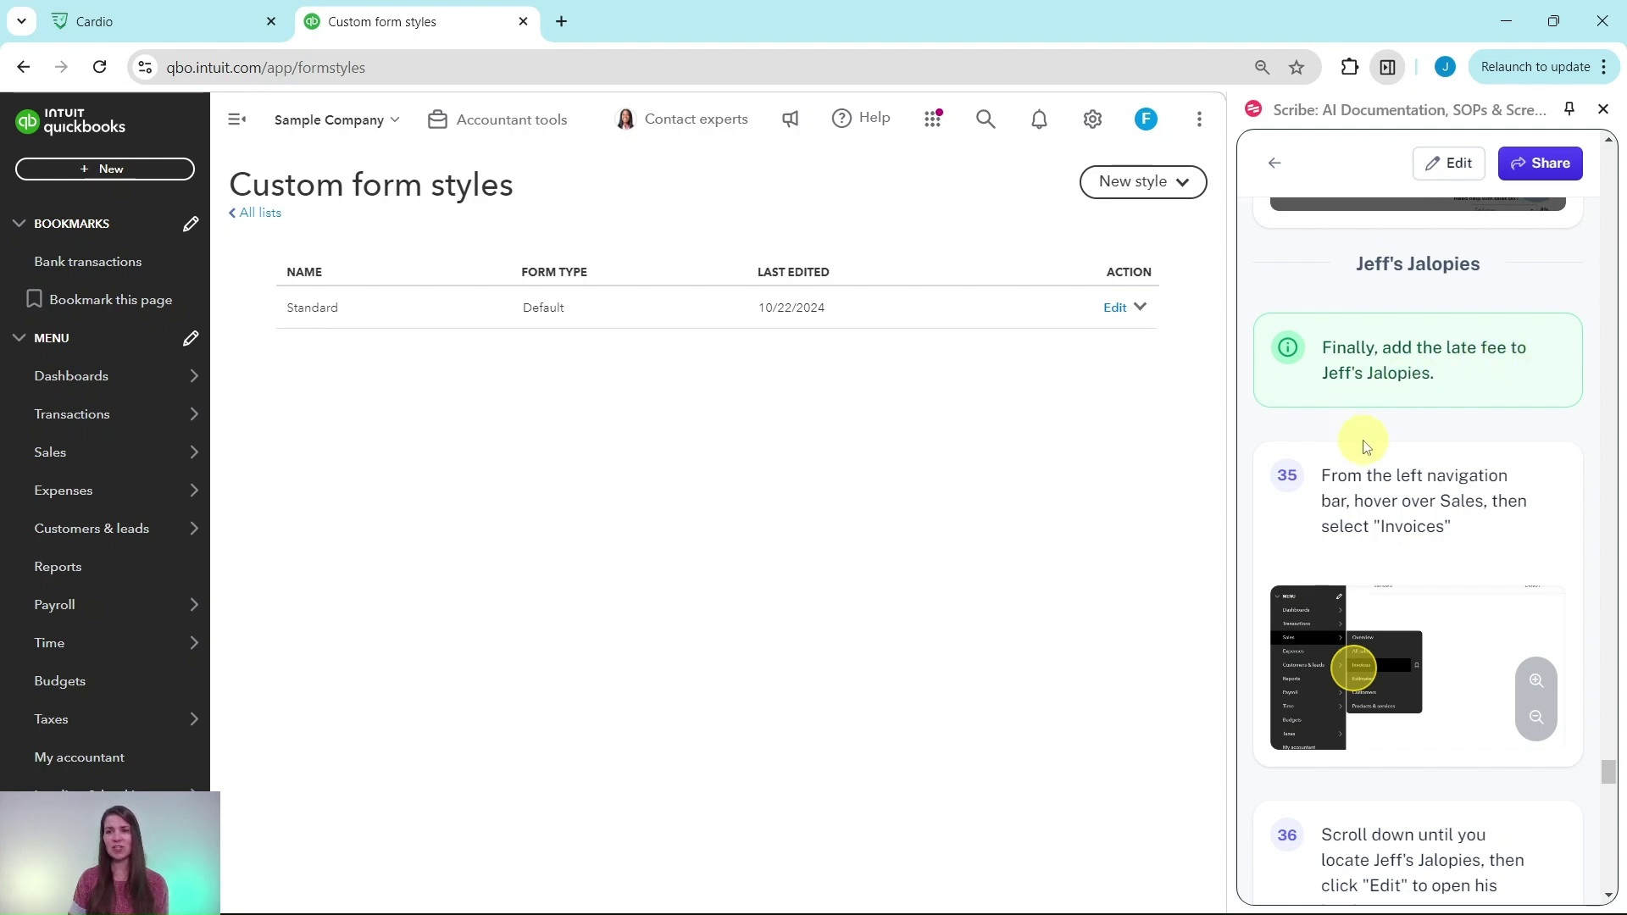
scroll(1362, 423, "down", 1)
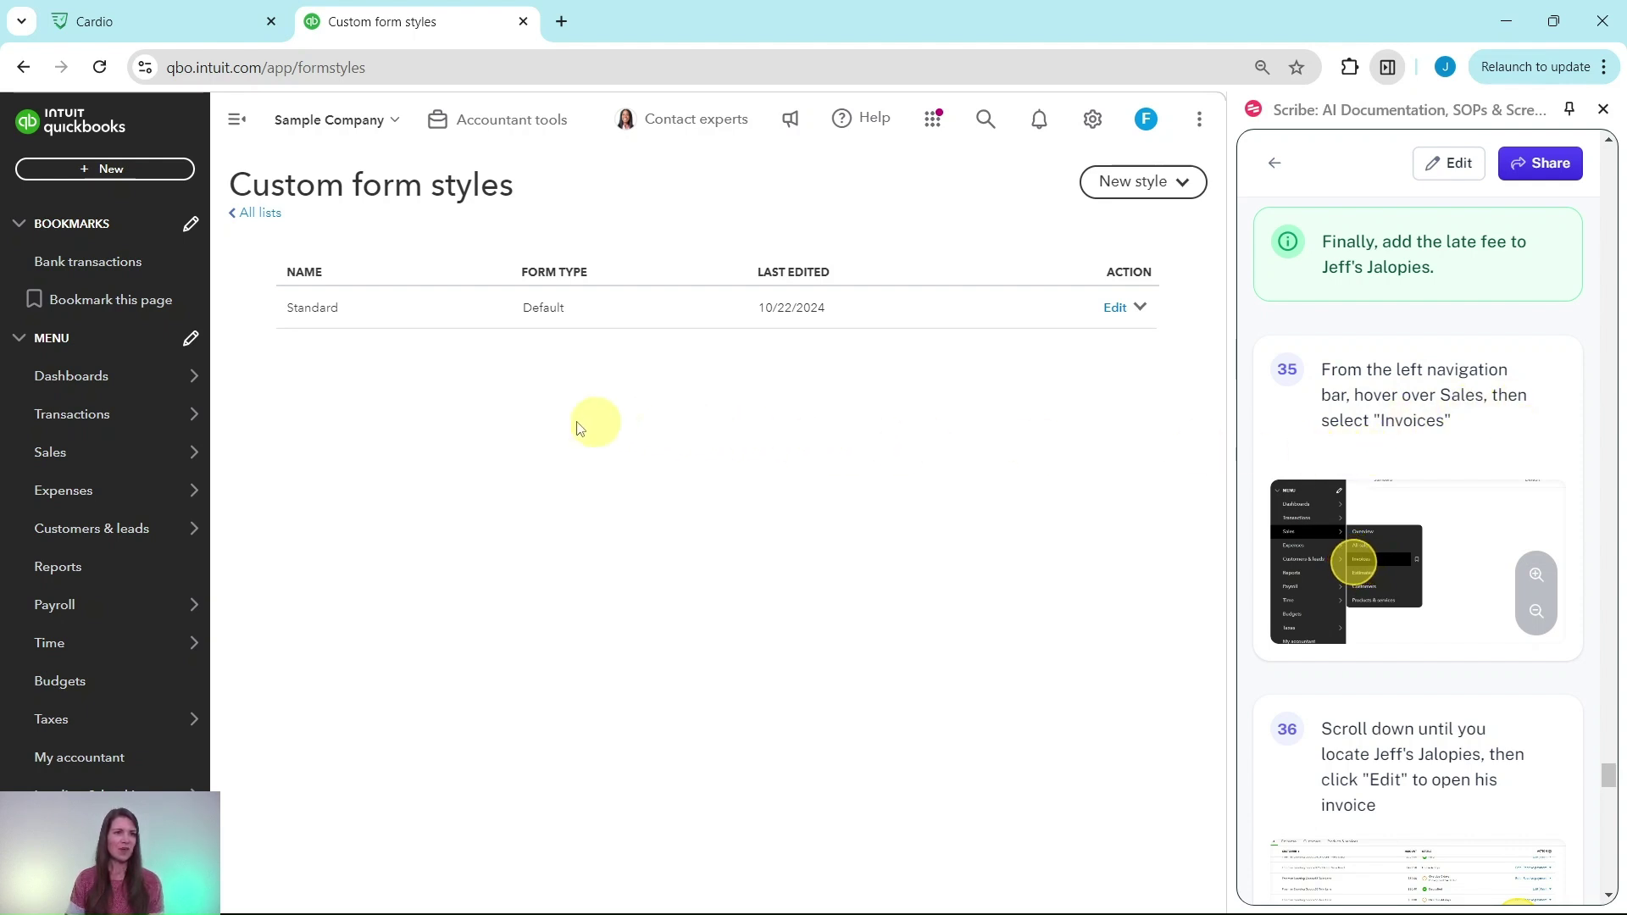
mouse_move(88, 464)
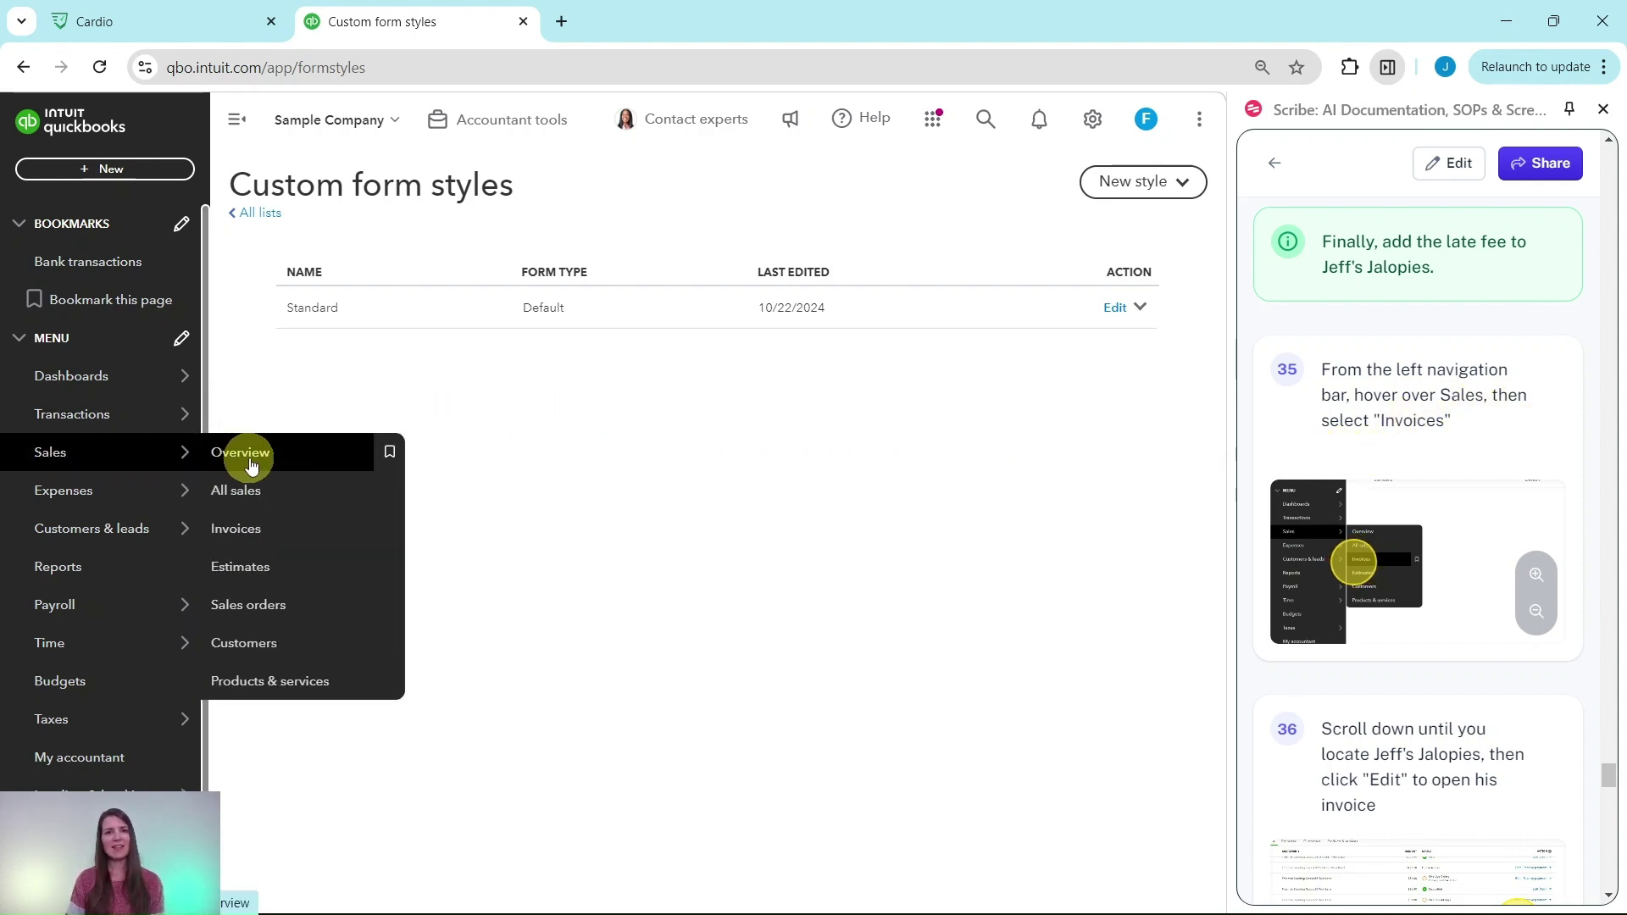
left_click(248, 532)
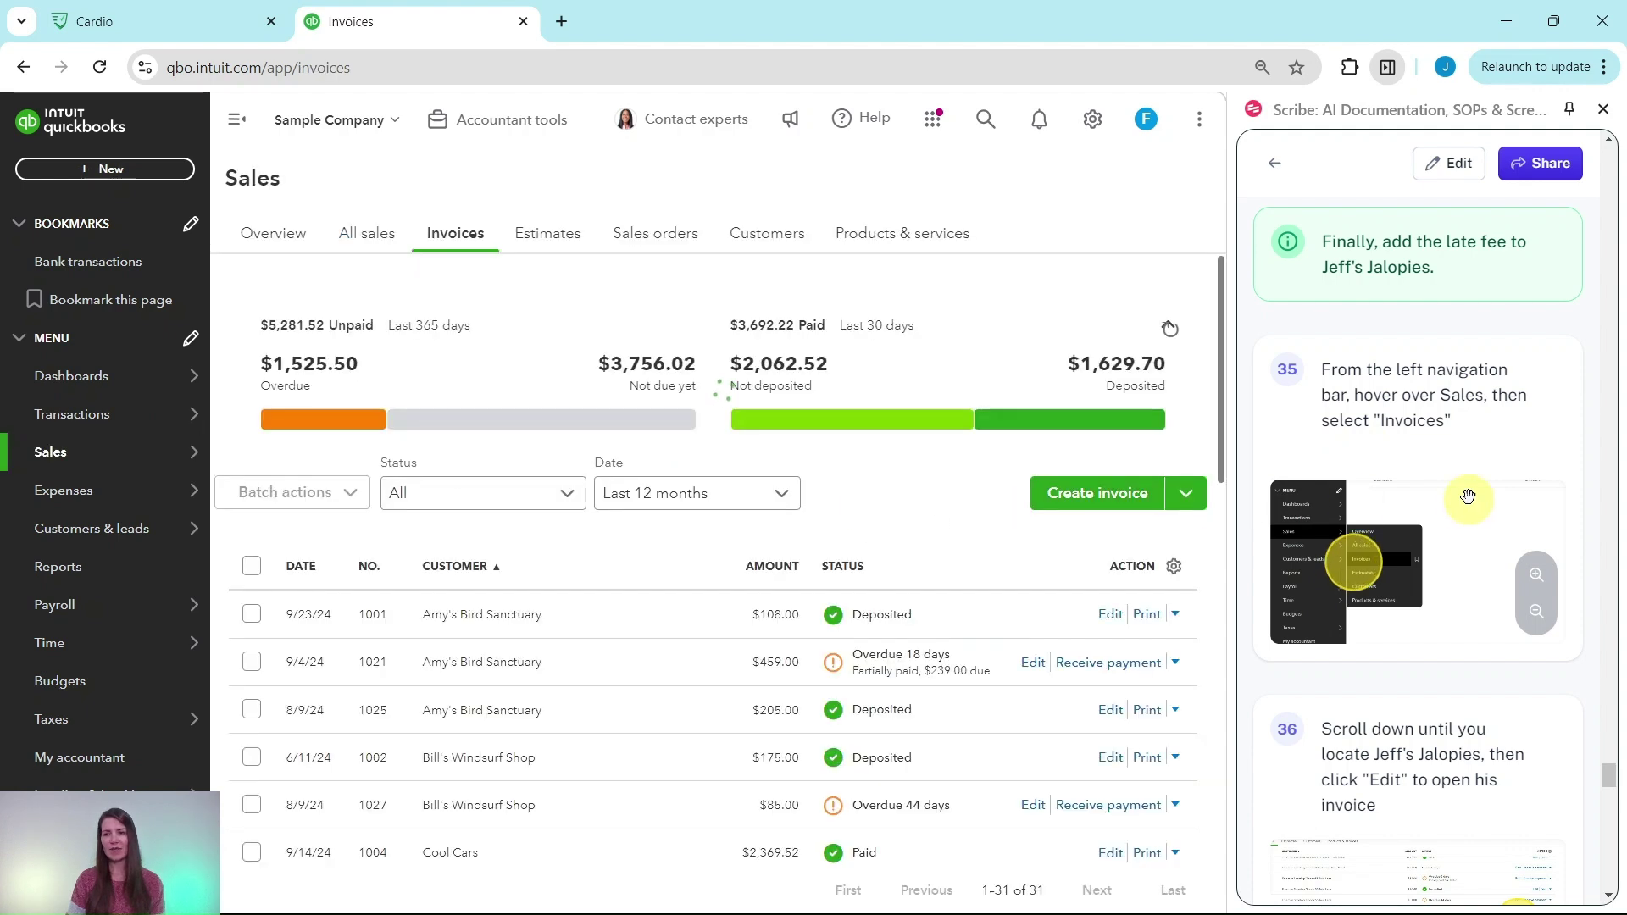
Find the overdue Jeff's Jalopies invoice in the list and open it for editing as the guide instructs.
scroll(1470, 490, "down", 4)
scroll(1470, 490, "down", 2)
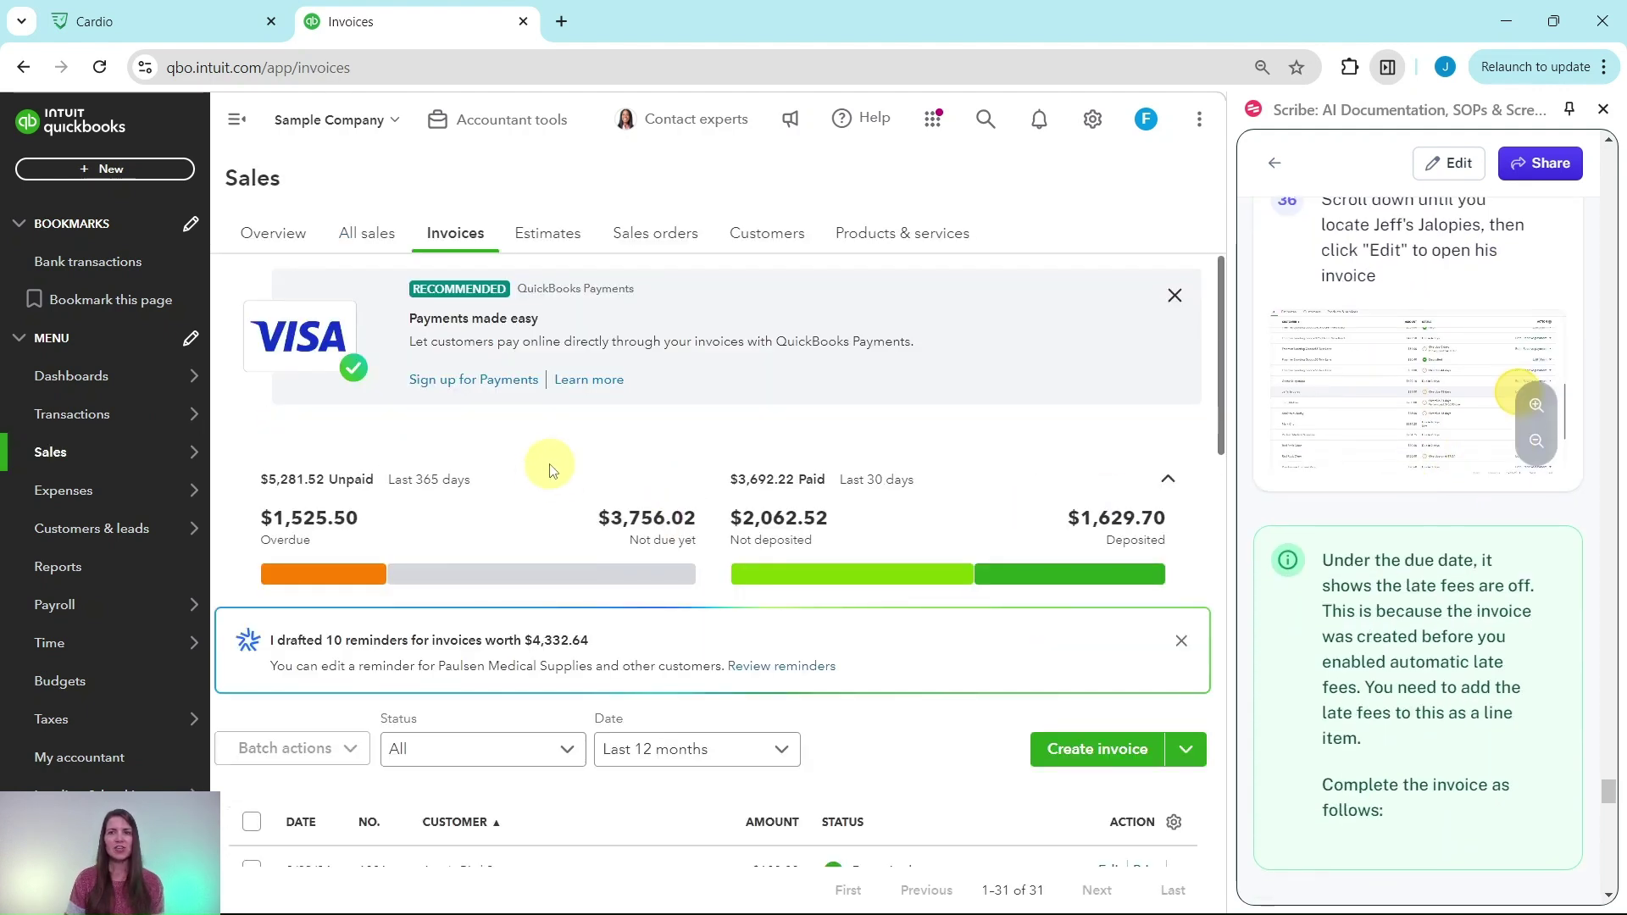
scroll(1412, 651, "up", 1)
scroll(551, 661, "down", 5)
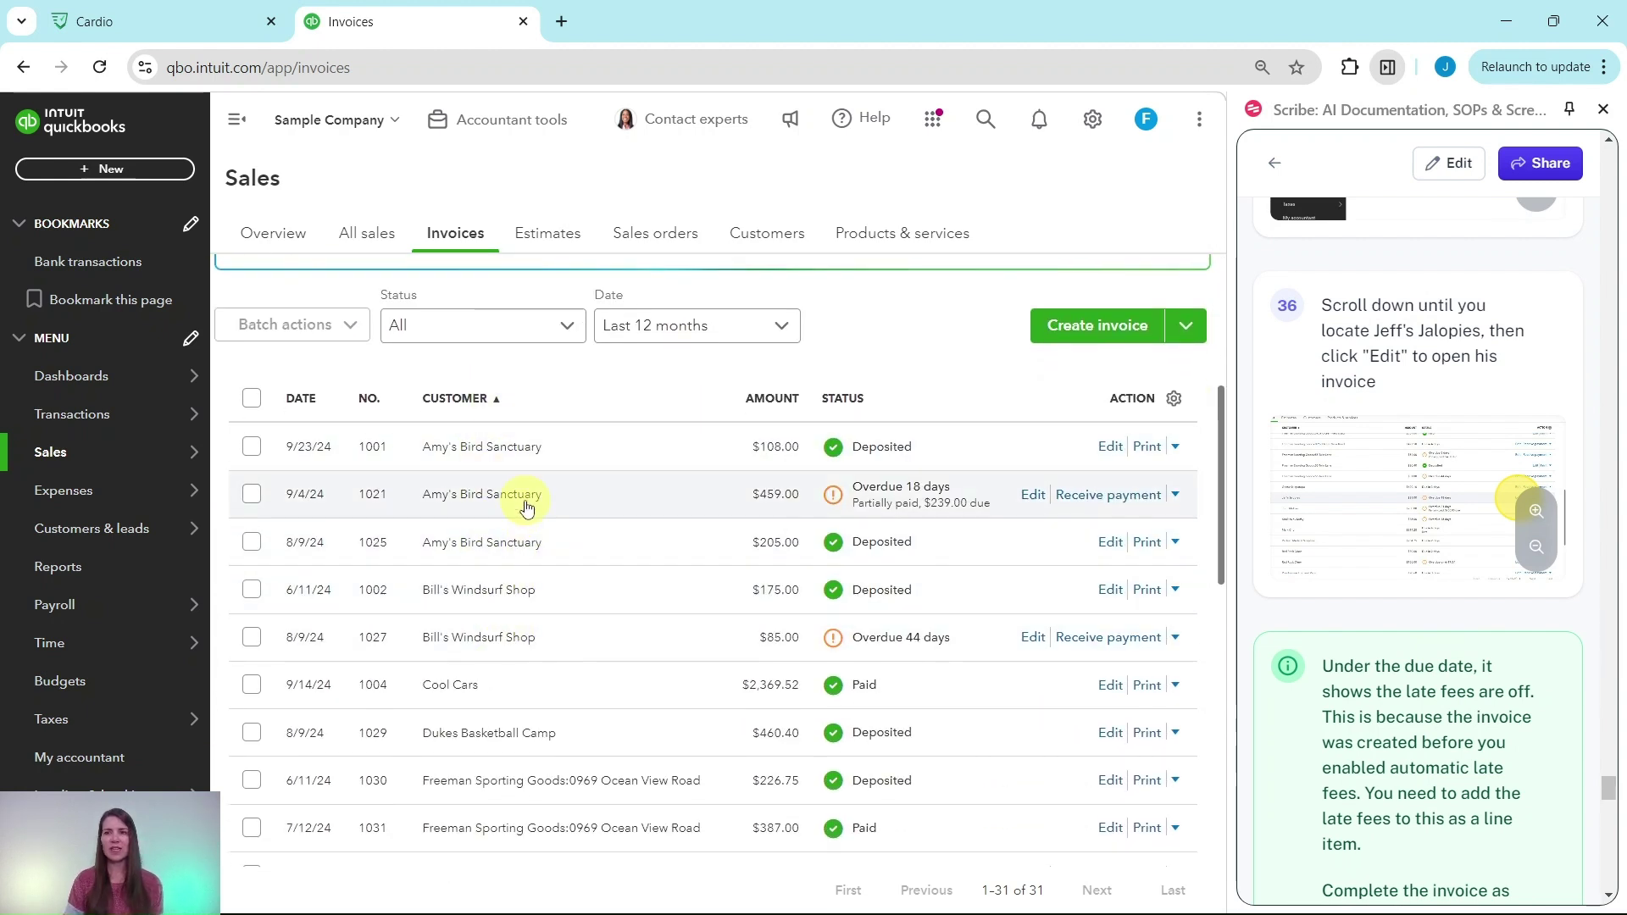
scroll(527, 511, "down", 6)
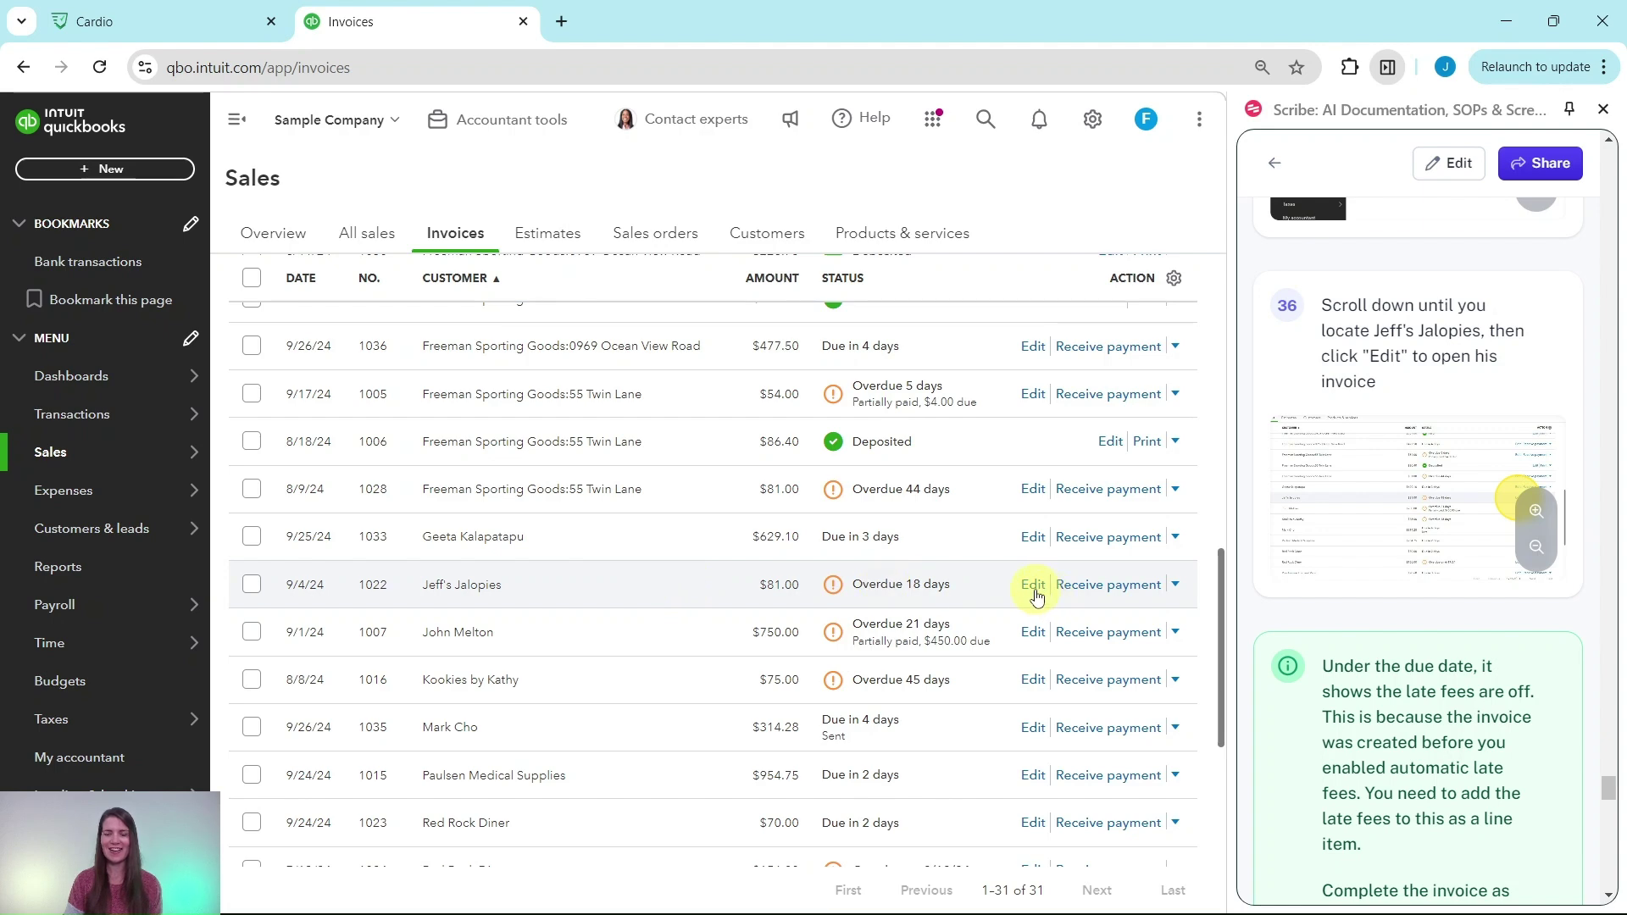
scroll(1390, 644, "down", 5)
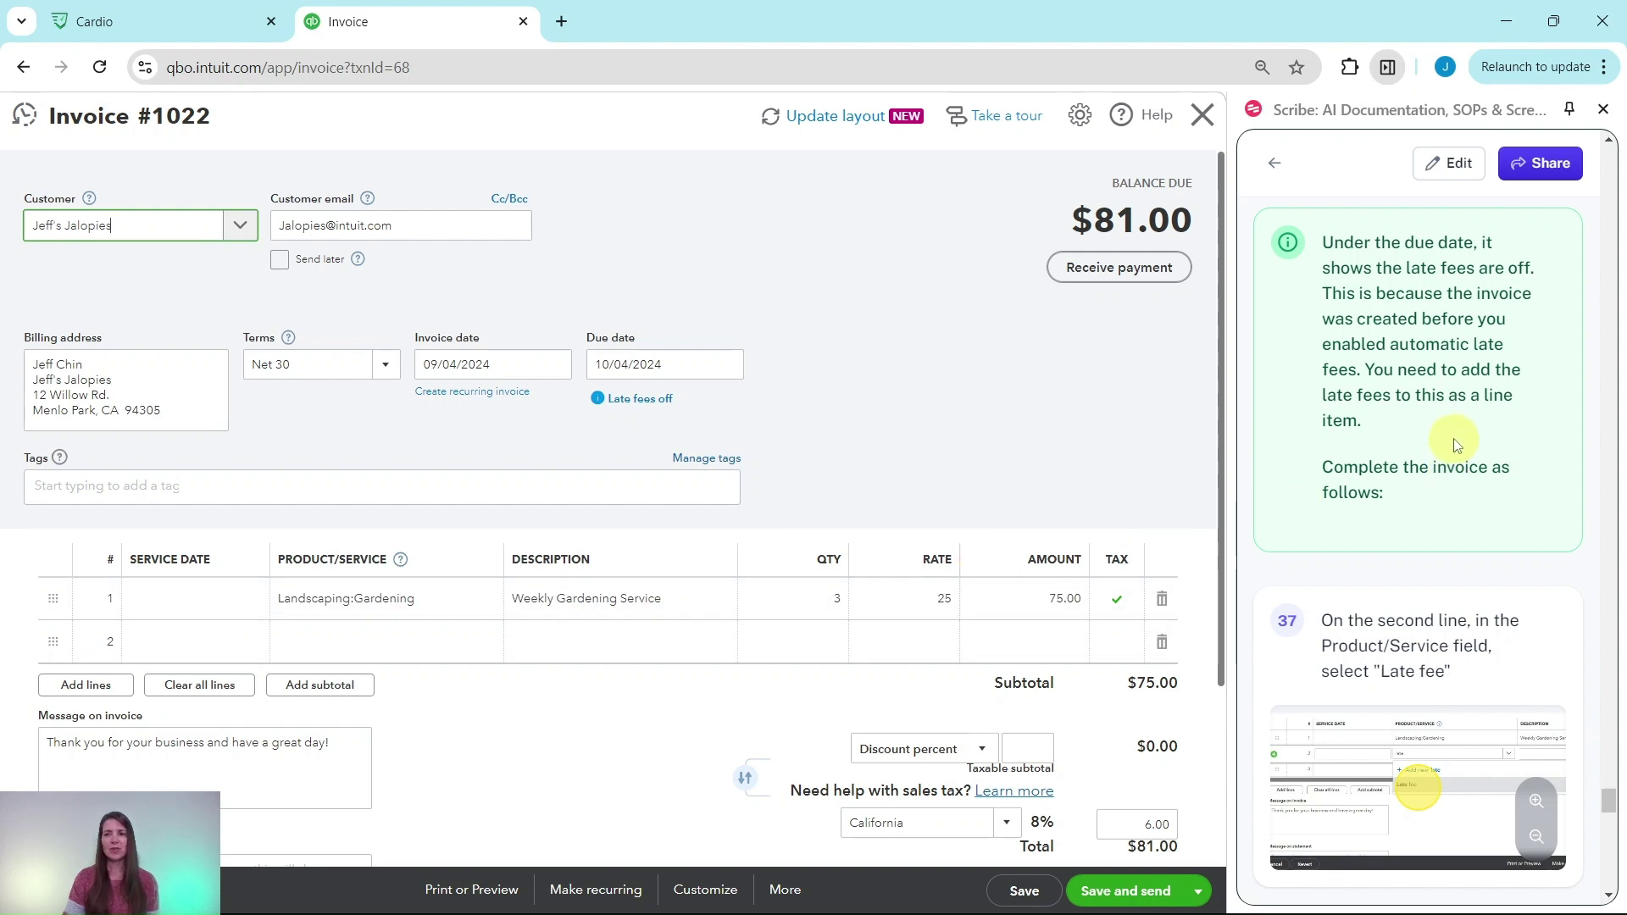
Add the Late fee product/service on the second line of the Jeff's Jalopies invoice.
scroll(1458, 432, "down", 4)
scroll(1458, 428, "down", 2)
scroll(1458, 429, "up", 2)
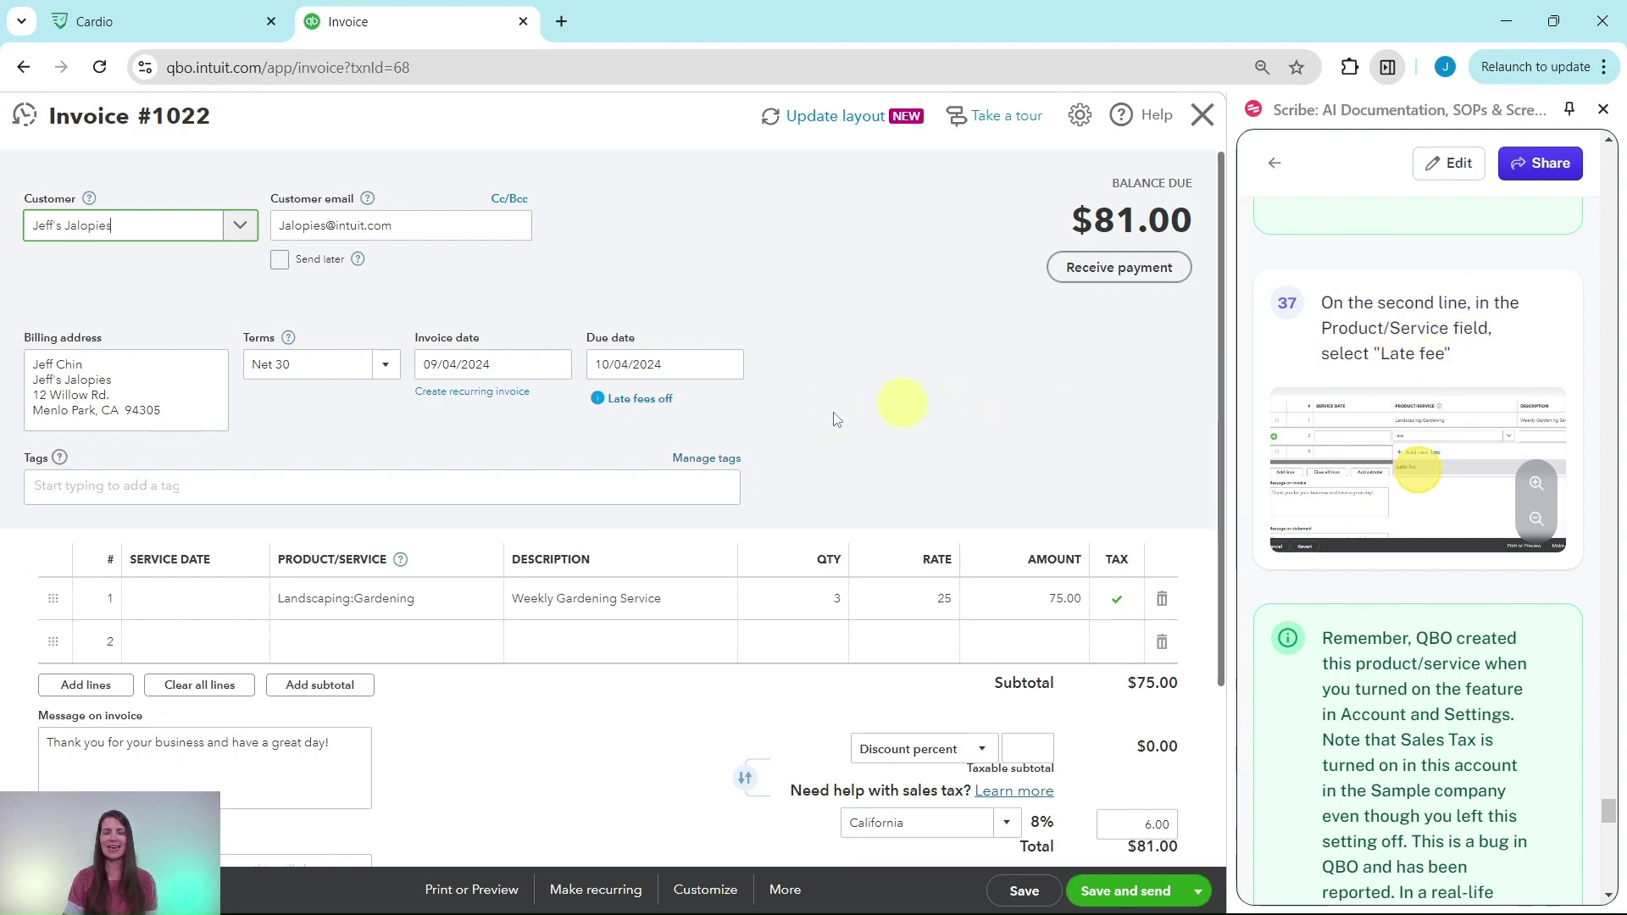
left_click(390, 653)
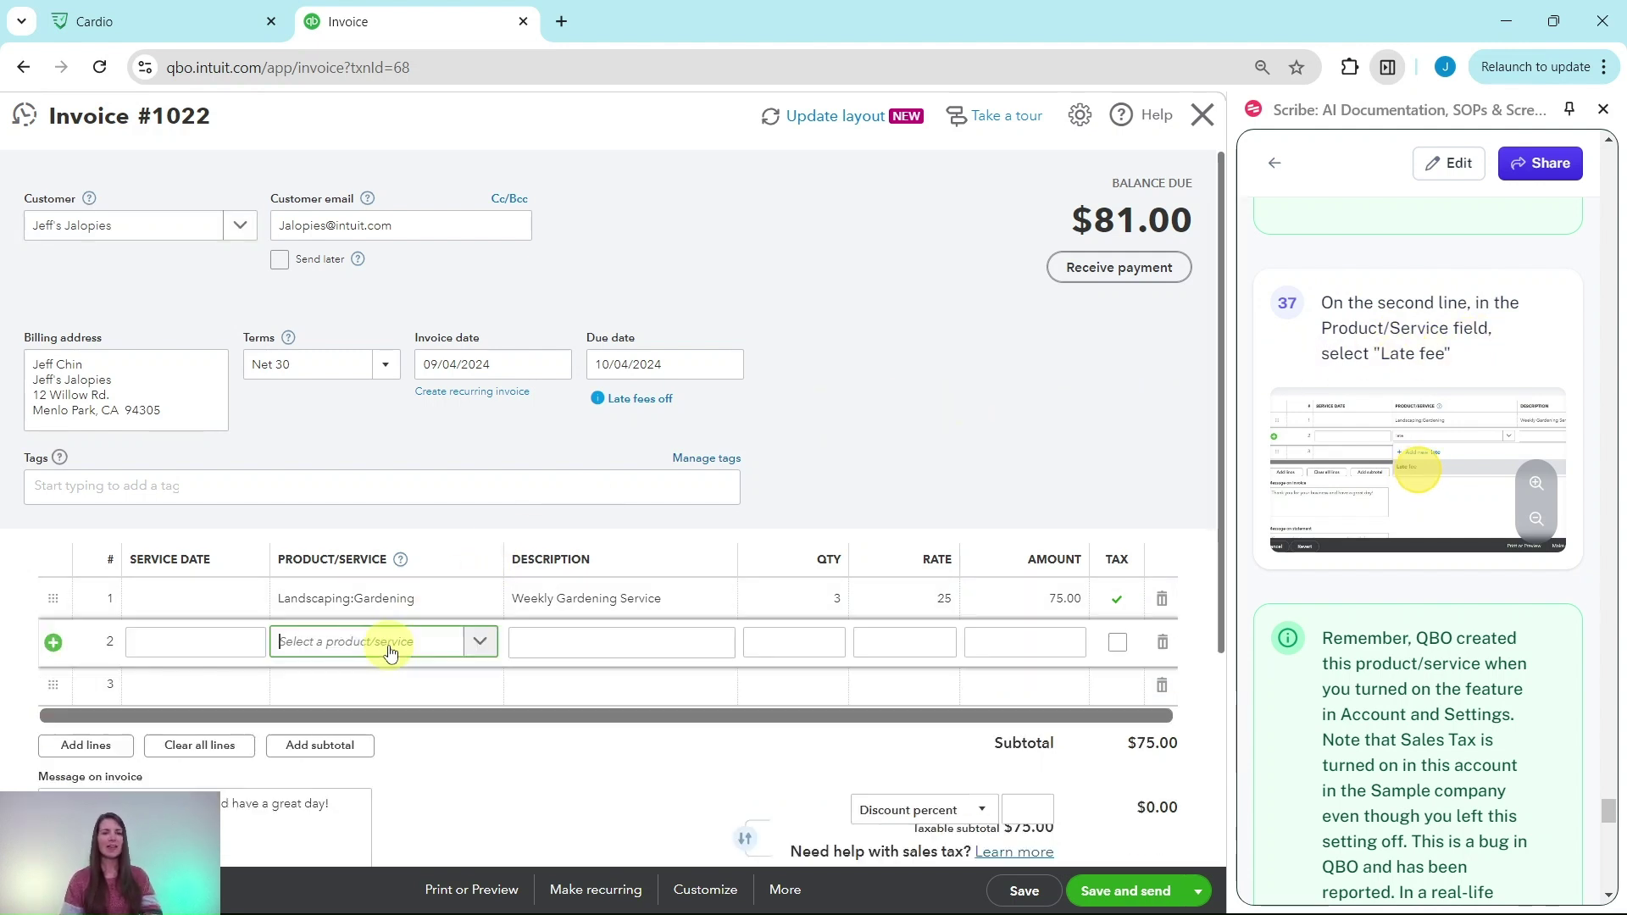
type("late")
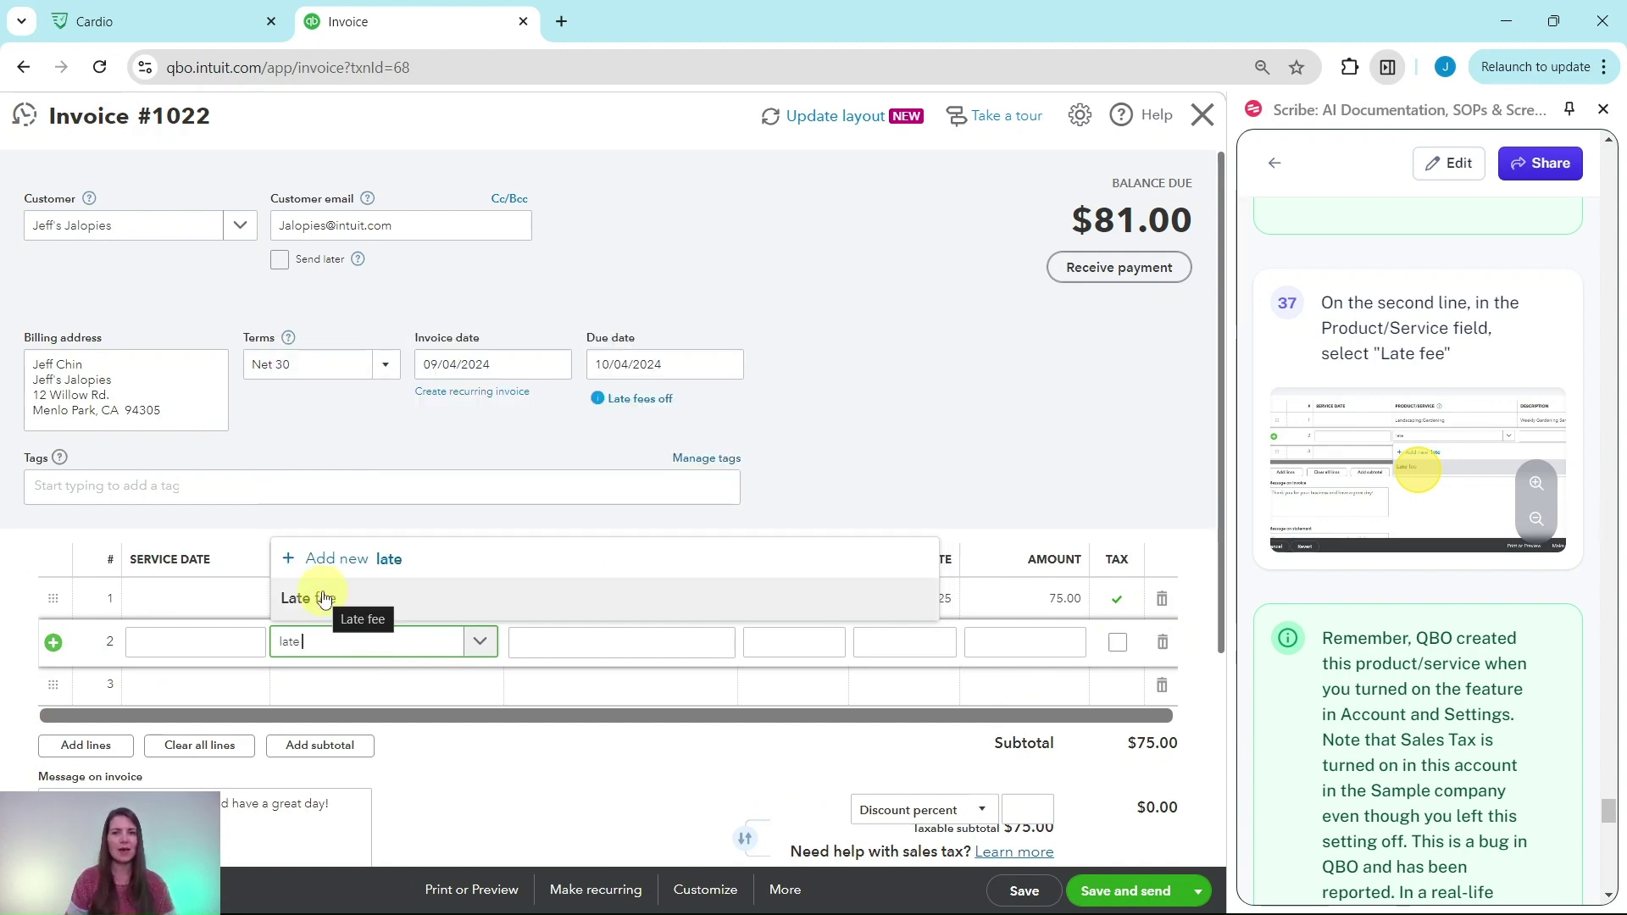
left_click(322, 597)
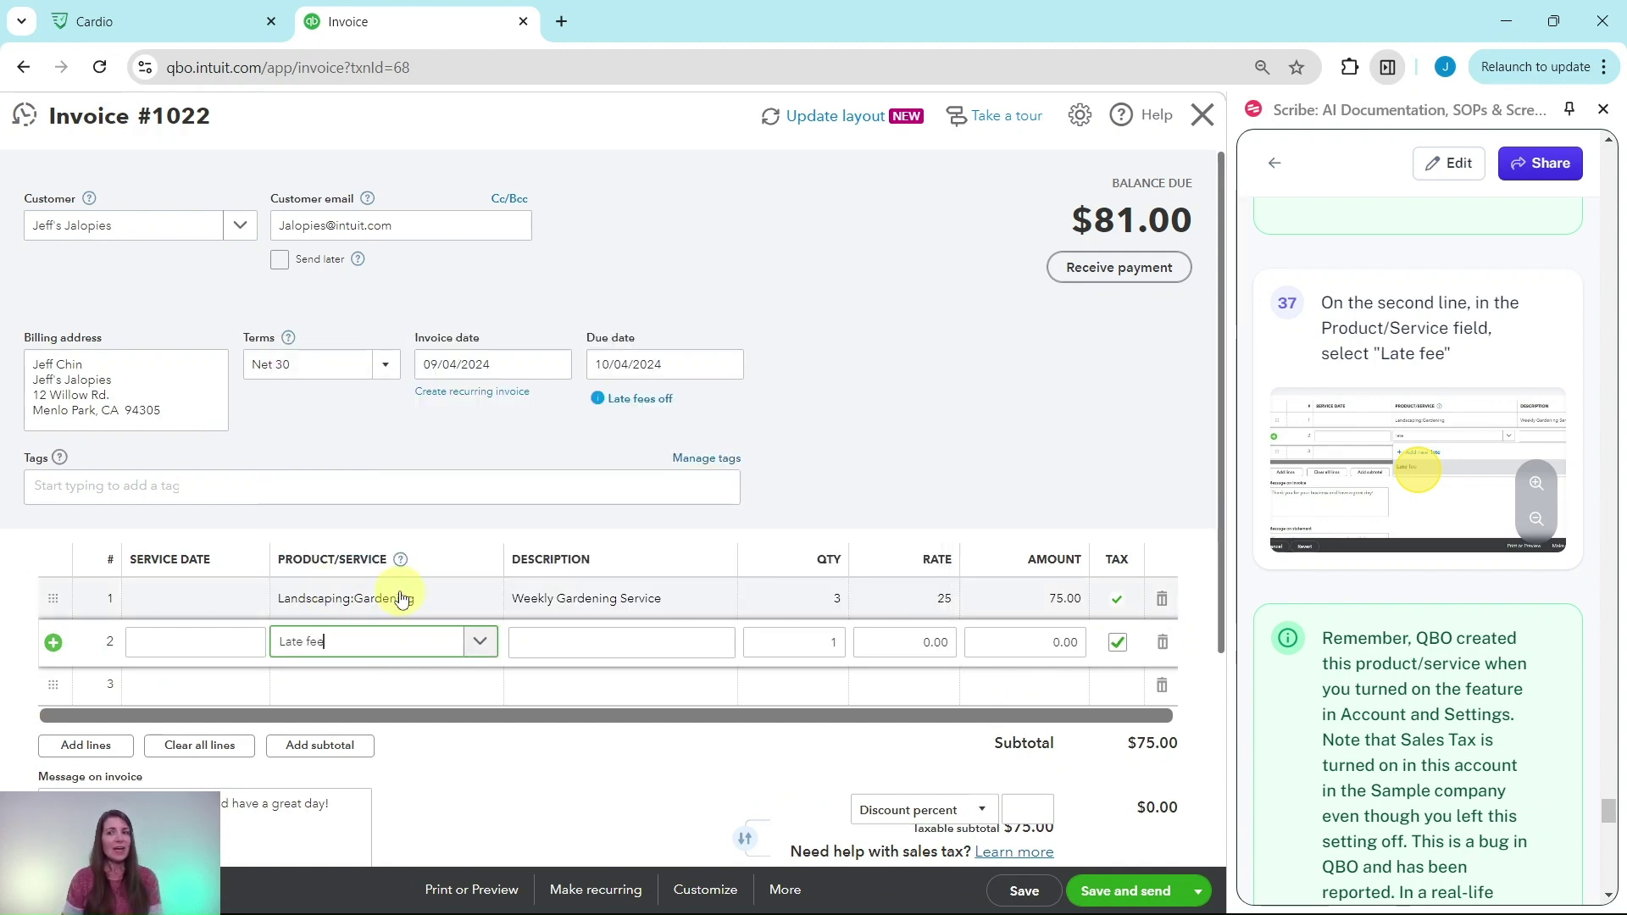
Read the guide's note on late fee taxation and set the late fee line's rate to 10.
scroll(1466, 598, "down", 3)
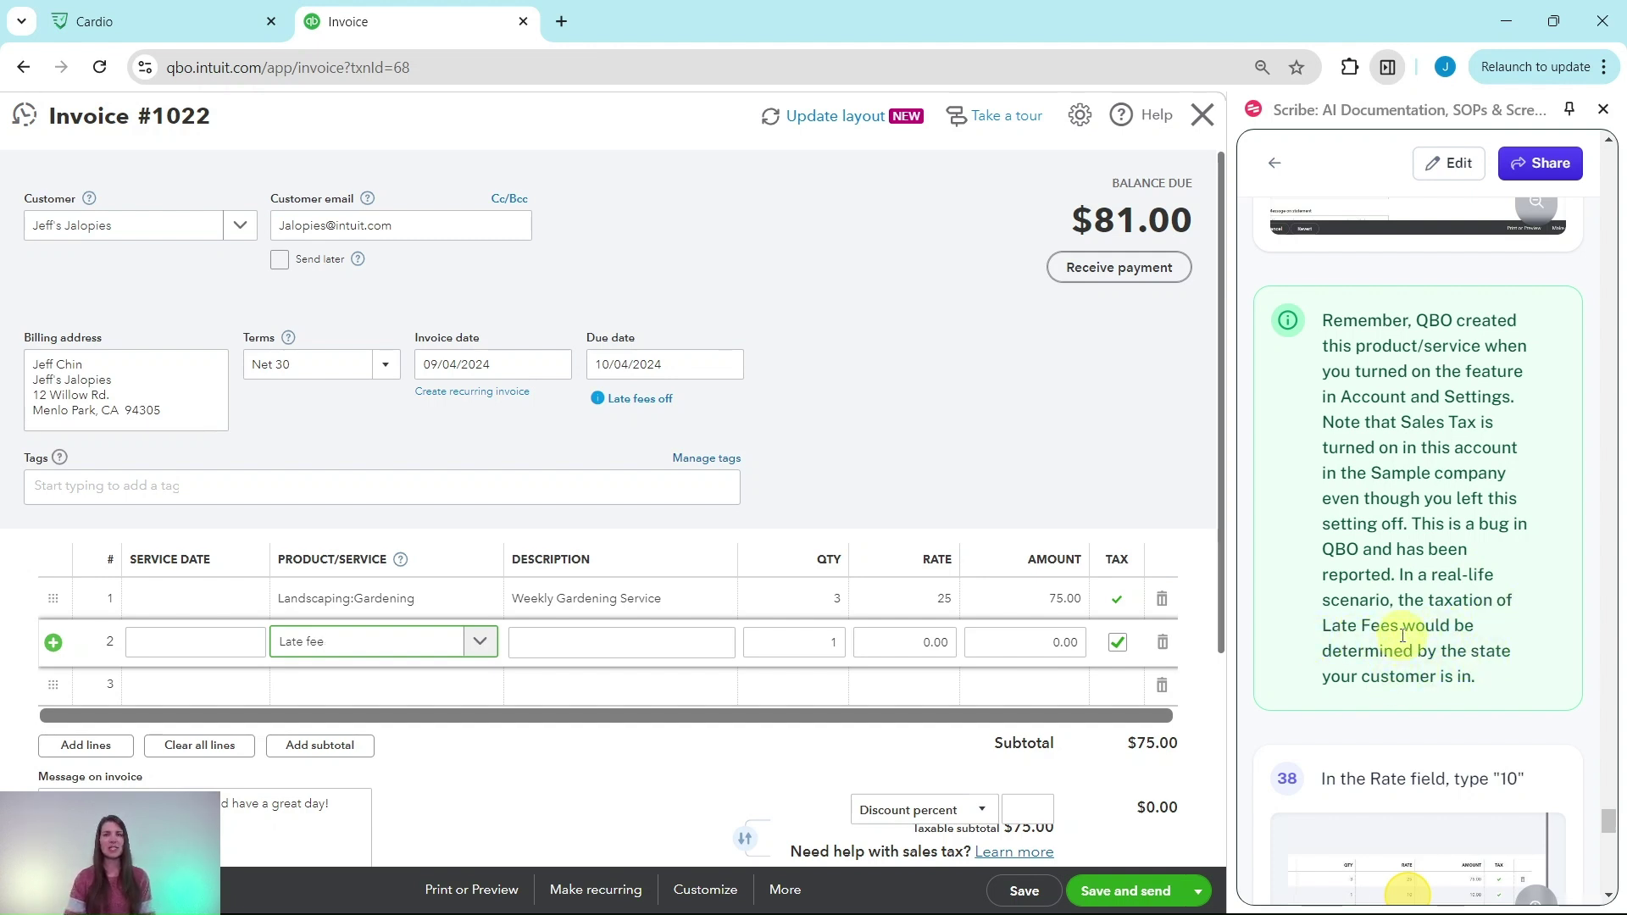
scroll(1402, 636, "down", 5)
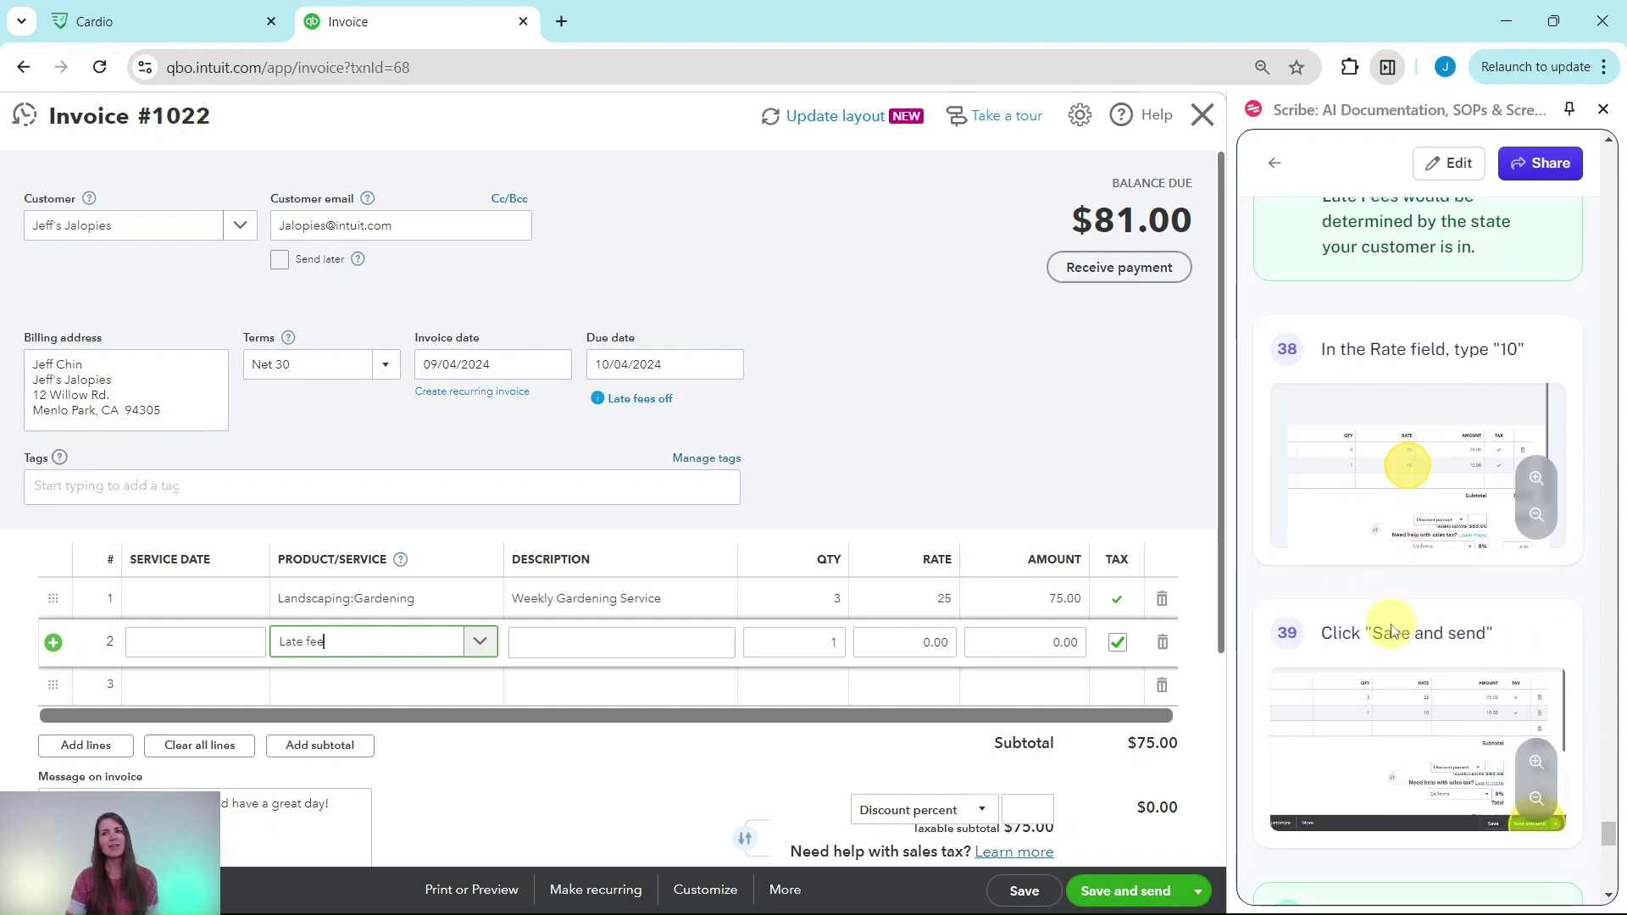
scroll(1398, 627, "down", 1)
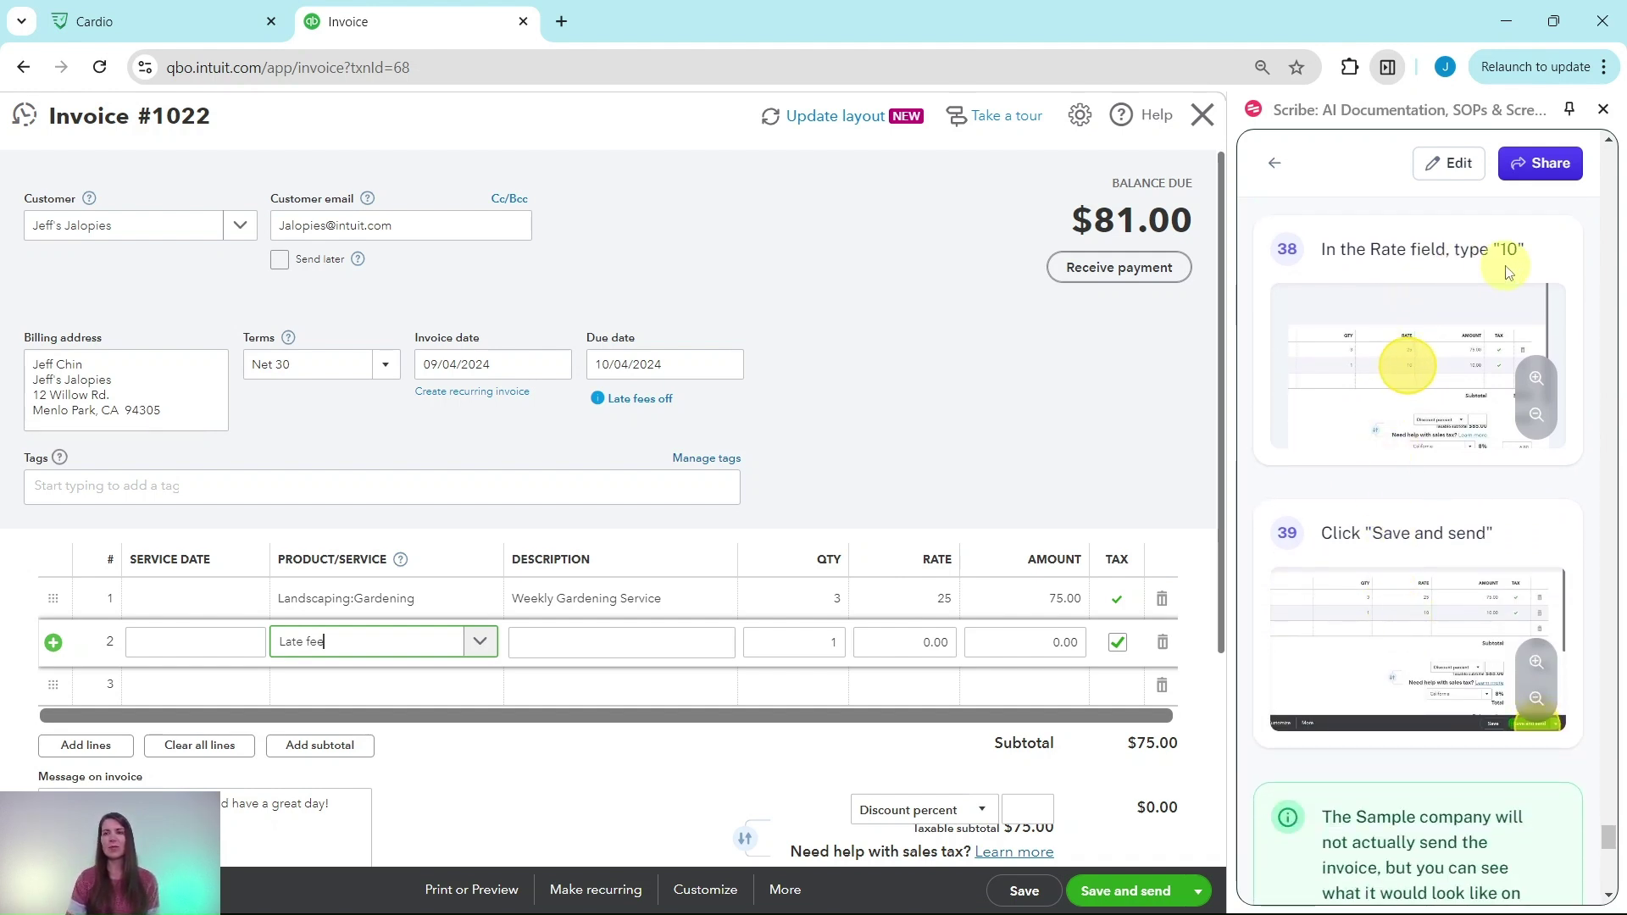
left_click(920, 645)
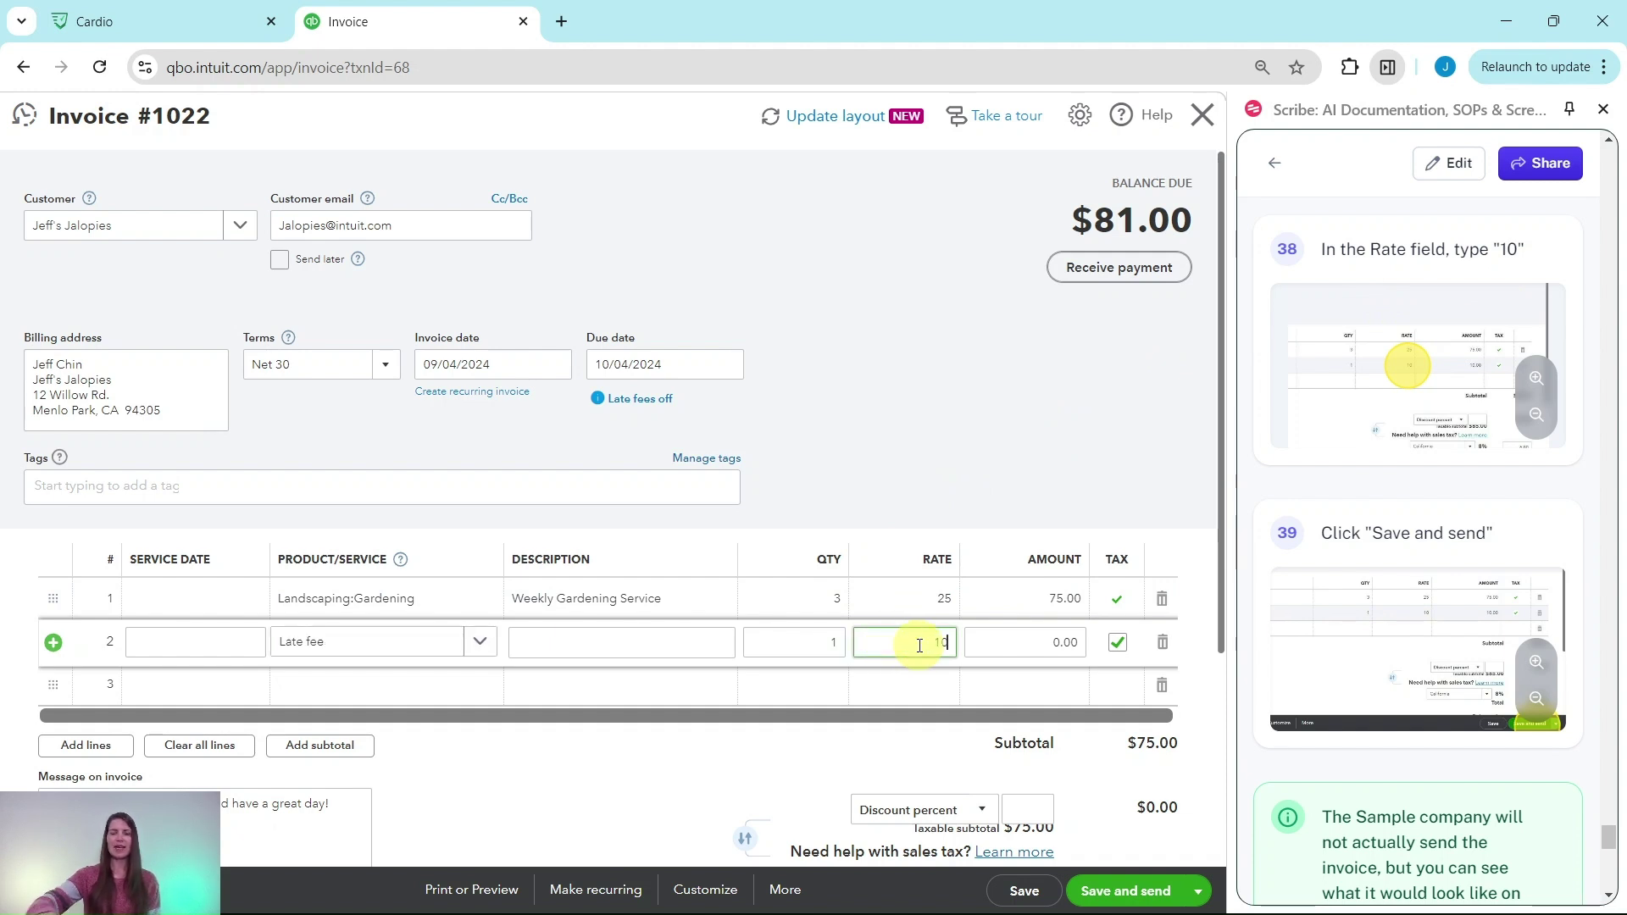
type("10")
key("Tab")
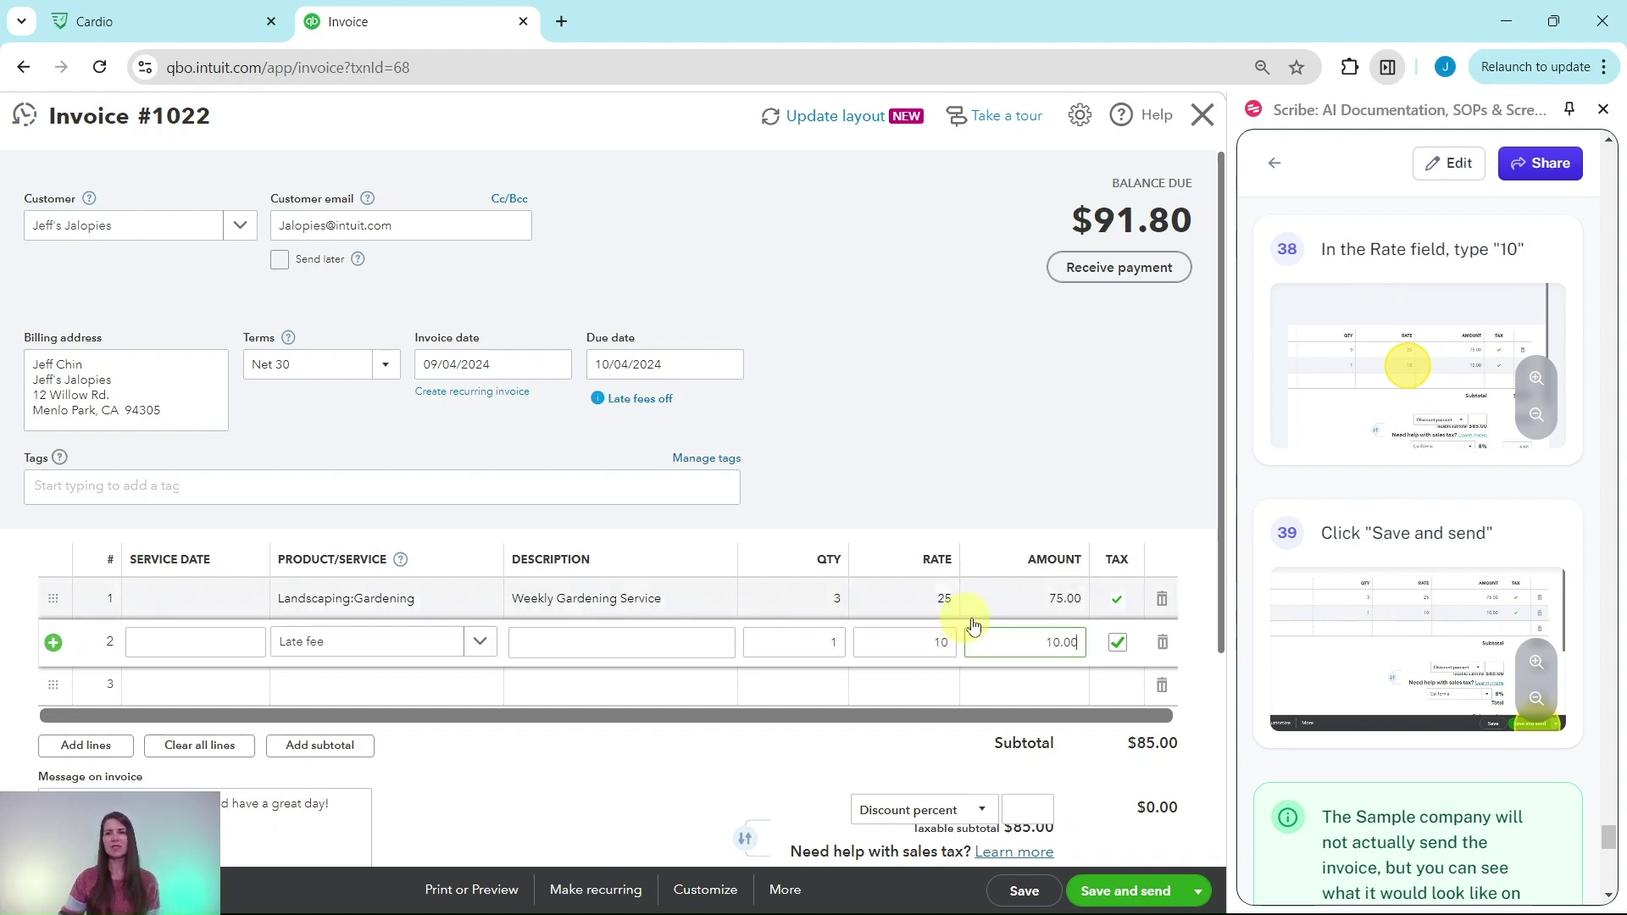
Check the guide's sending instructions, then save the Jeff's Jalopies invoice and bring up its email for sending.
scroll(1136, 644, "down", 3)
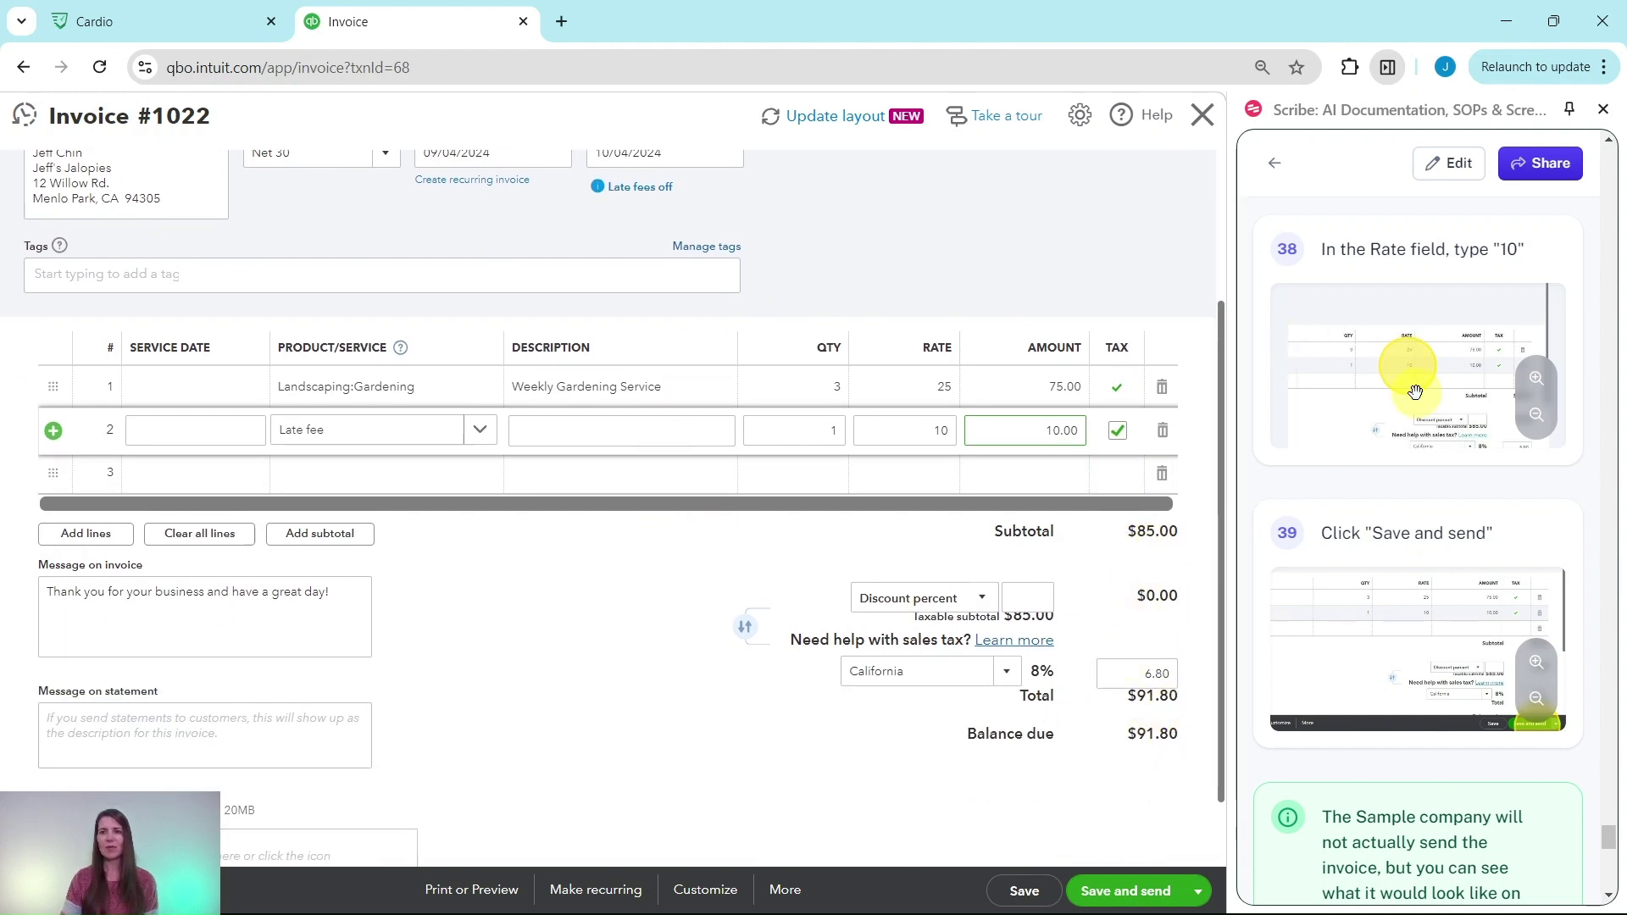
scroll(1406, 415, "down", 4)
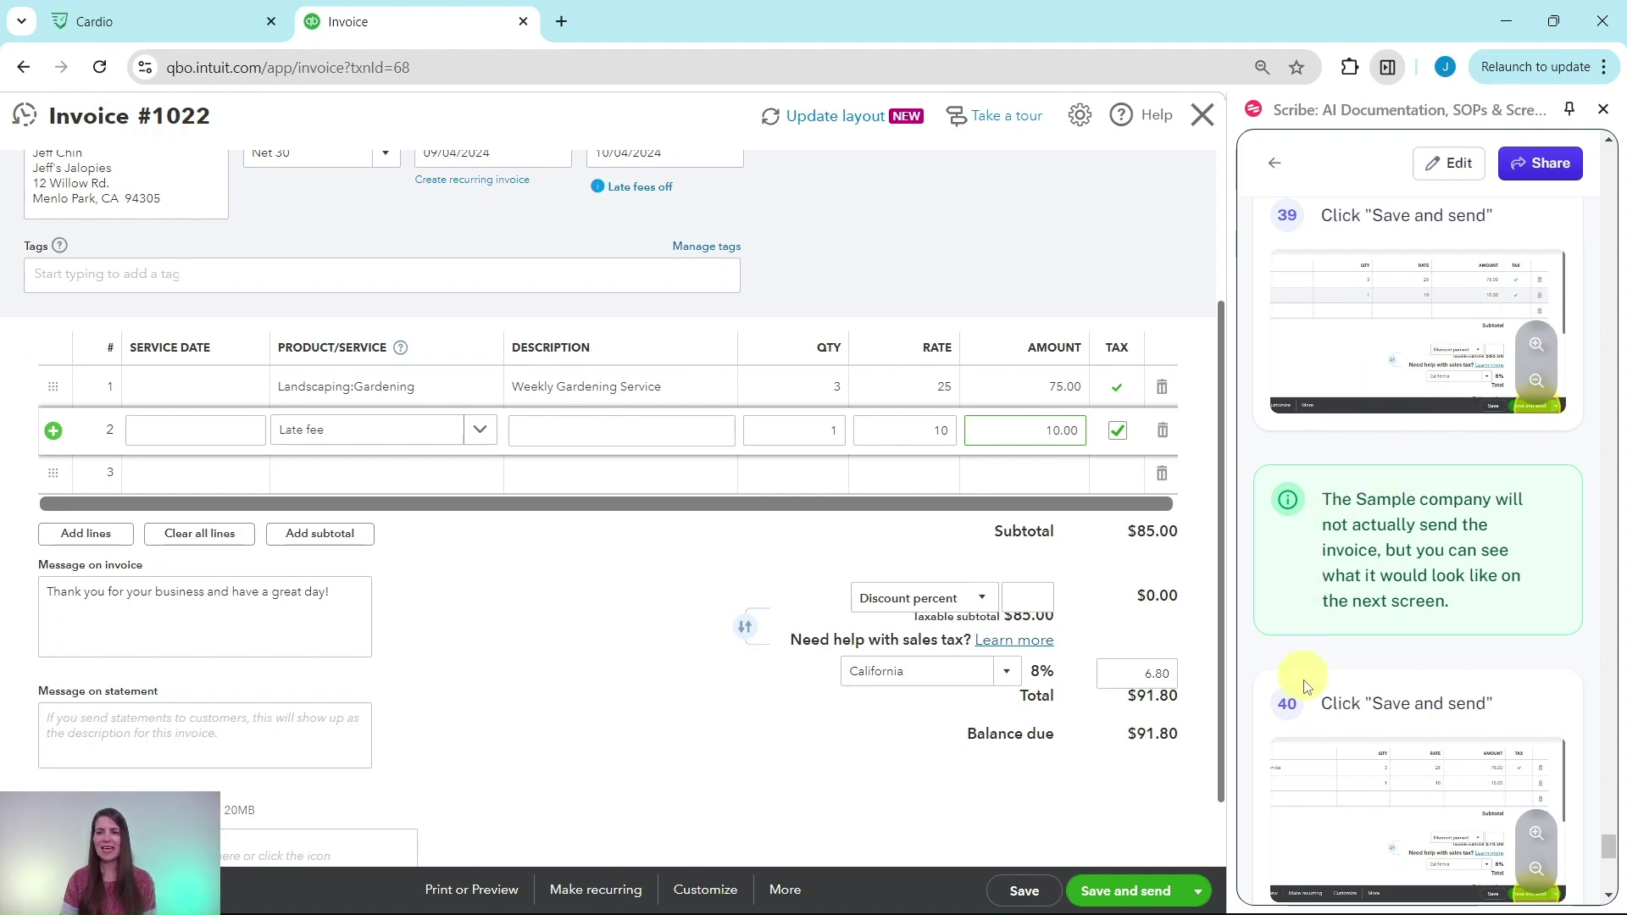
scroll(1297, 686, "down", 3)
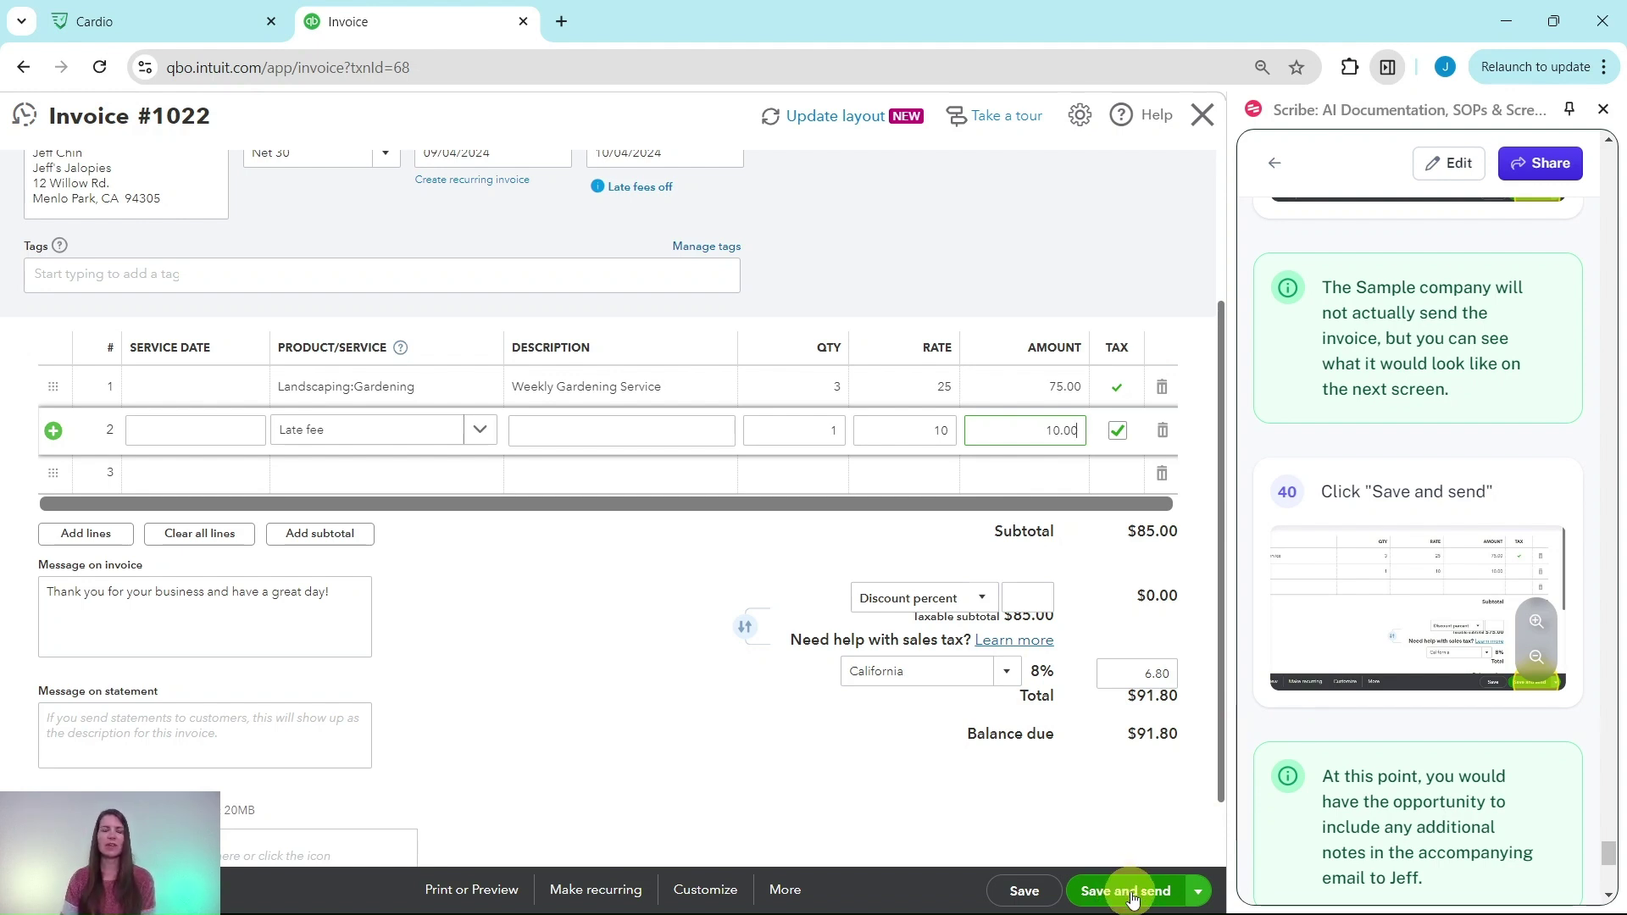
scroll(1381, 708, "down", 3)
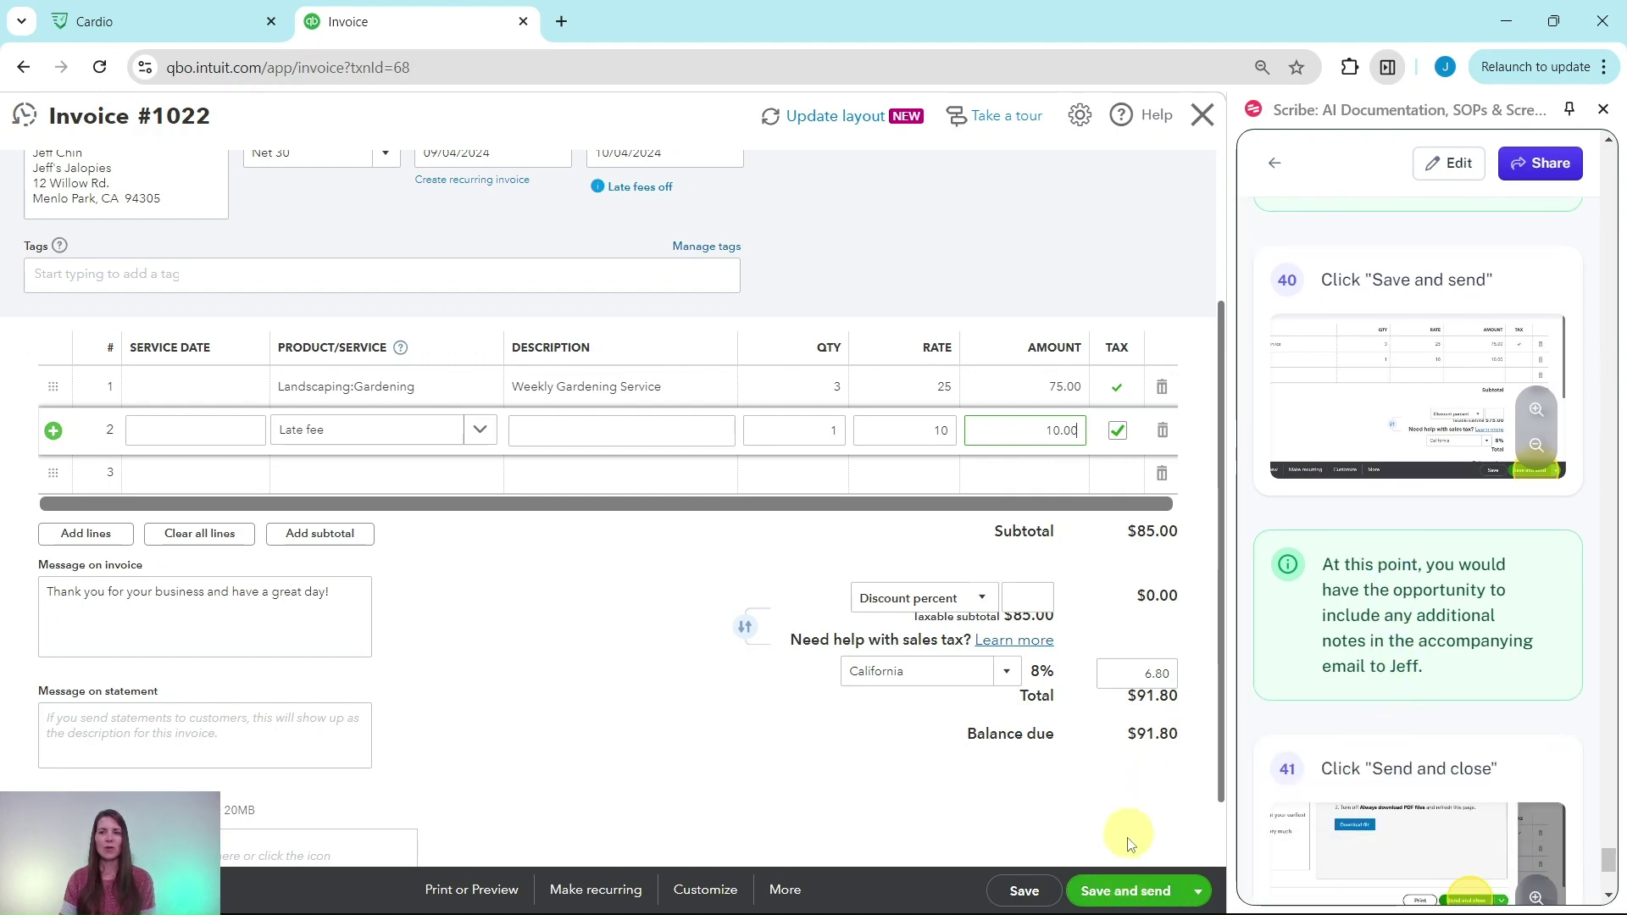
left_click(1123, 896)
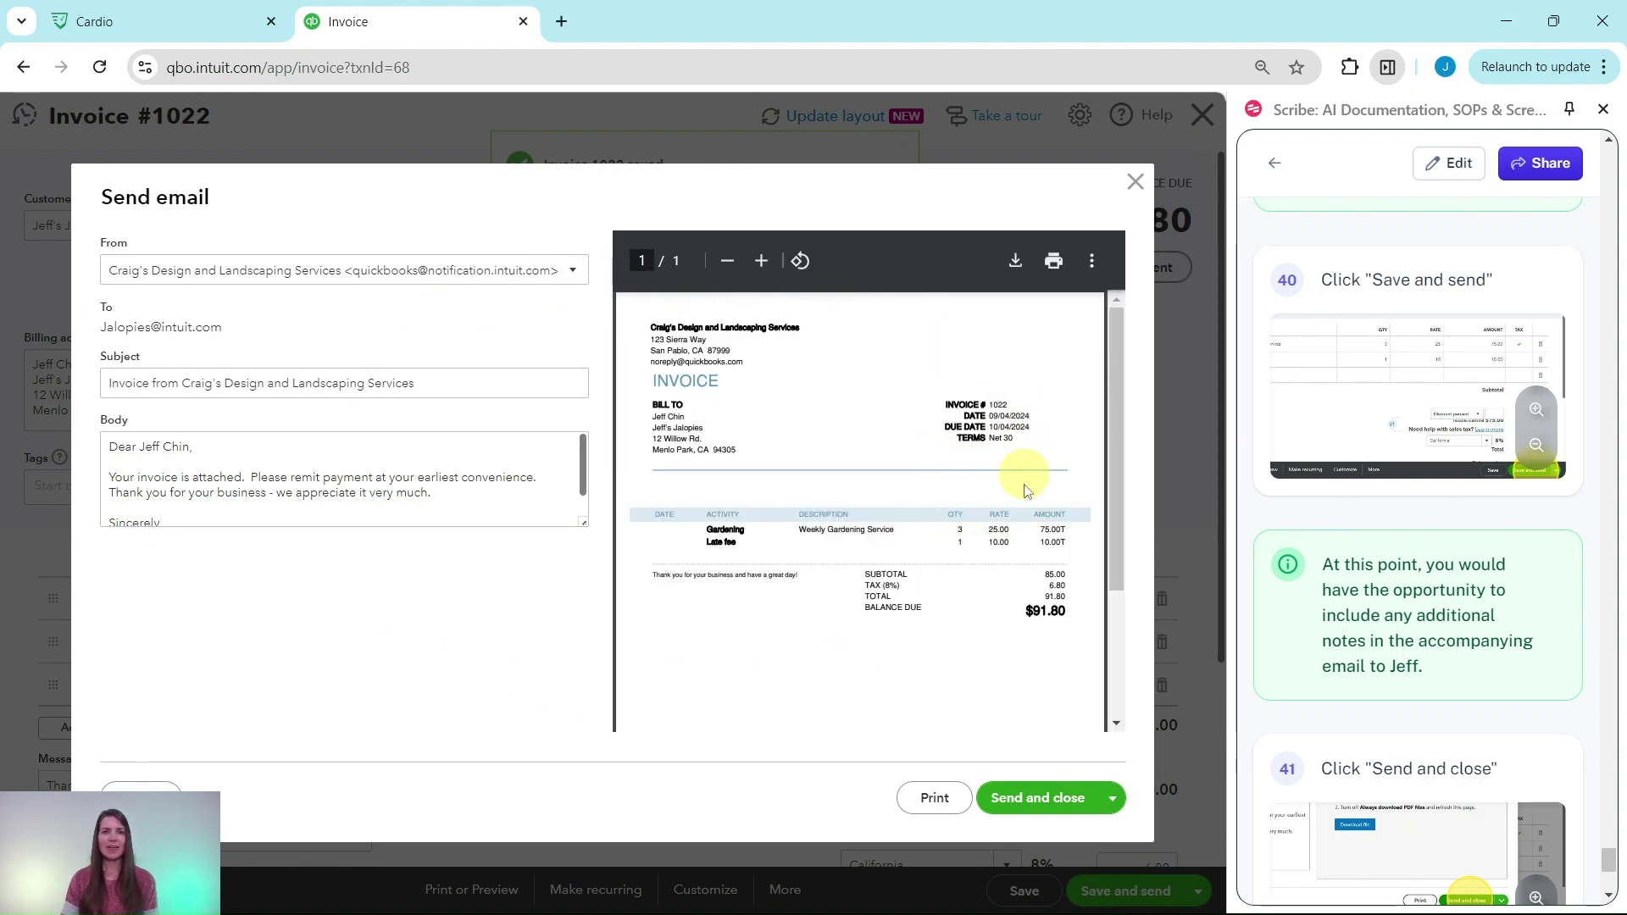
Read the guide's last instruction, then send the invoice email to Jeff's Jalopies and close the invoice.
scroll(1373, 542, "down", 3)
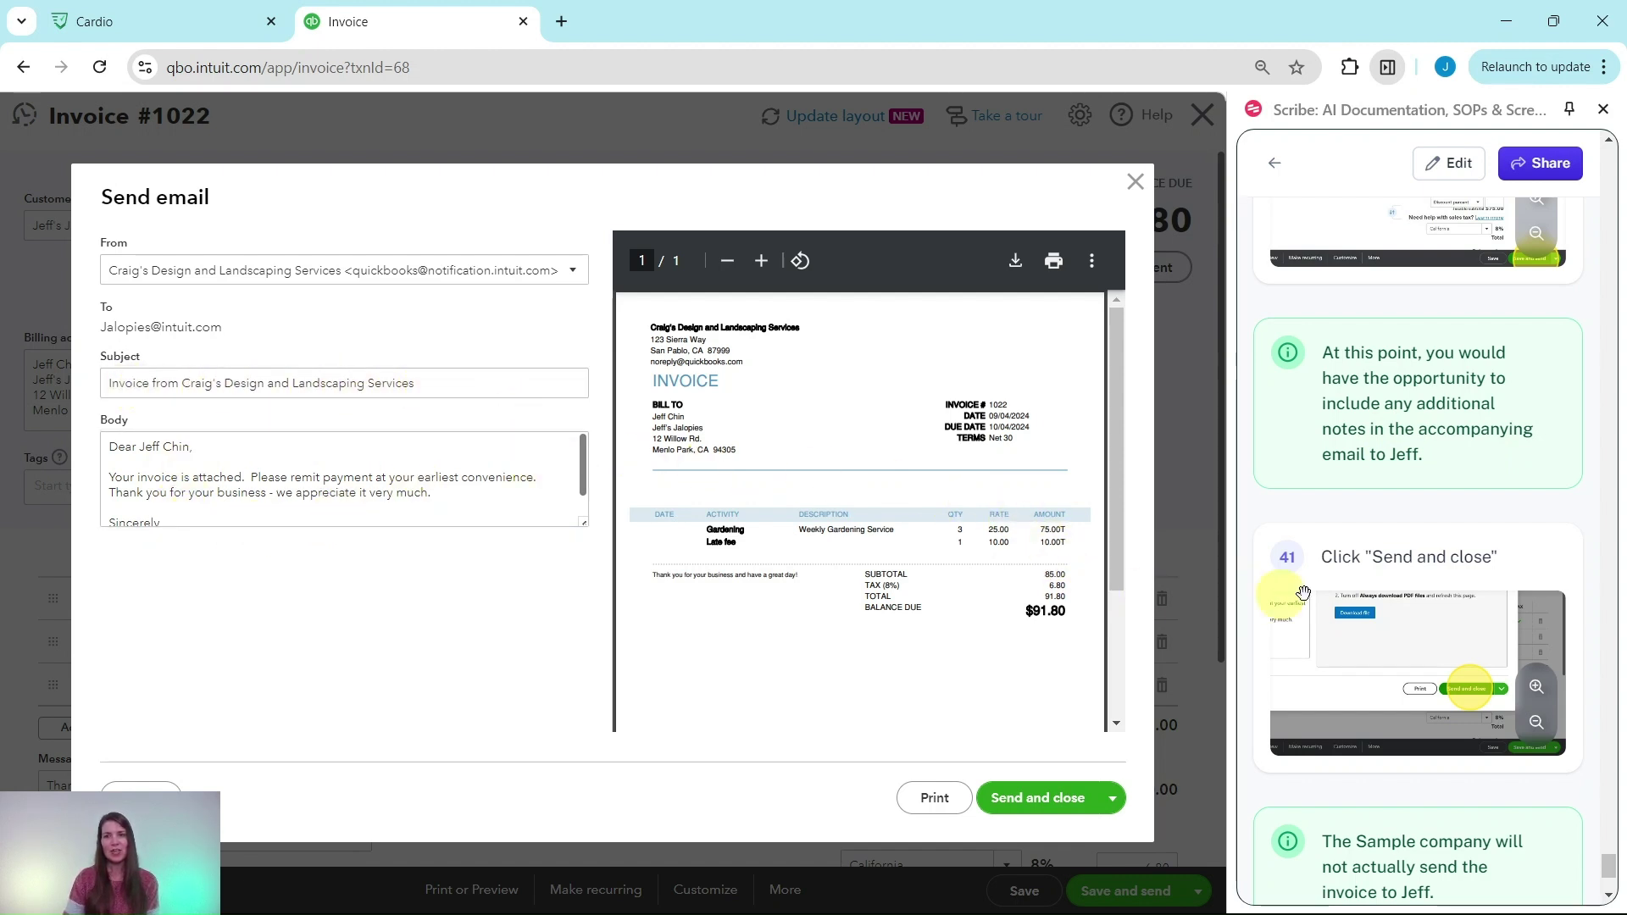
scroll(1382, 584, "down", 3)
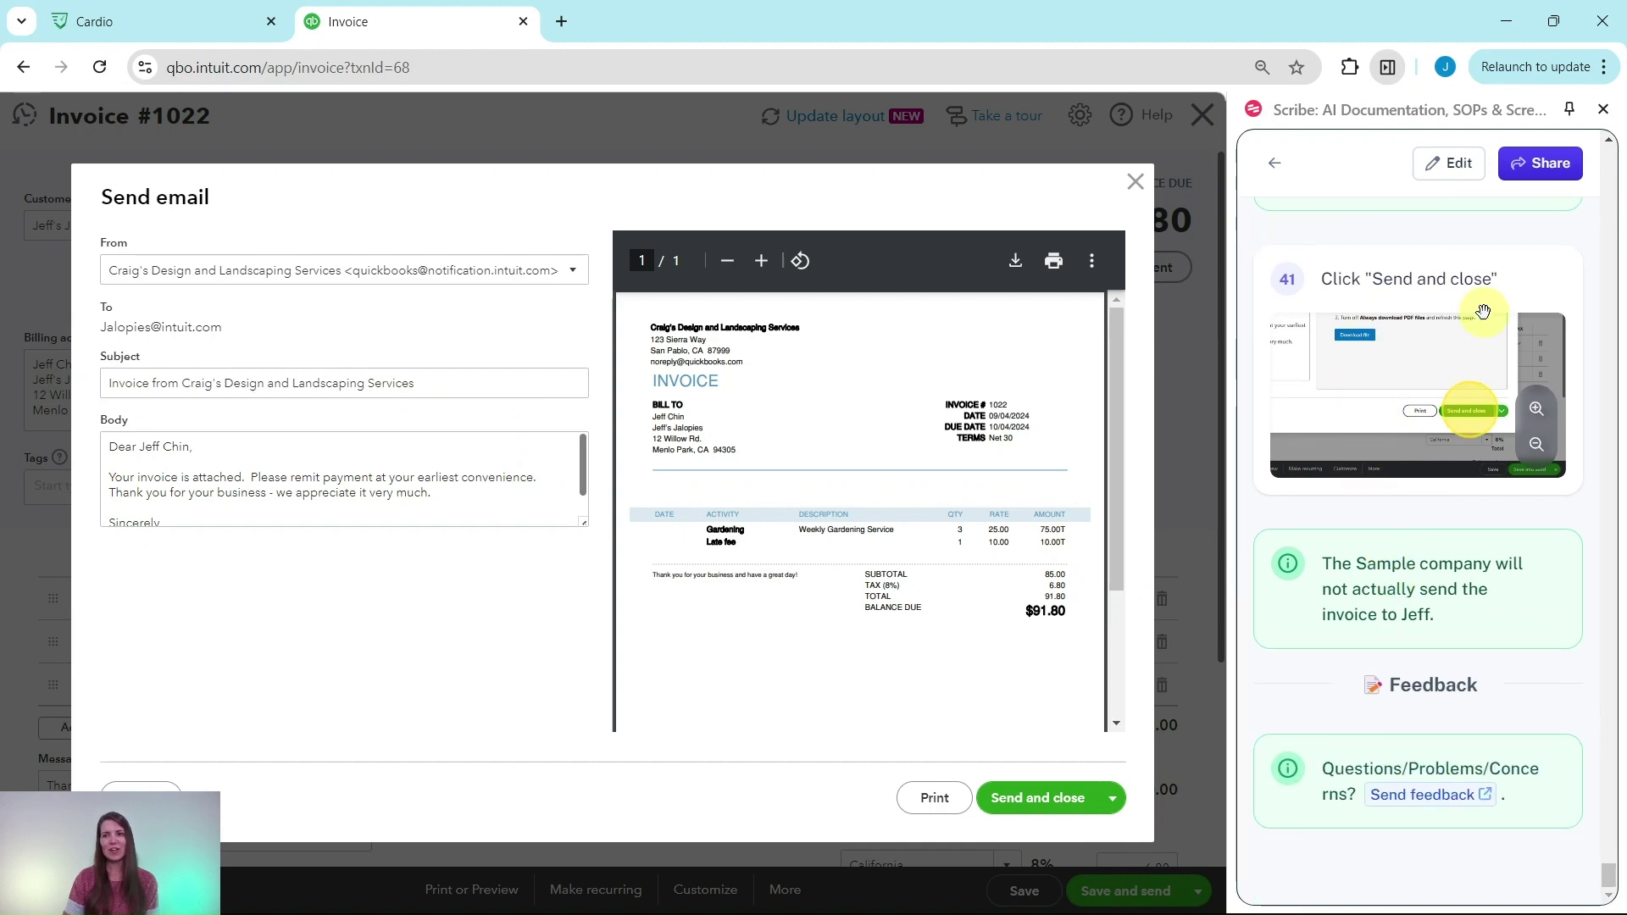
left_click(1049, 792)
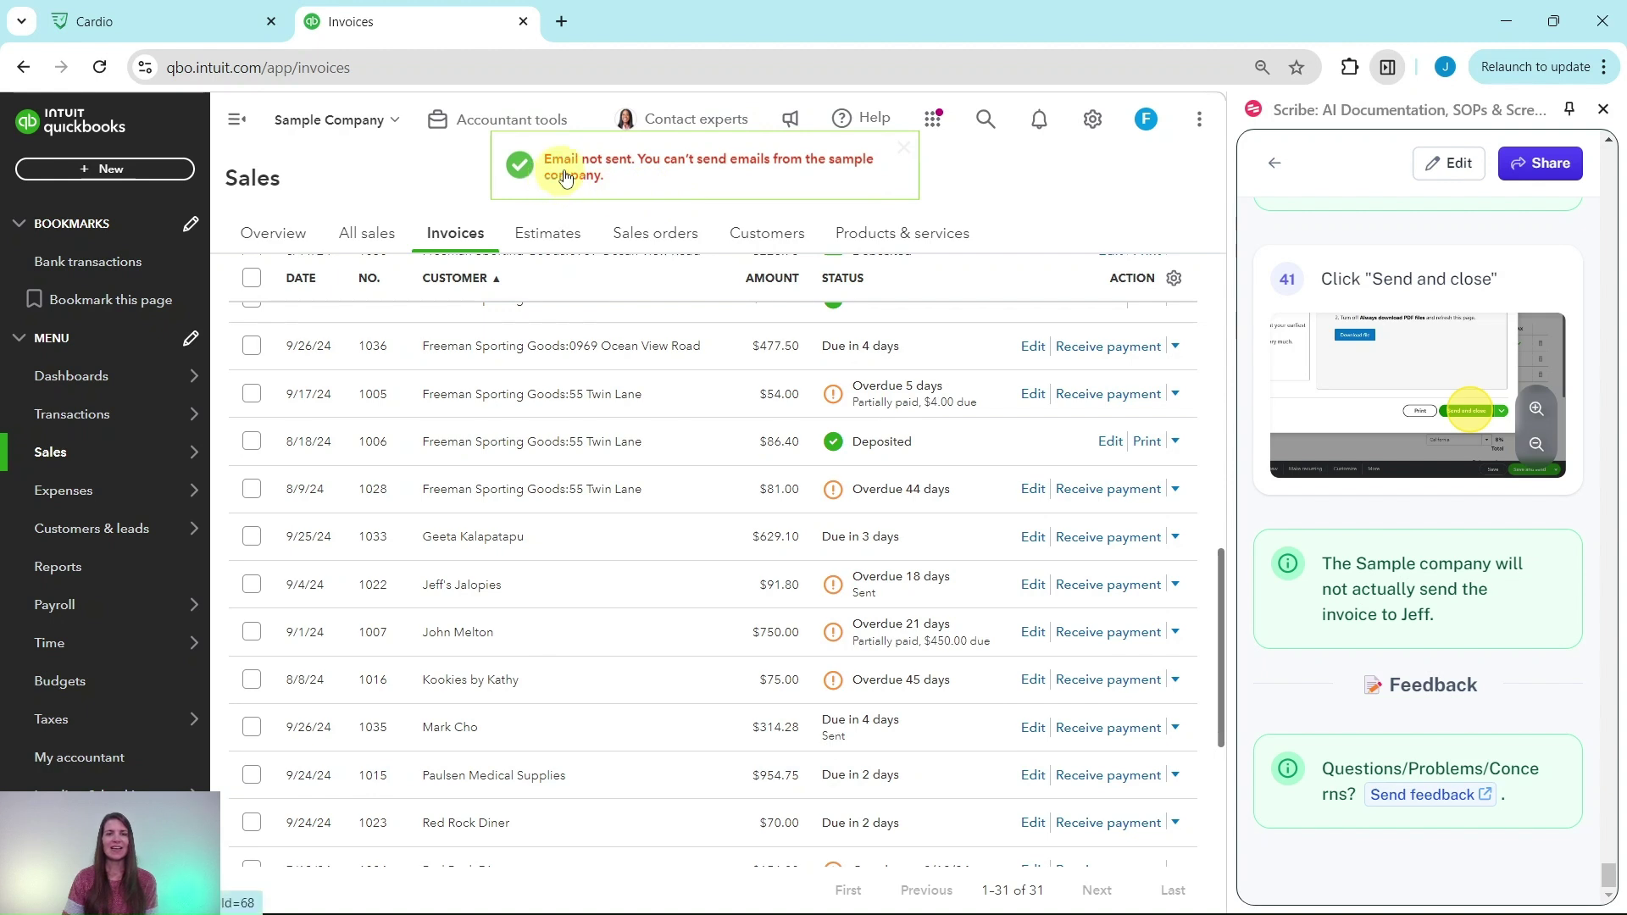